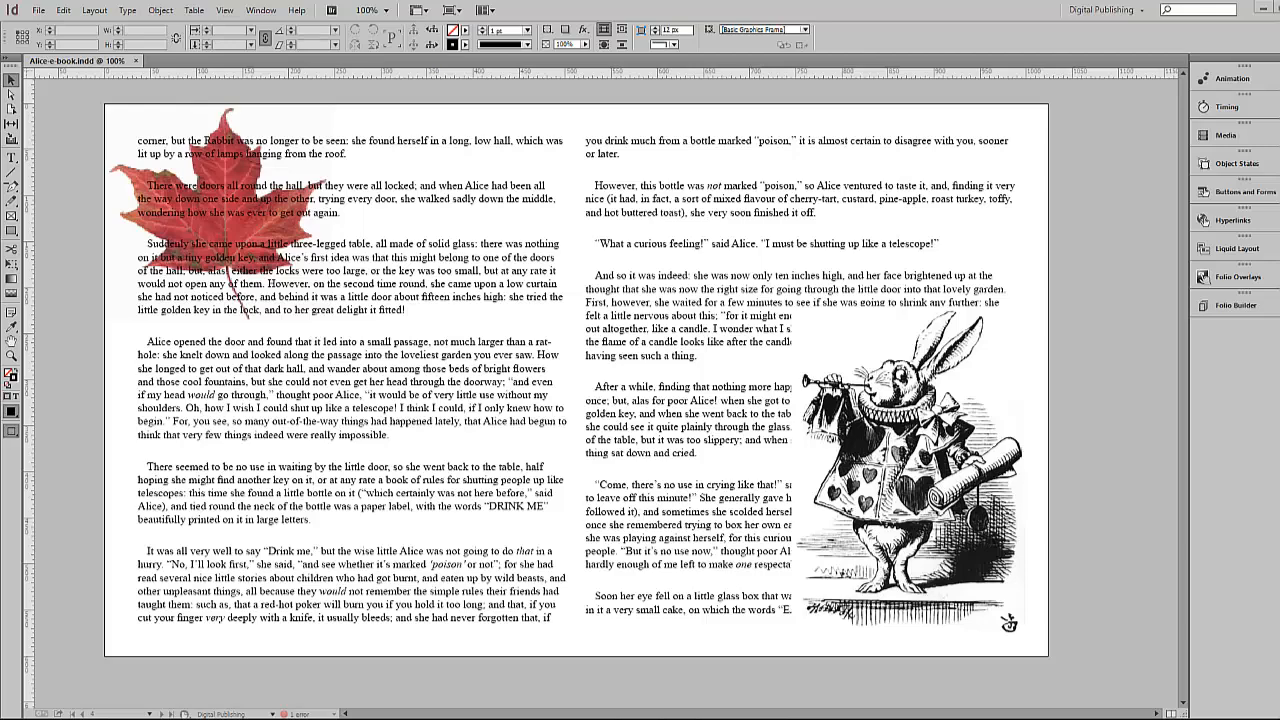
- Lock the text frame on the last page, which begins "Well, I'll eat it"
scroll(1008, 623, down, 10)
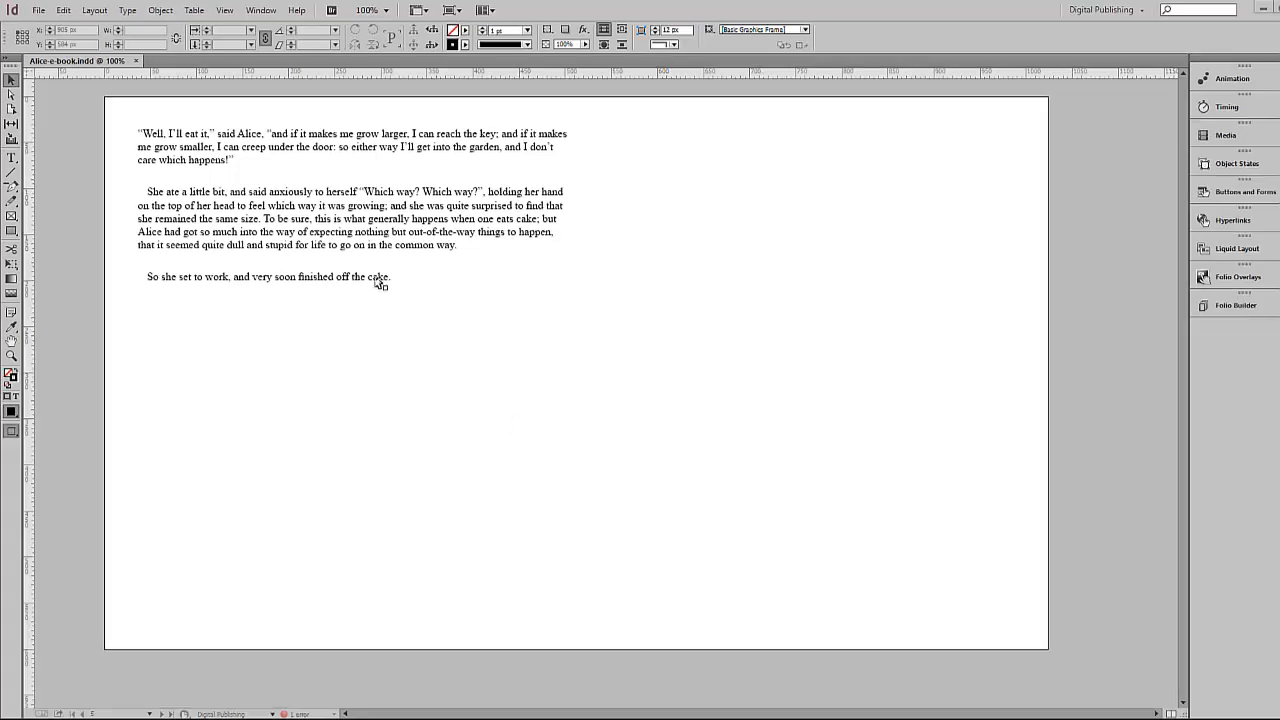
click(370, 245)
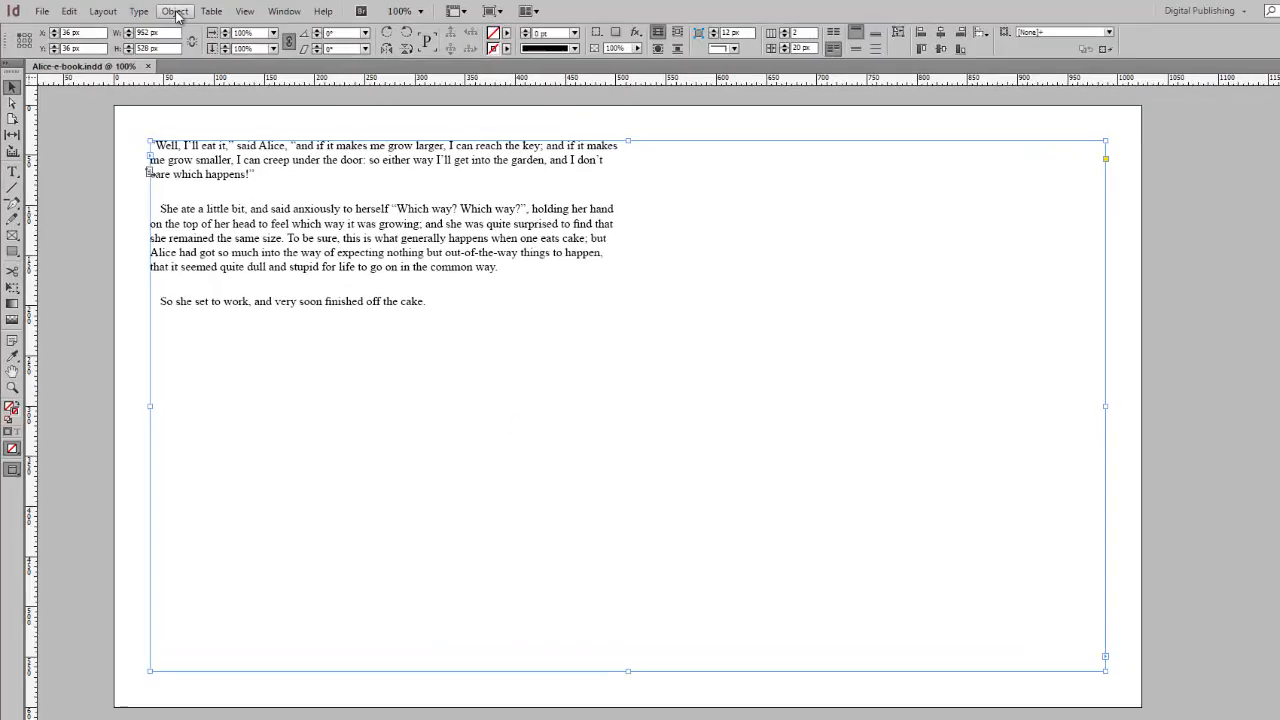
click(175, 11)
click(196, 138)
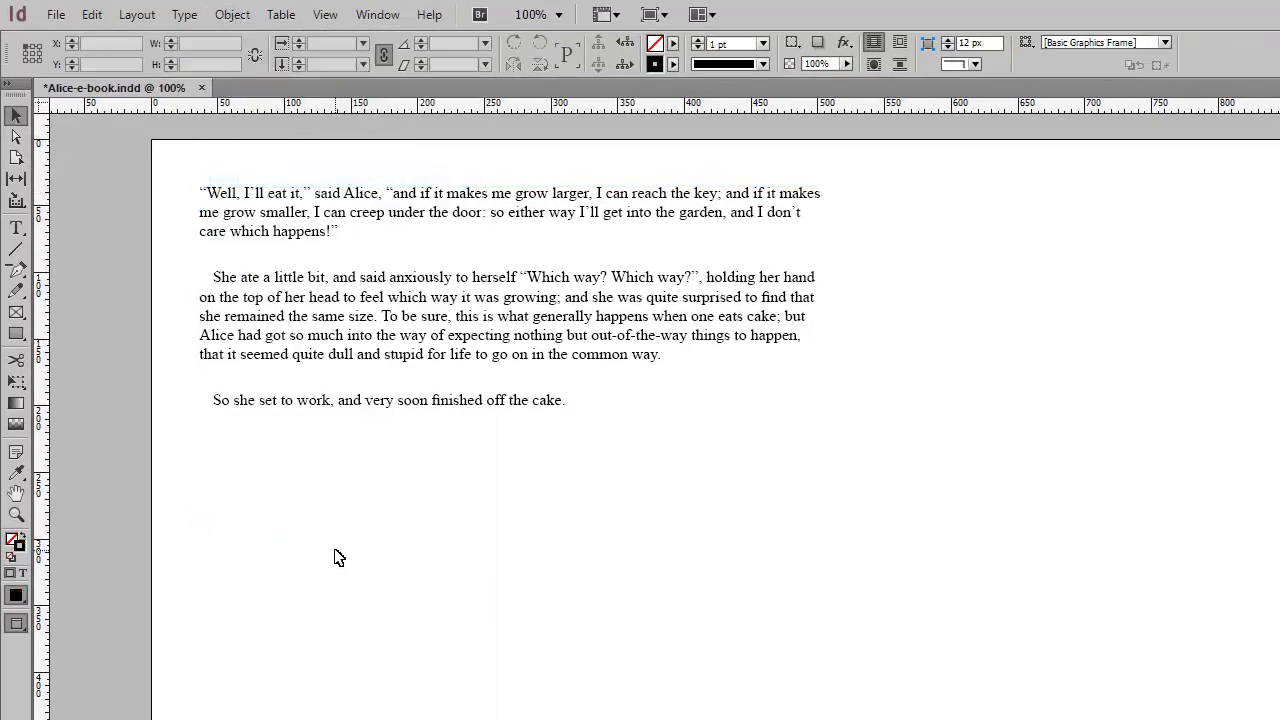
click(56, 15)
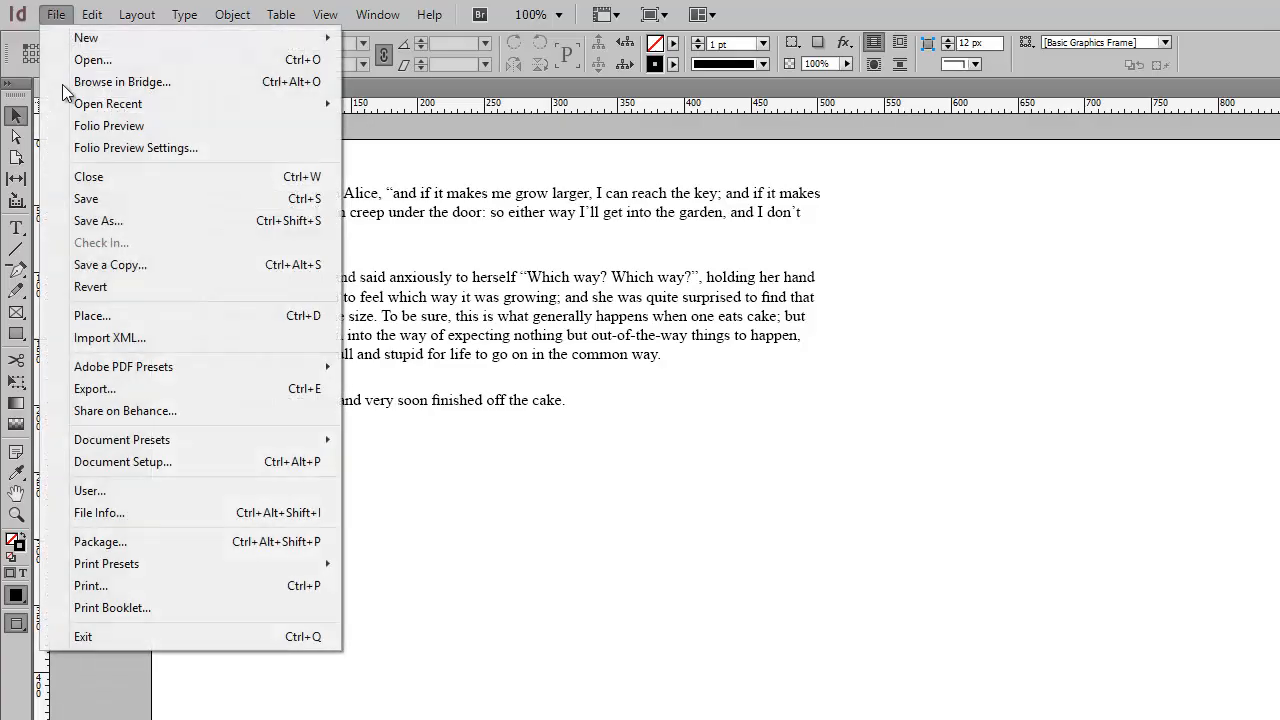
click(100, 313)
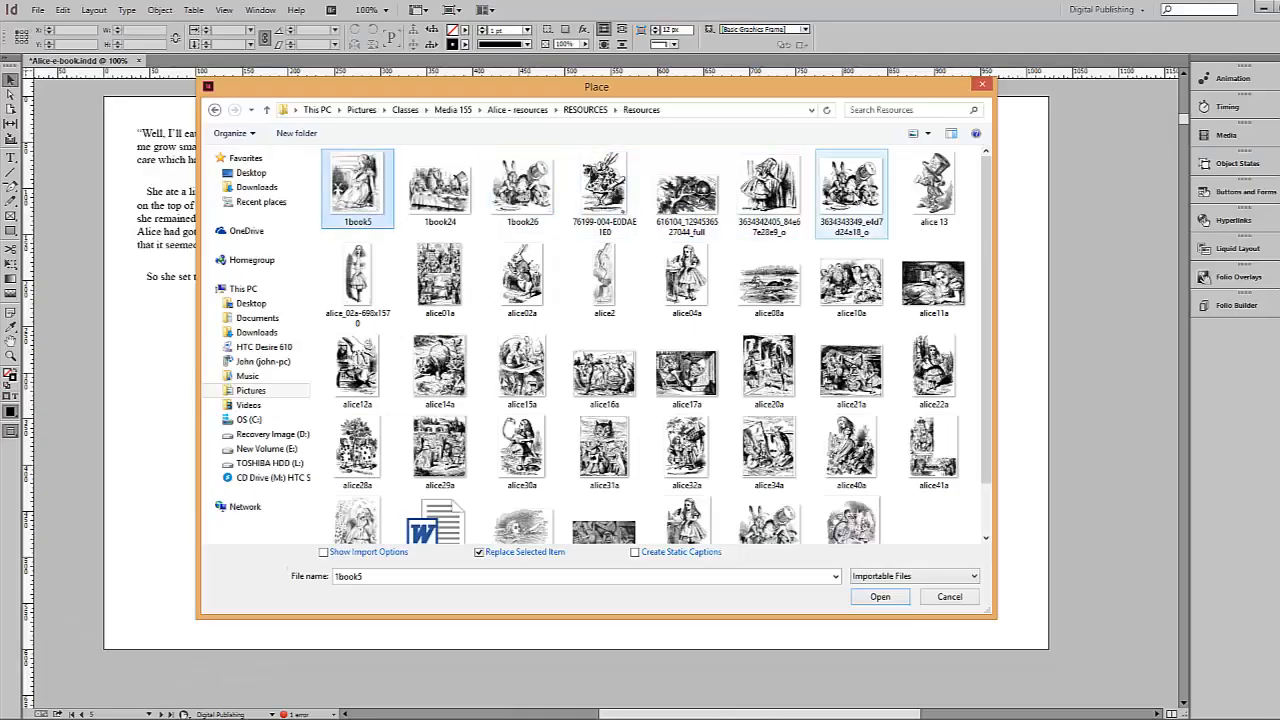
shift+click(852, 196)
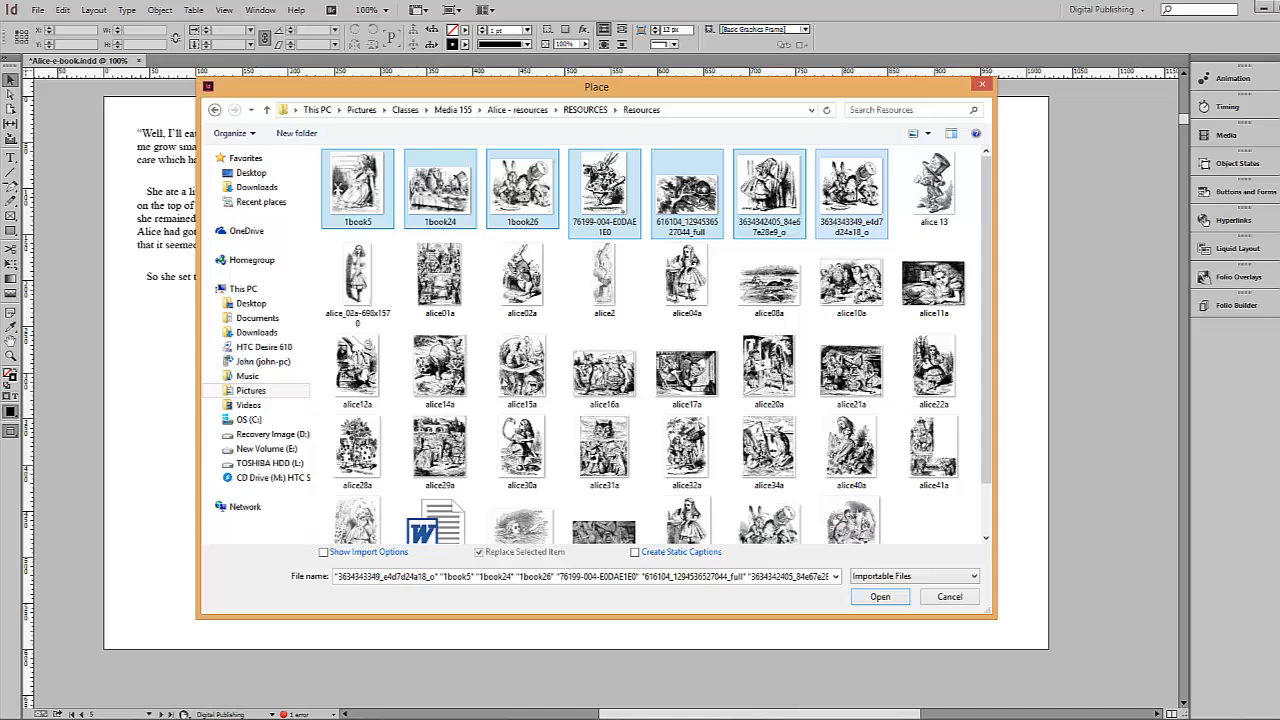
click(893, 600)
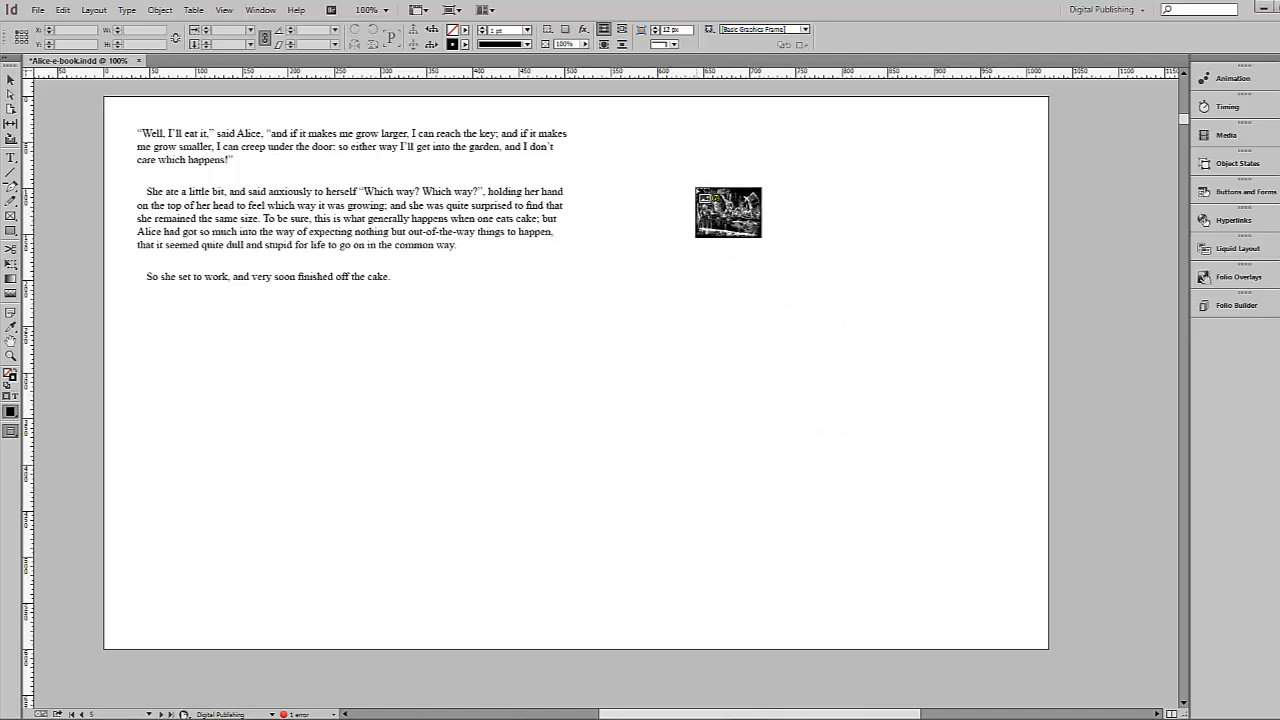
- Place the seven loaded illustrations on top of each other in the empty right half of the page
drag(687, 191, 985, 570)
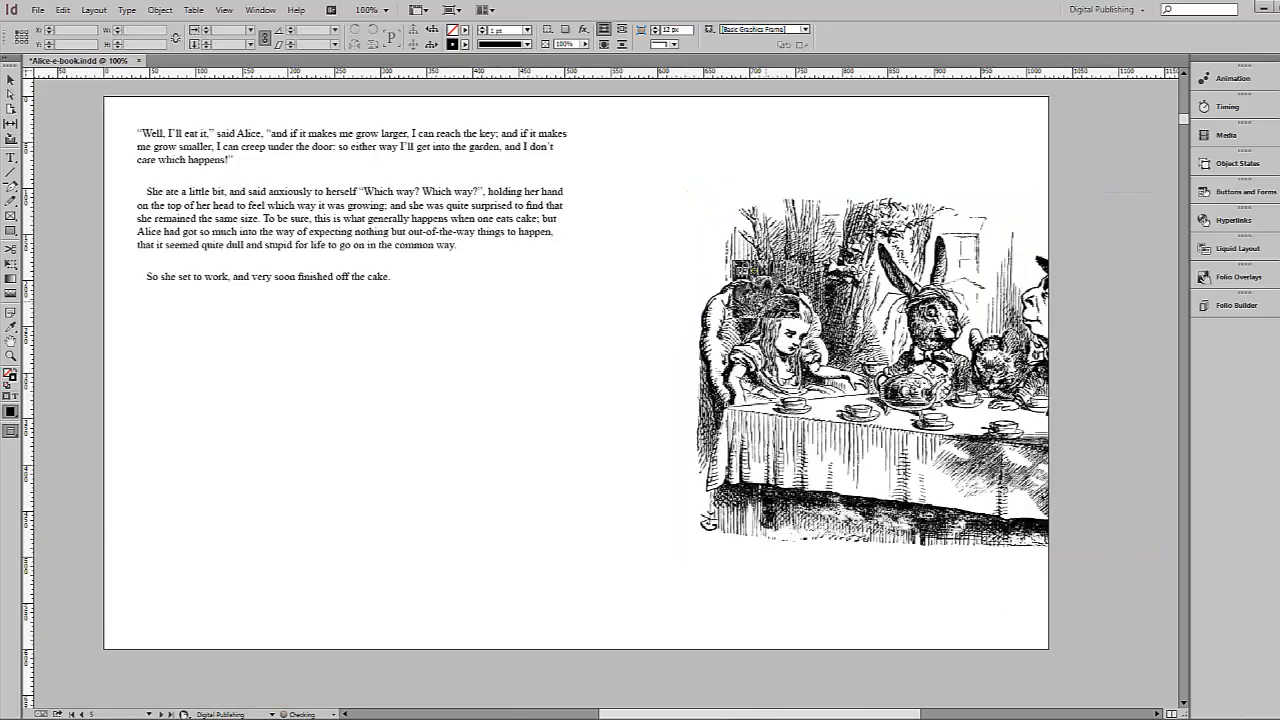
drag(643, 154, 965, 569)
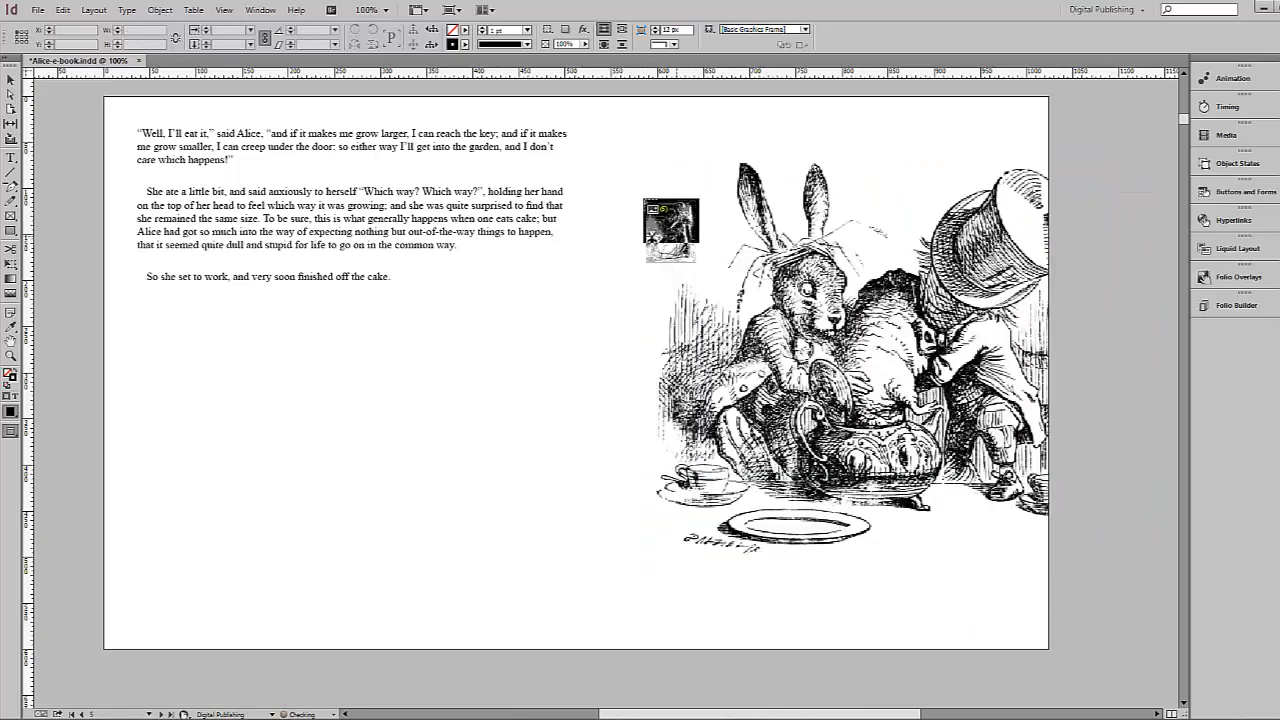
drag(613, 140, 1008, 575)
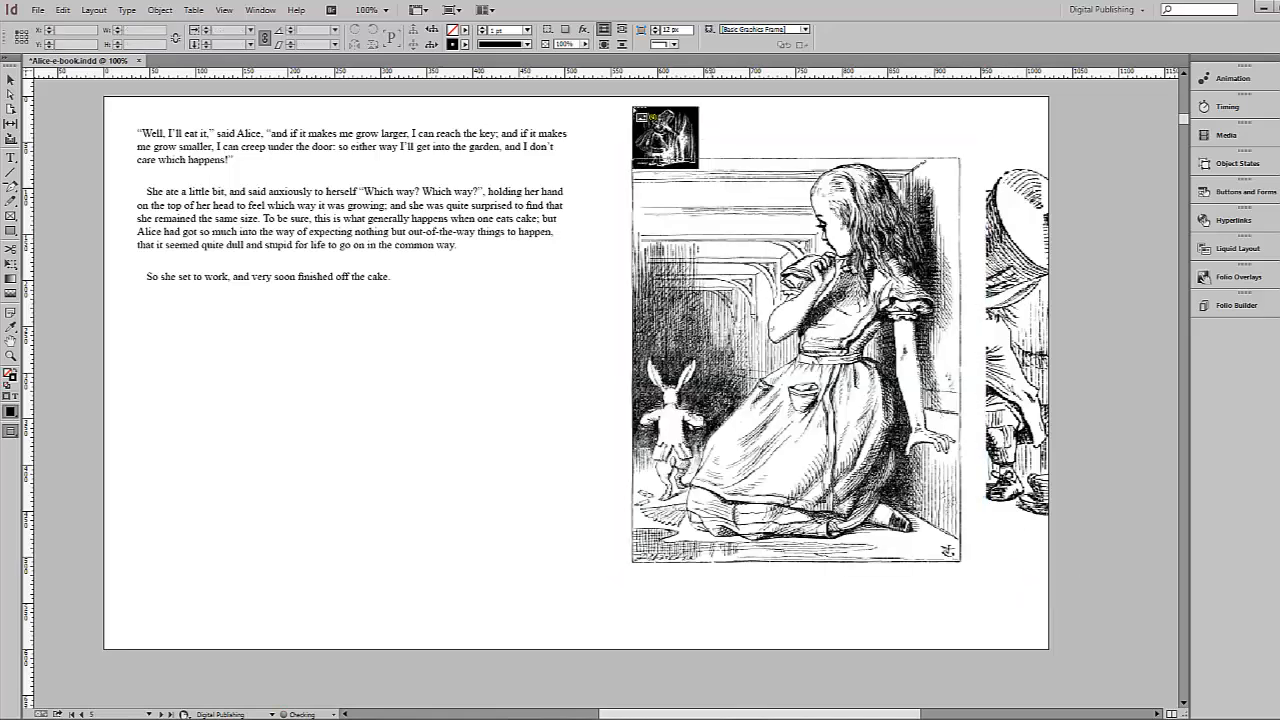
drag(638, 128, 947, 531)
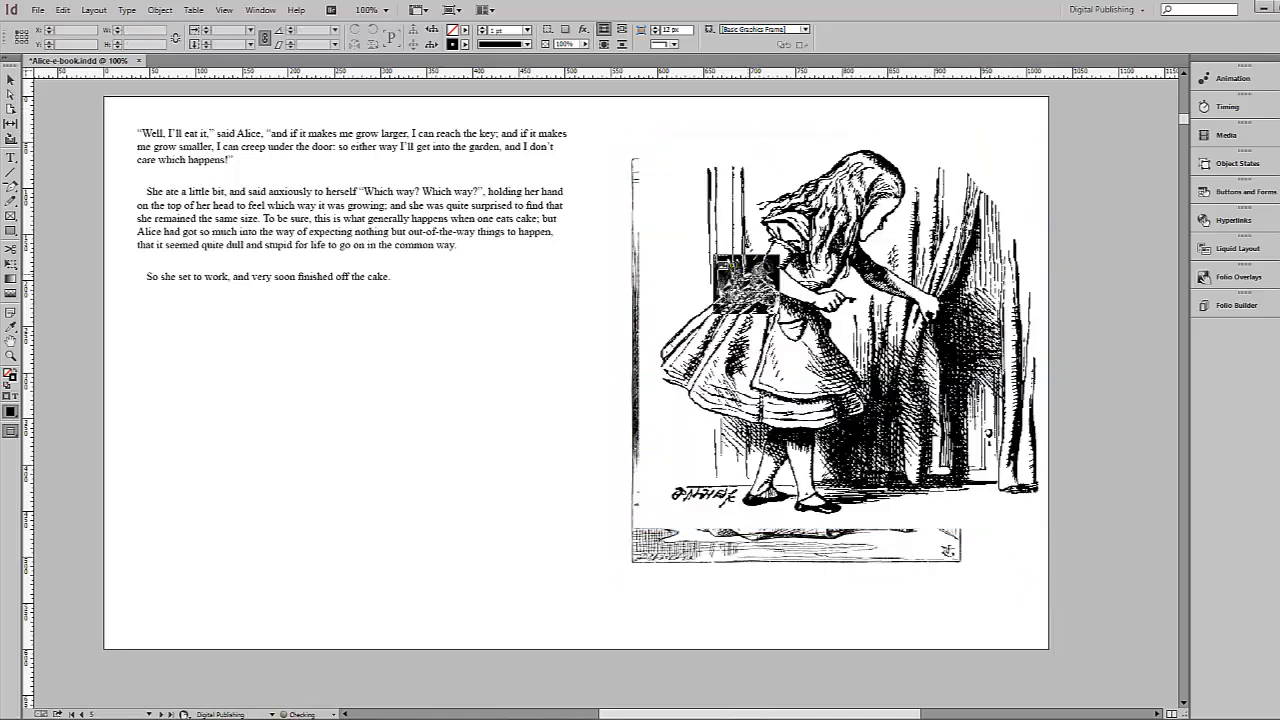
drag(581, 175, 919, 577)
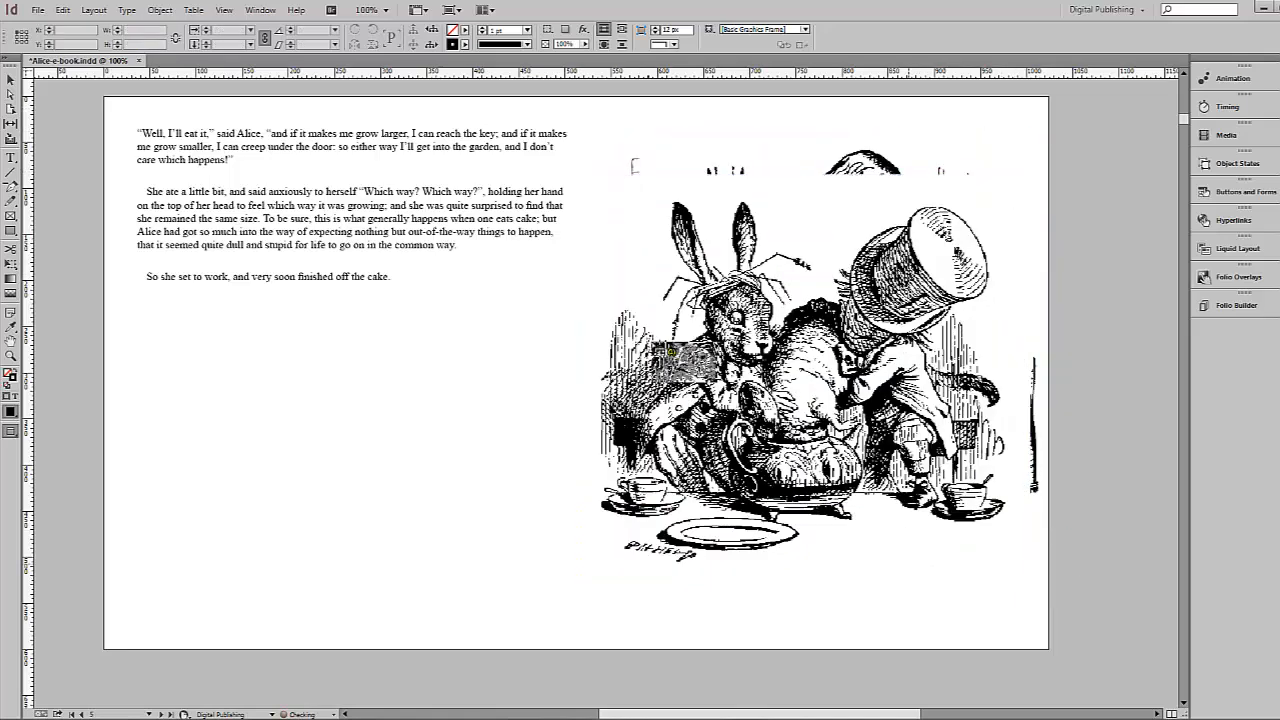
drag(564, 266, 887, 604)
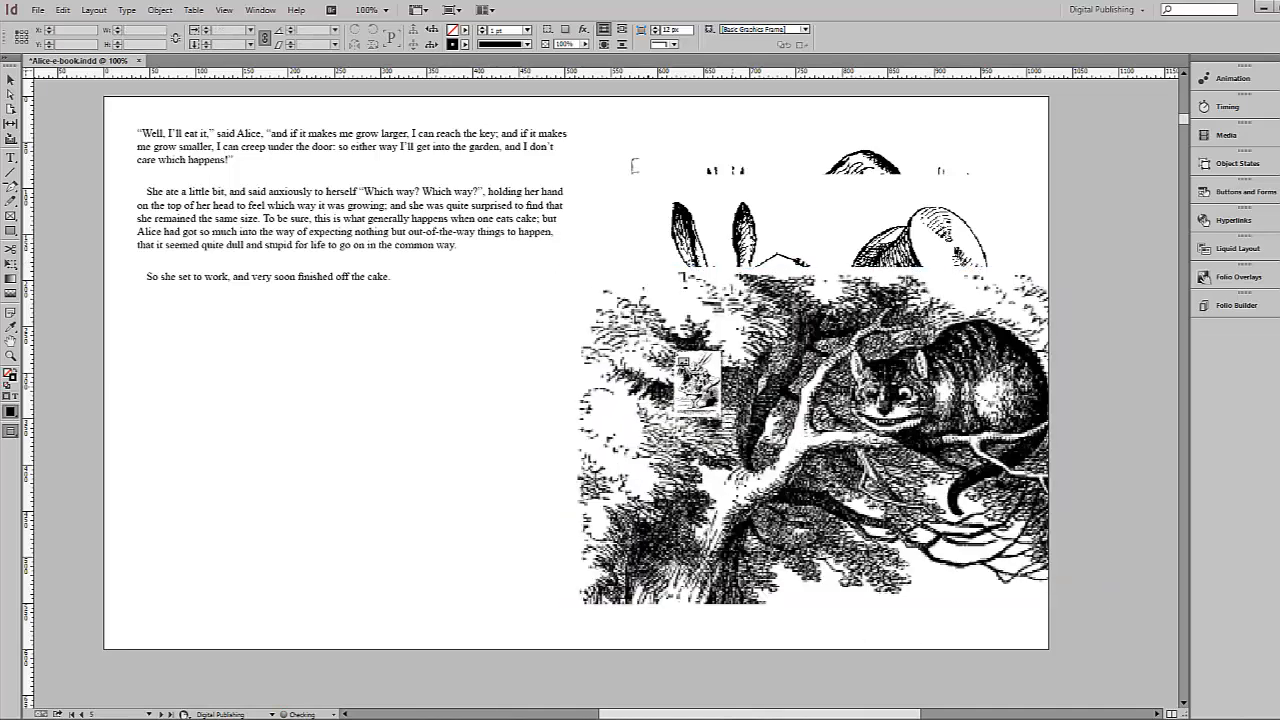
drag(594, 198, 922, 500)
- Align all seven illustrations on their horizontal and vertical centers and move the stack to about X 427 px, Y 50 px
click(10, 79)
click(615, 131)
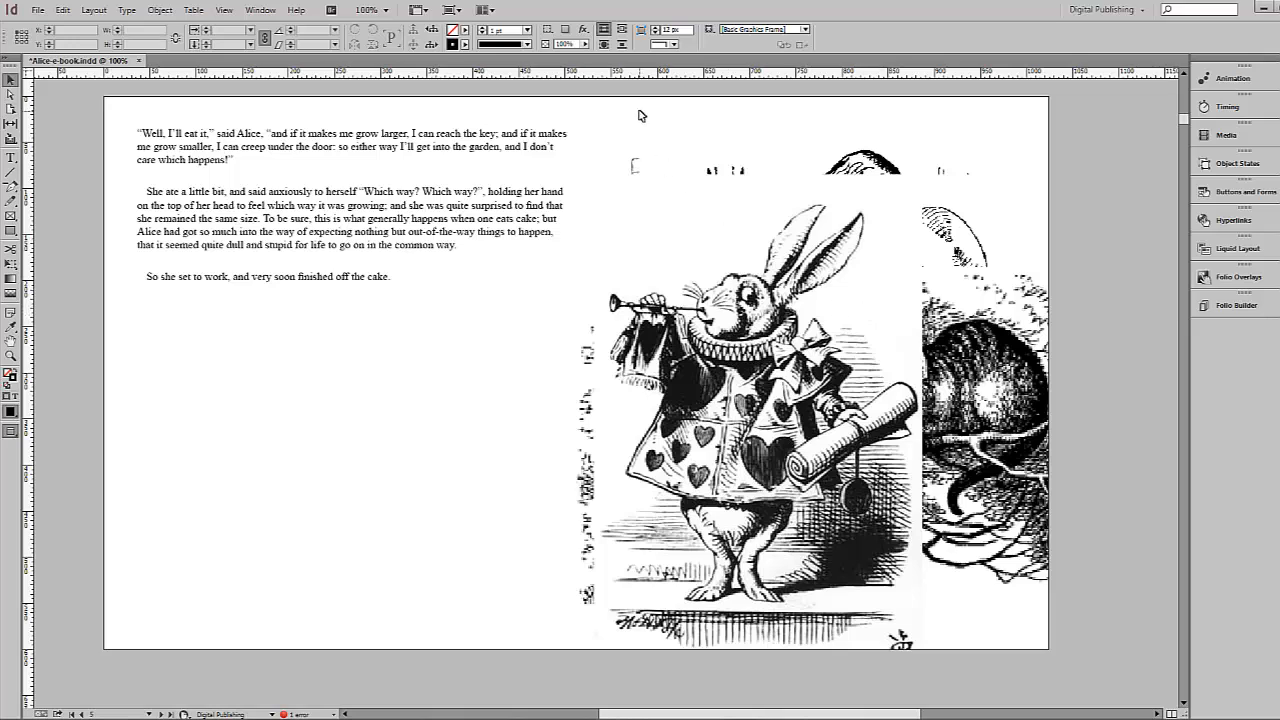
drag(621, 95, 1038, 286)
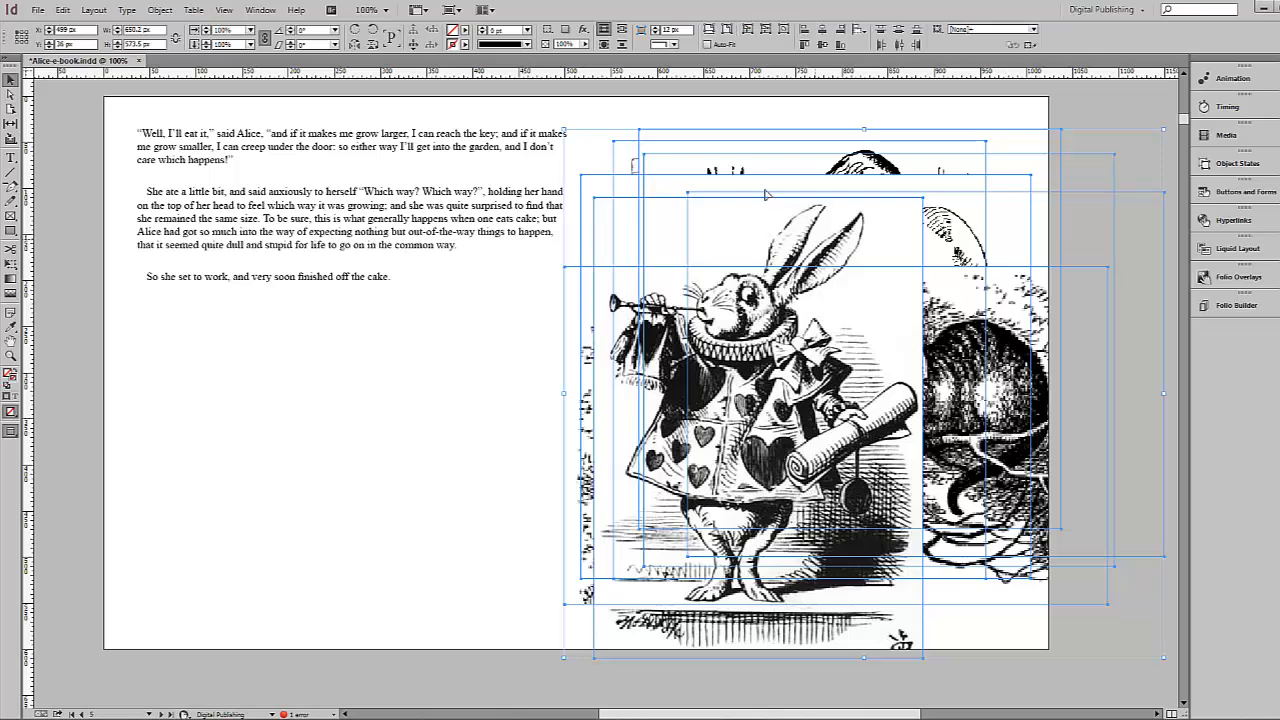
click(821, 29)
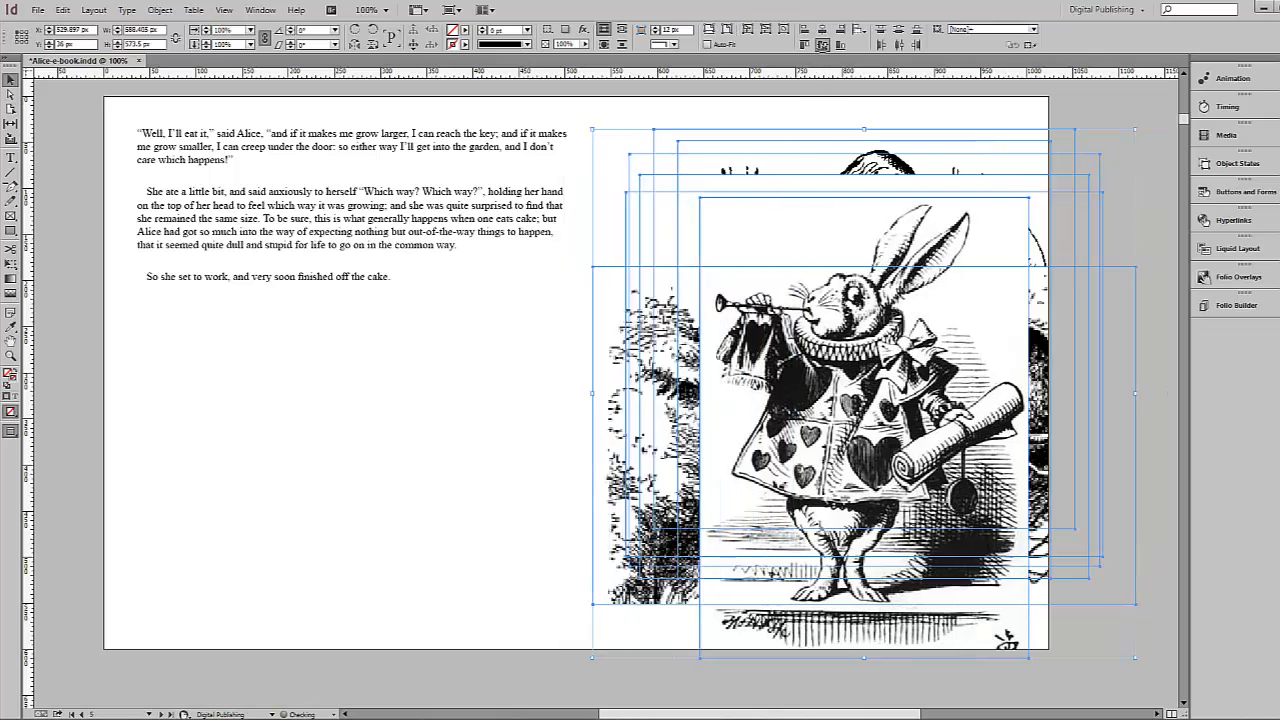
click(821, 45)
drag(866, 316, 763, 304)
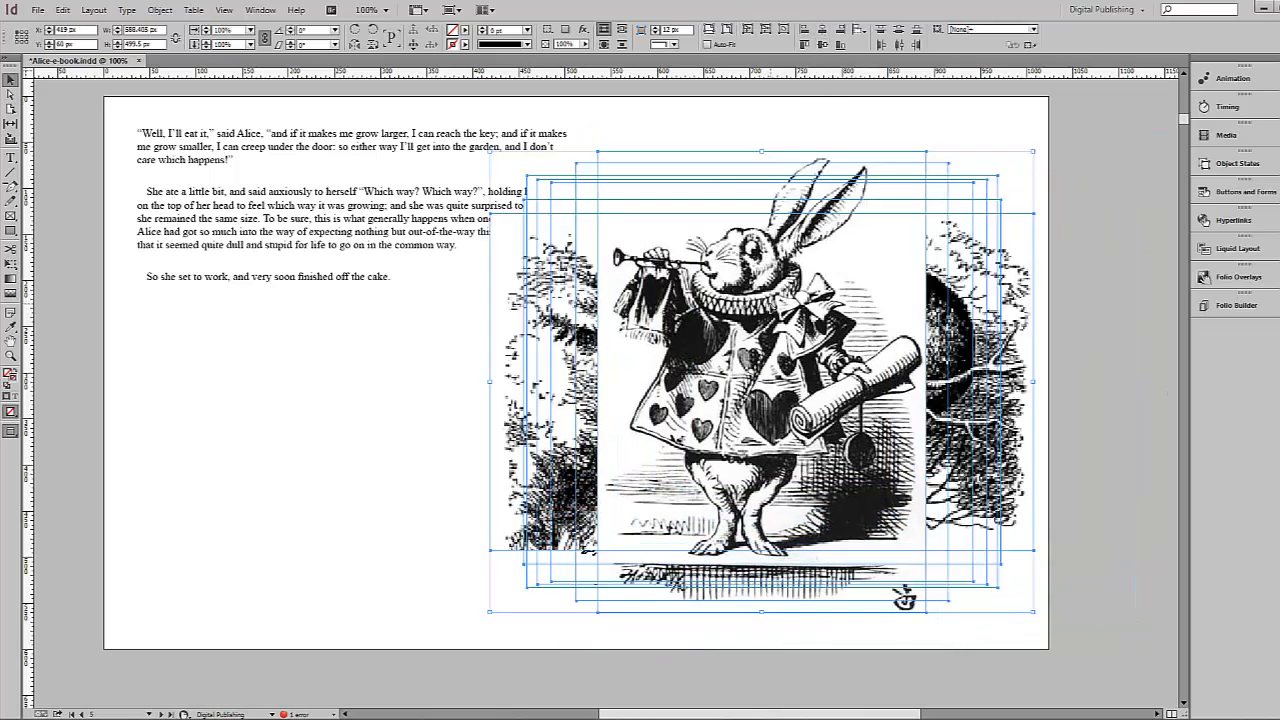
drag(862, 334, 869, 326)
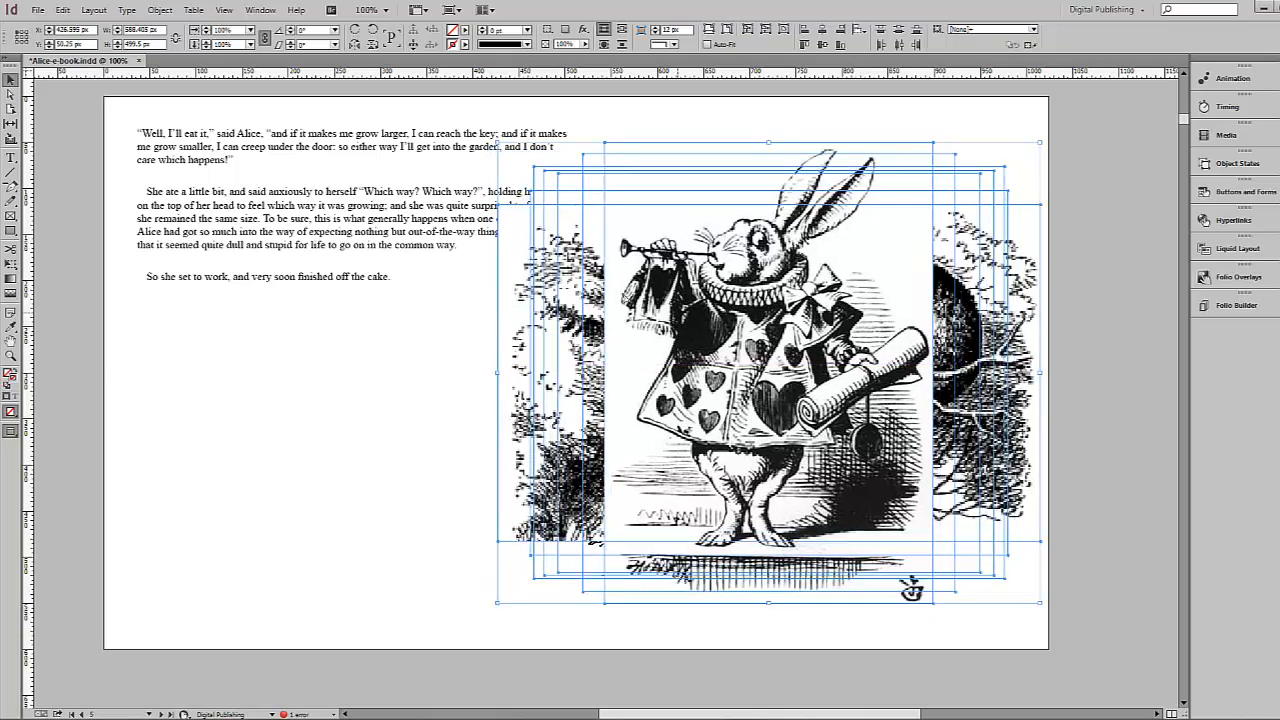
- Convert the selected illustrations into a multi-state object using Object States, with one state per image
click(262, 10)
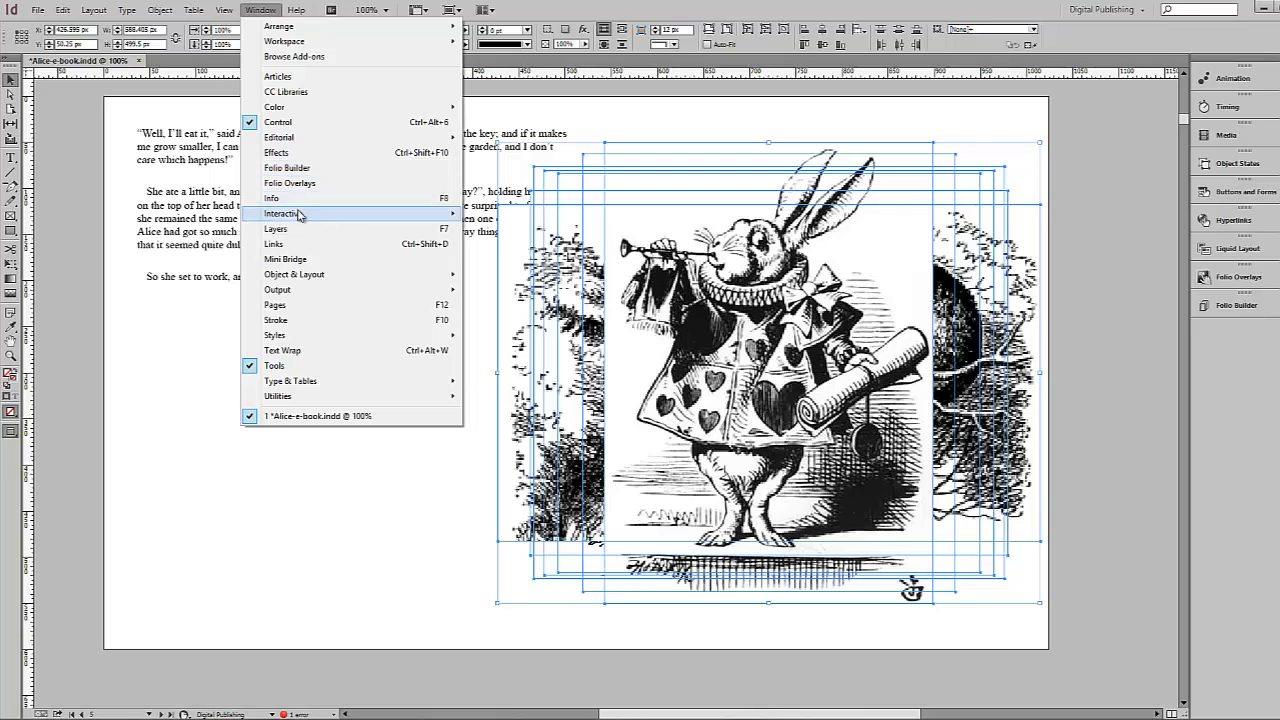
mouse_move(298, 215)
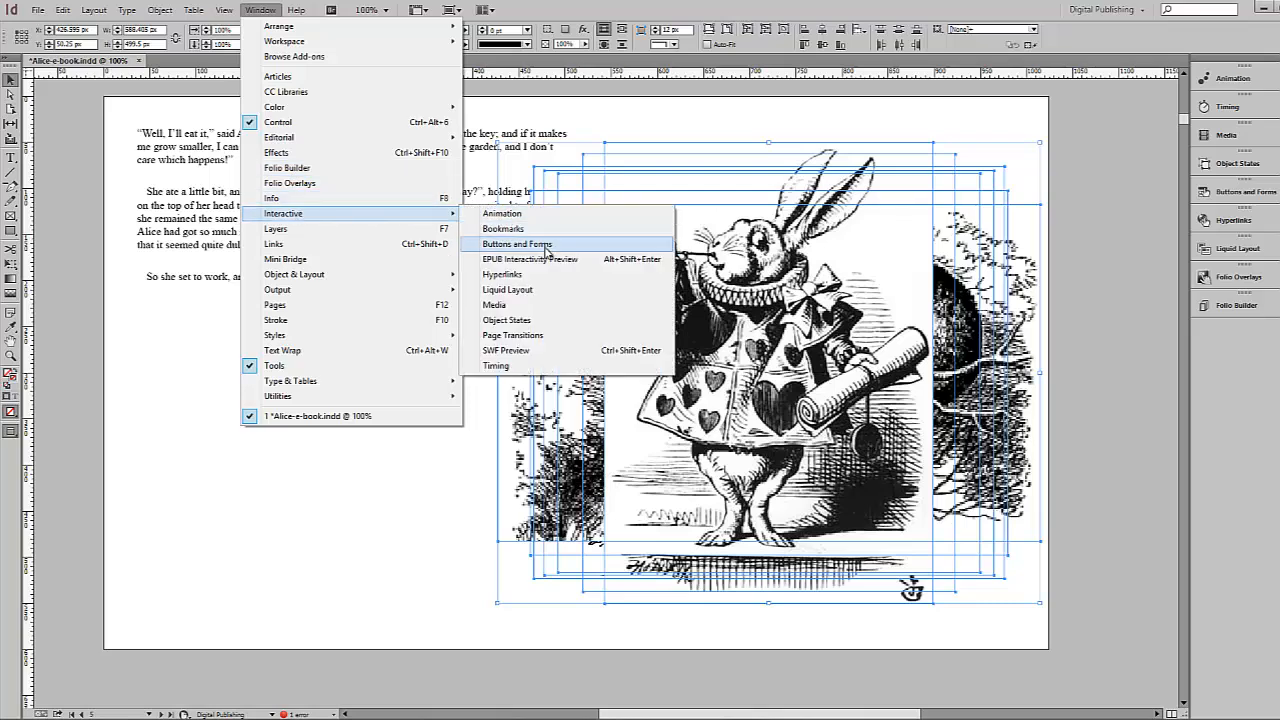
click(522, 323)
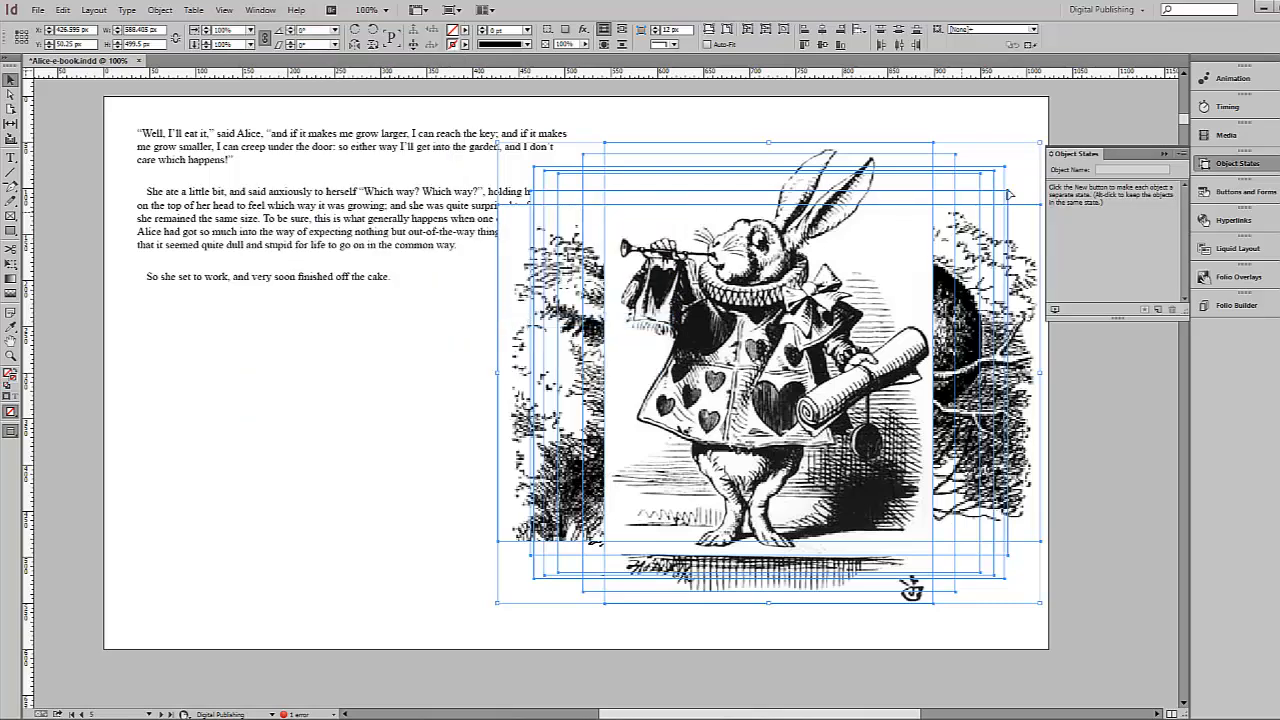
drag(451, 257, 339, 327)
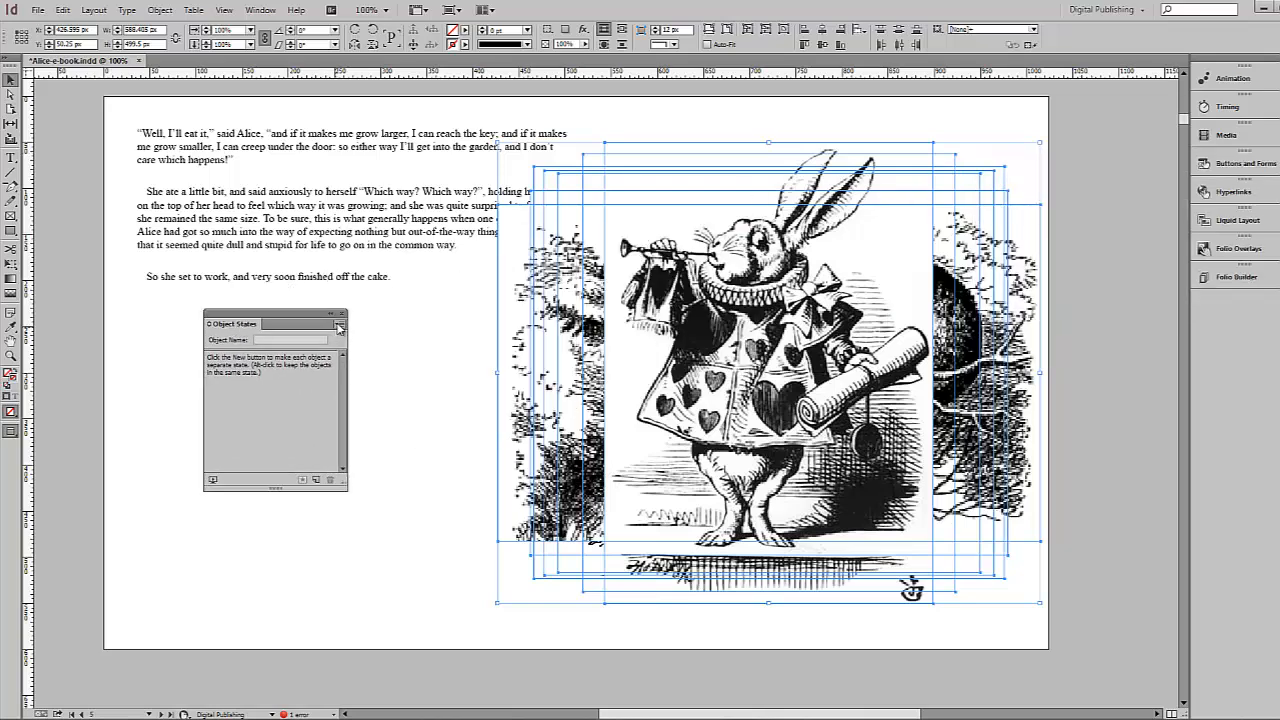
click(339, 326)
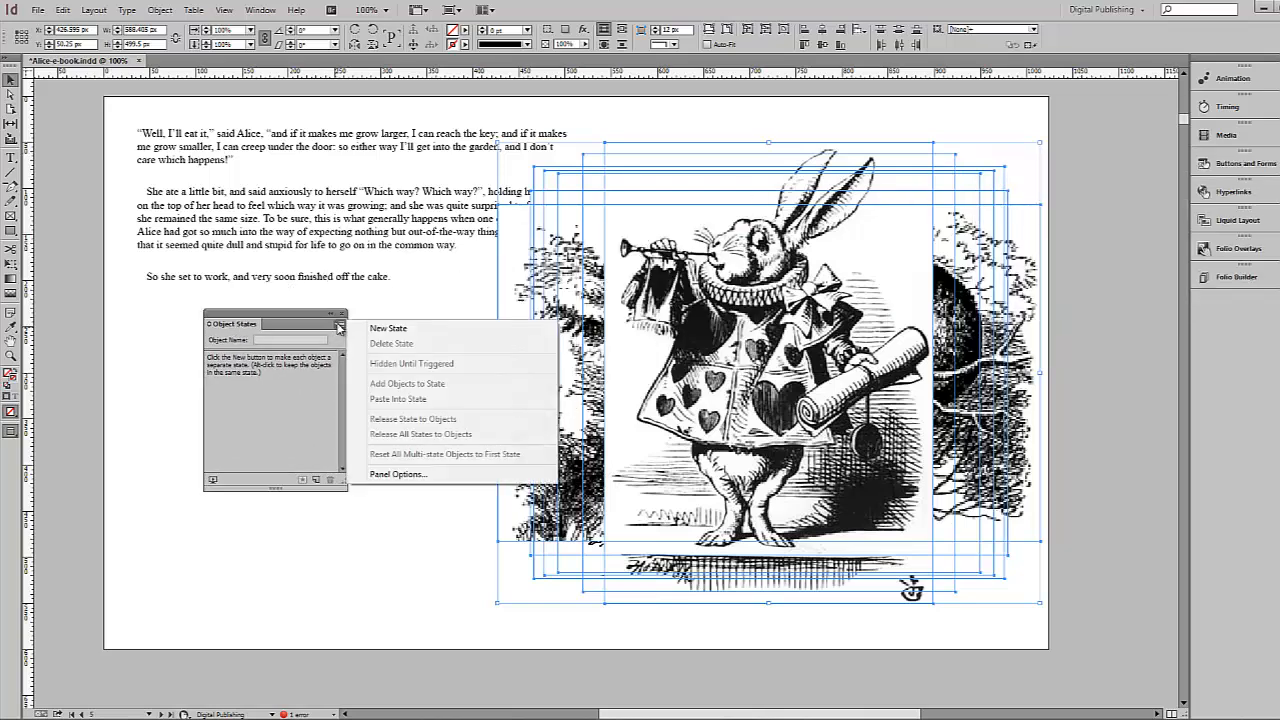
click(428, 334)
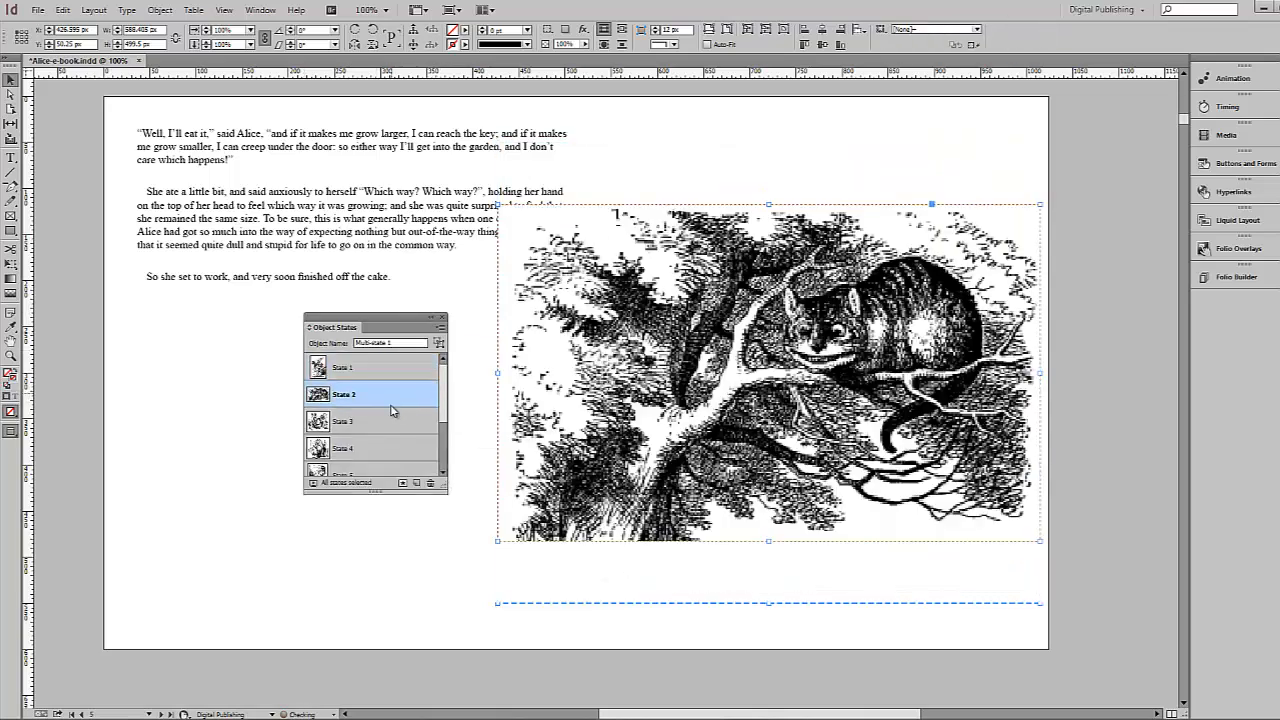
- Go through the object's states to State 7 and move its tea-party image right, clear of the text
click(396, 398)
click(389, 430)
click(396, 452)
drag(443, 405, 443, 450)
click(376, 469)
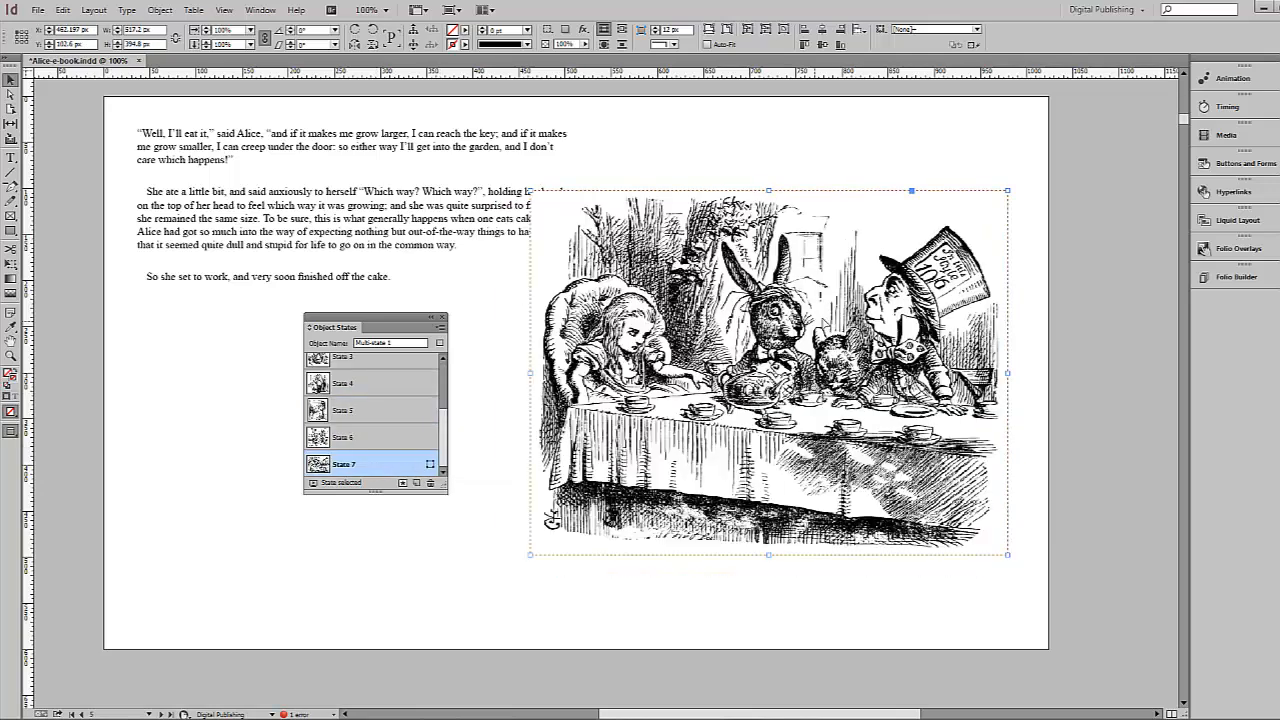
drag(838, 322, 890, 315)
- Shrink the State 6 image slightly with Free Transform and reposition it beside the text column
click(400, 437)
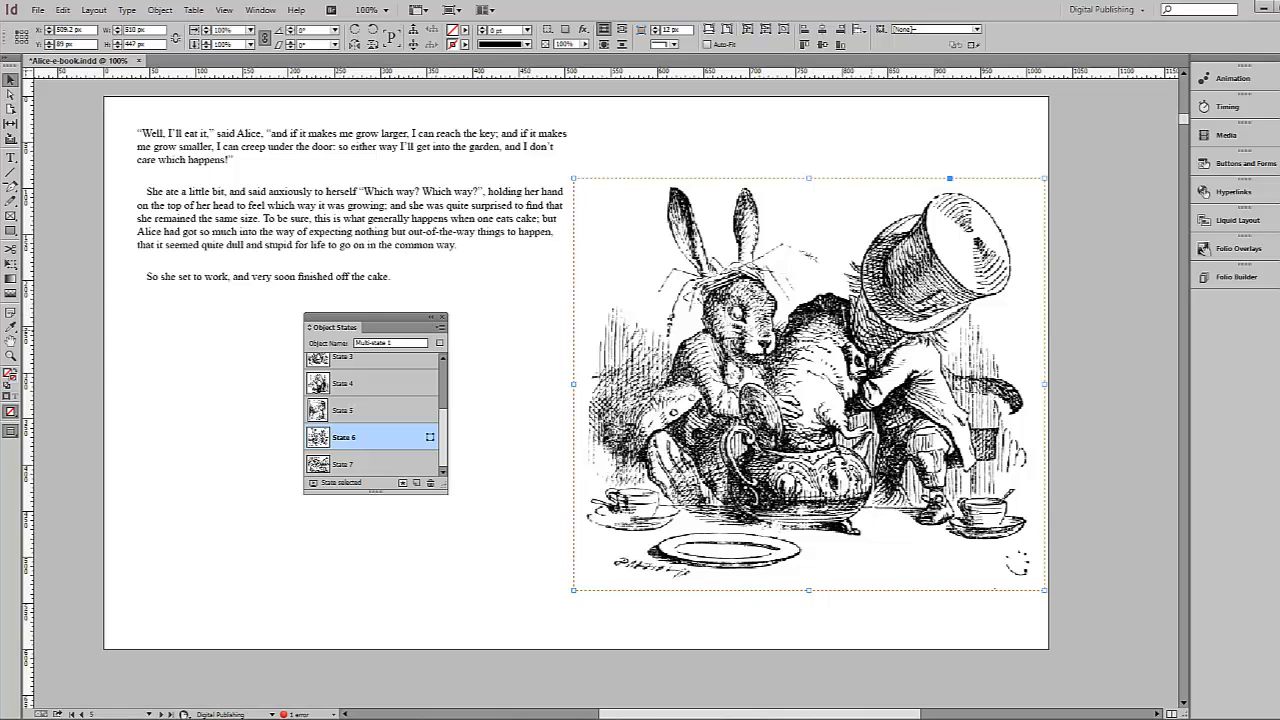
click(10, 264)
mouse_move(572, 178)
mouse_down()
mouse_move(611, 190)
mouse_move(588, 184)
mouse_up()
drag(805, 287, 800, 269)
- Move the State 5 image right to about X 574 px and the State 3 image to about X 522 px
click(370, 410)
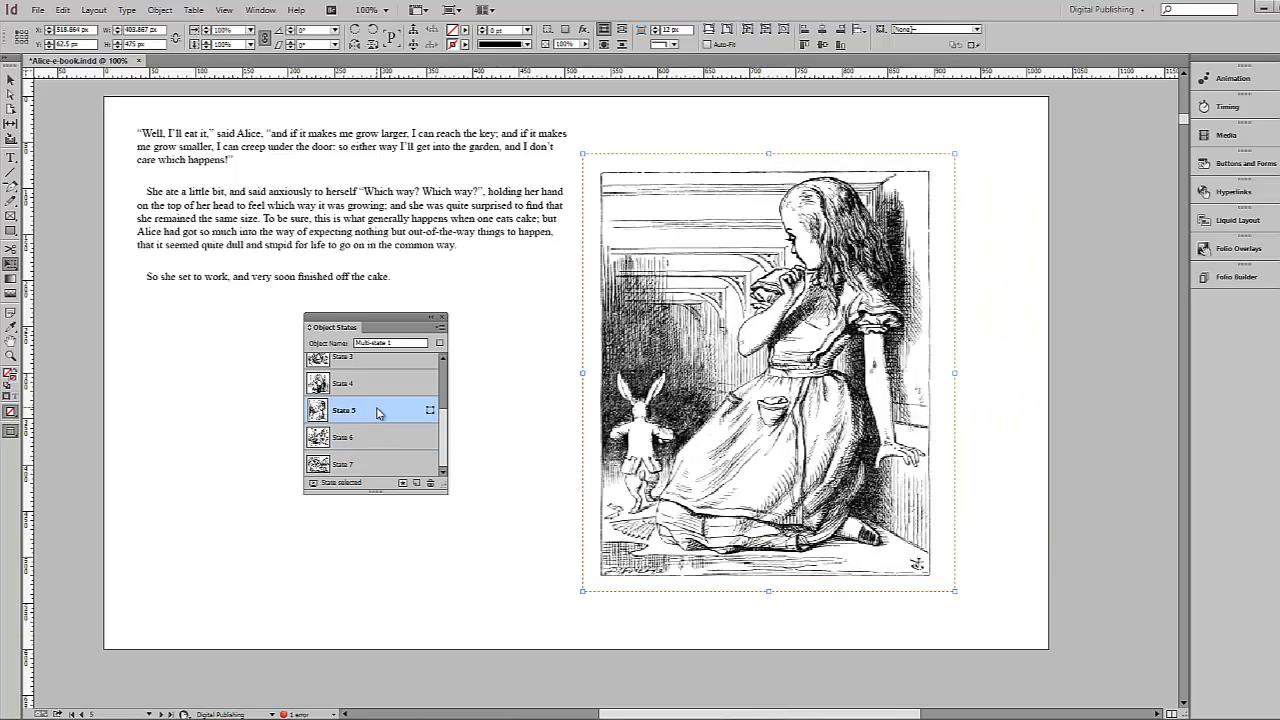
drag(869, 362, 921, 362)
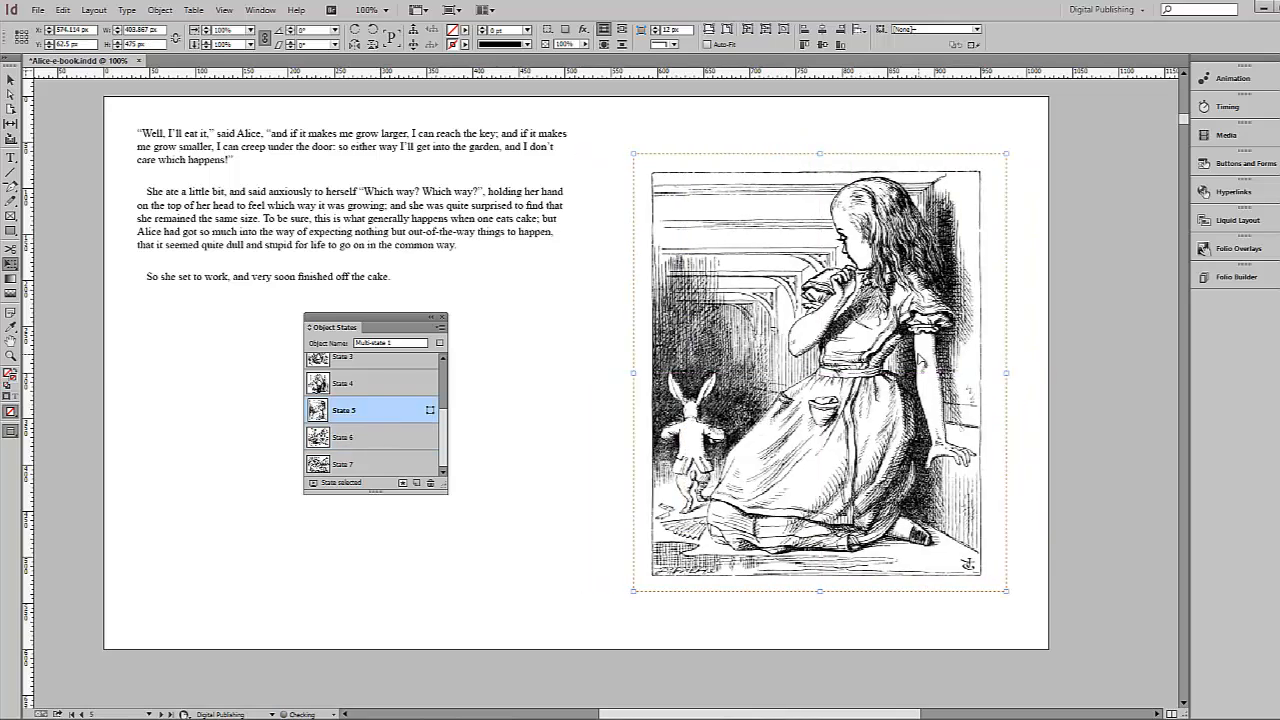
click(396, 387)
scroll(446, 440, up, 1)
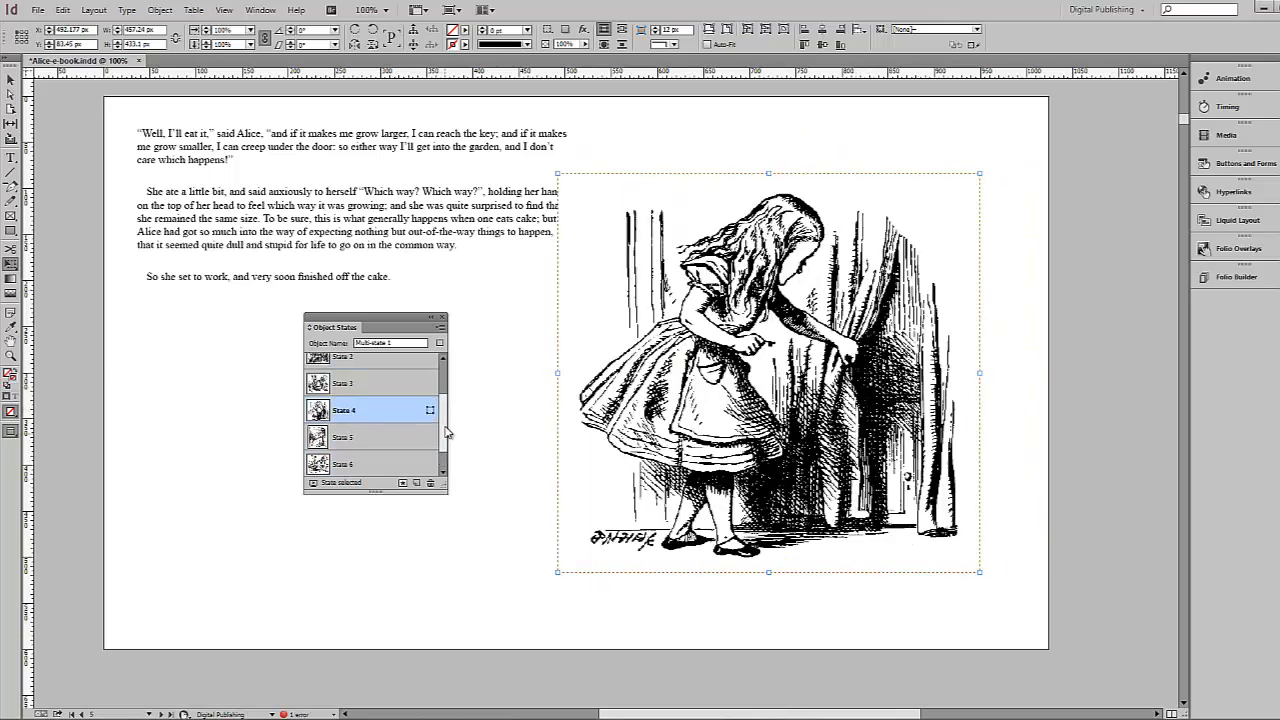
click(390, 385)
scroll(391, 428, up, 2)
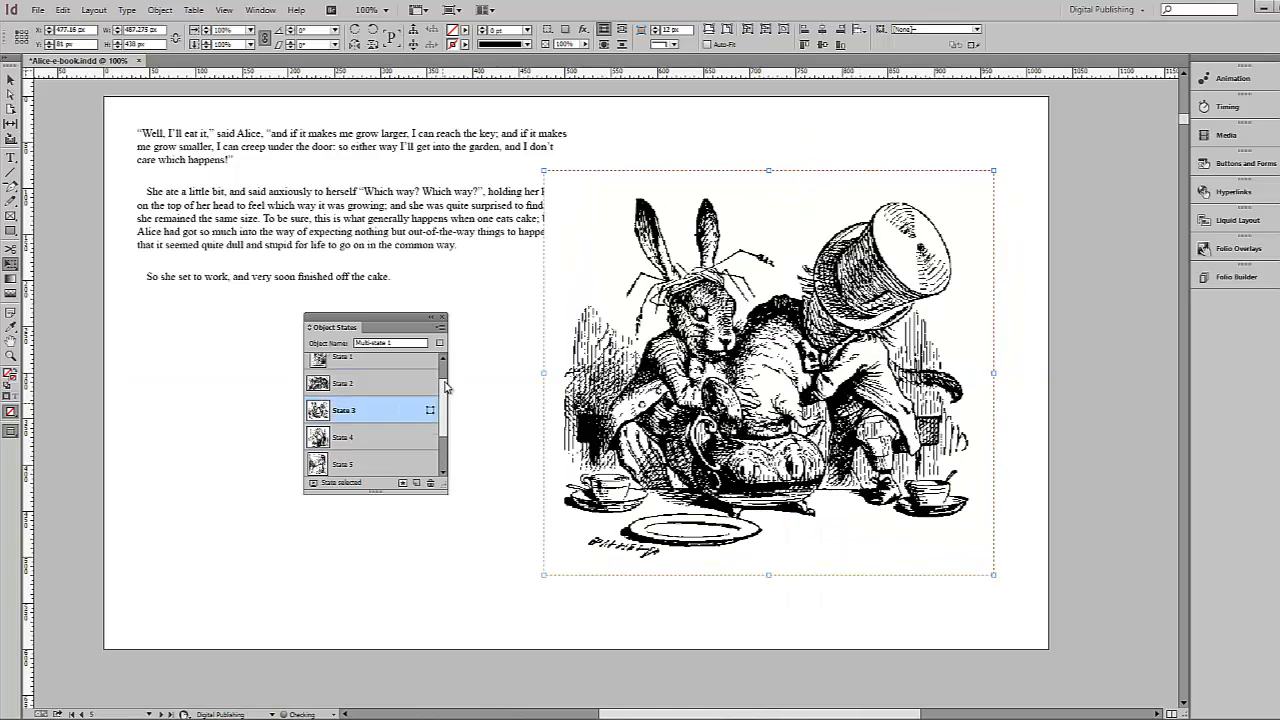
drag(748, 340, 814, 352)
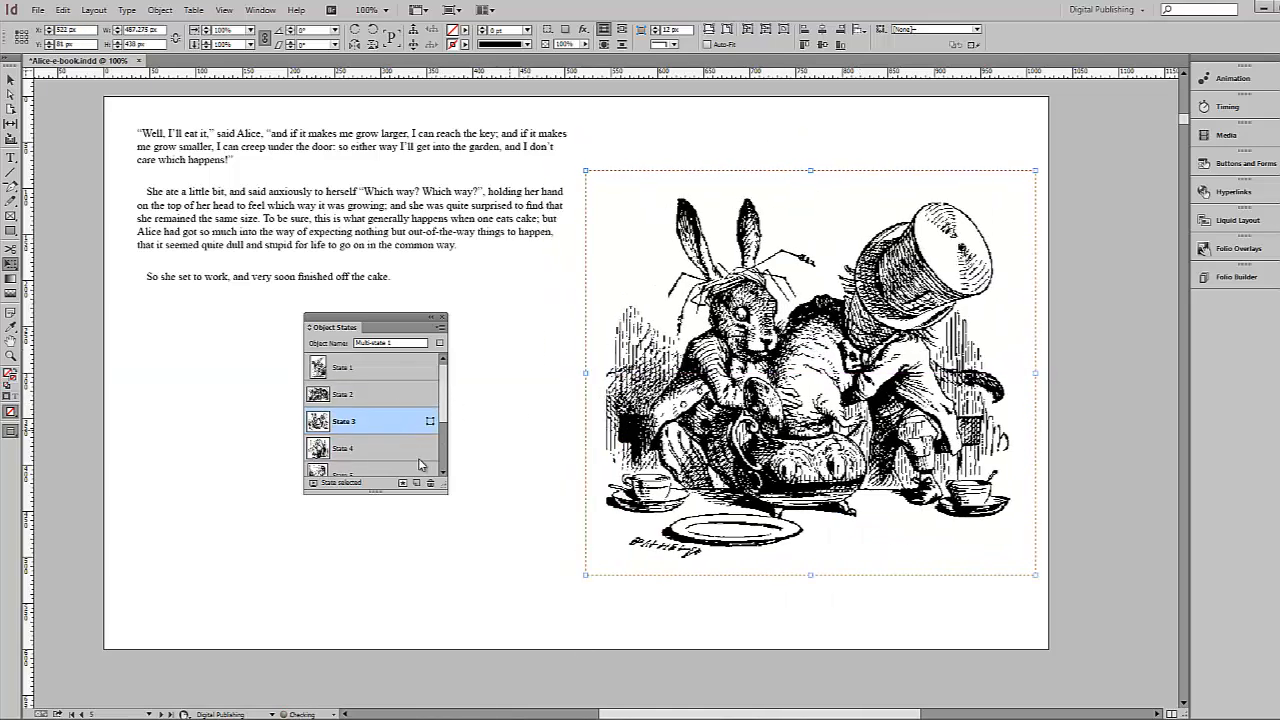
- Shrink the State 2 cat image and move it clear of the text, leaving State 1 as the displayed state
click(394, 395)
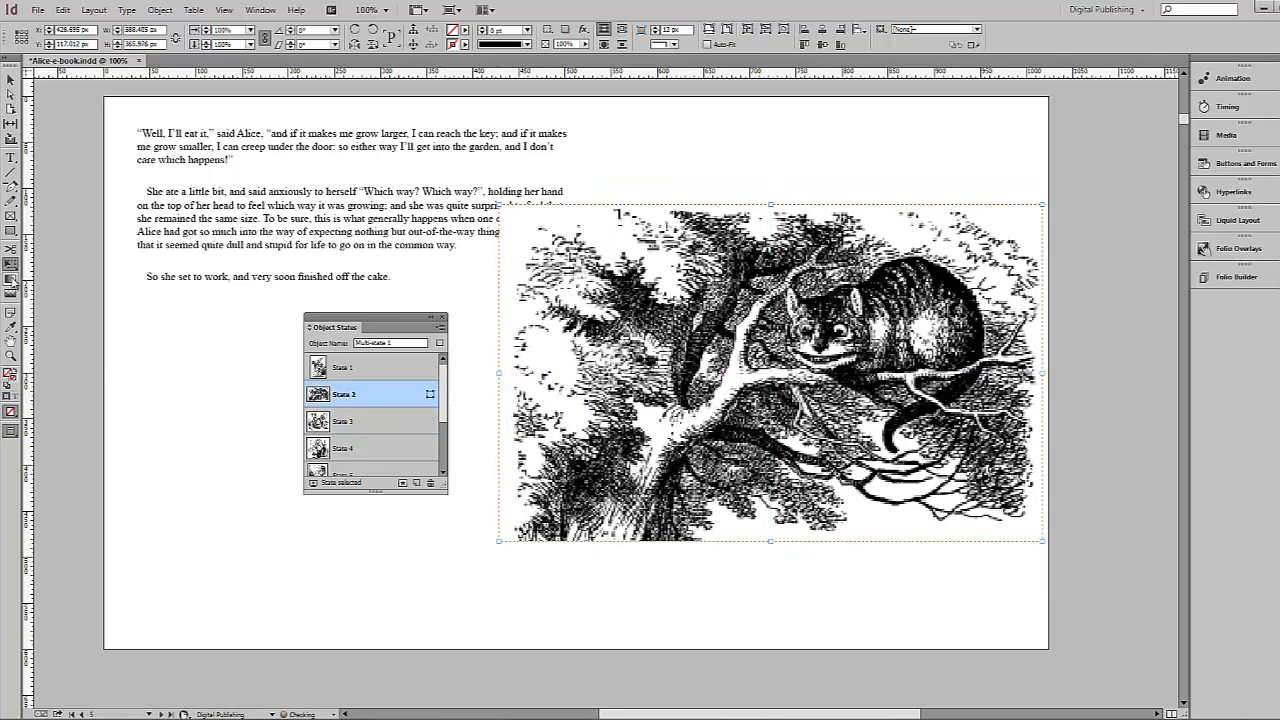
drag(501, 206, 588, 260)
drag(750, 346, 805, 300)
click(366, 368)
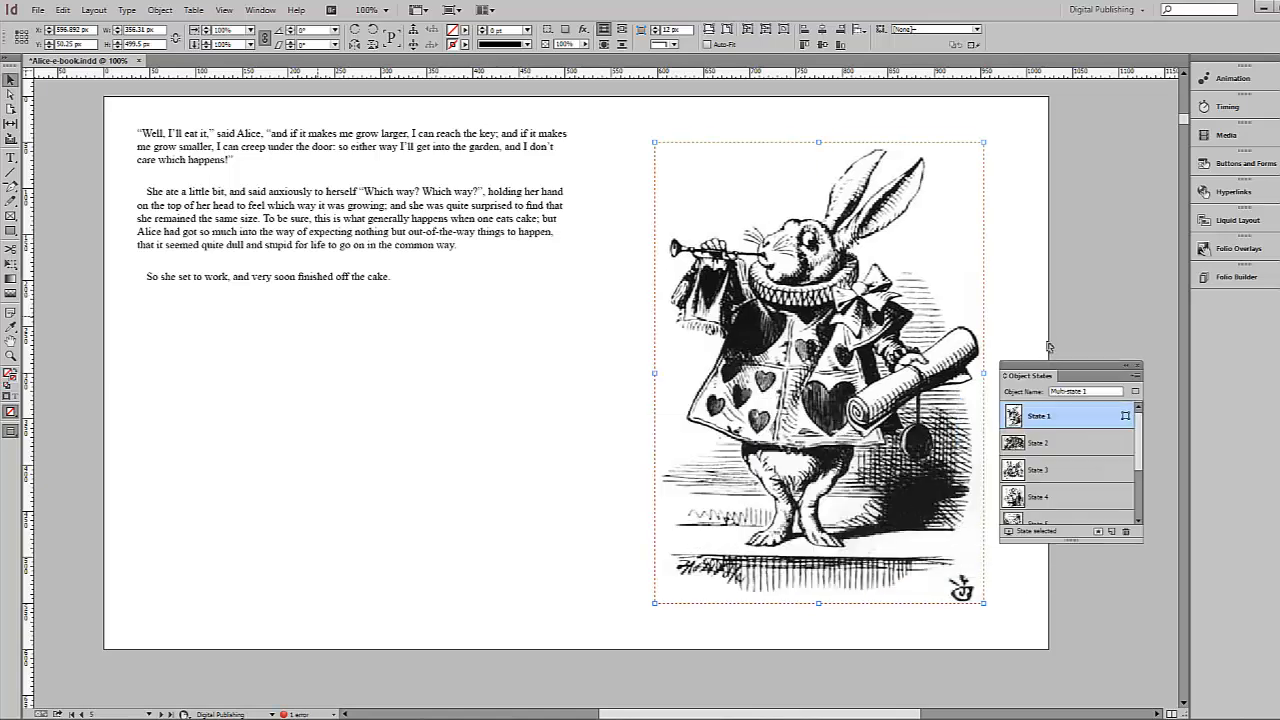
click(1022, 201)
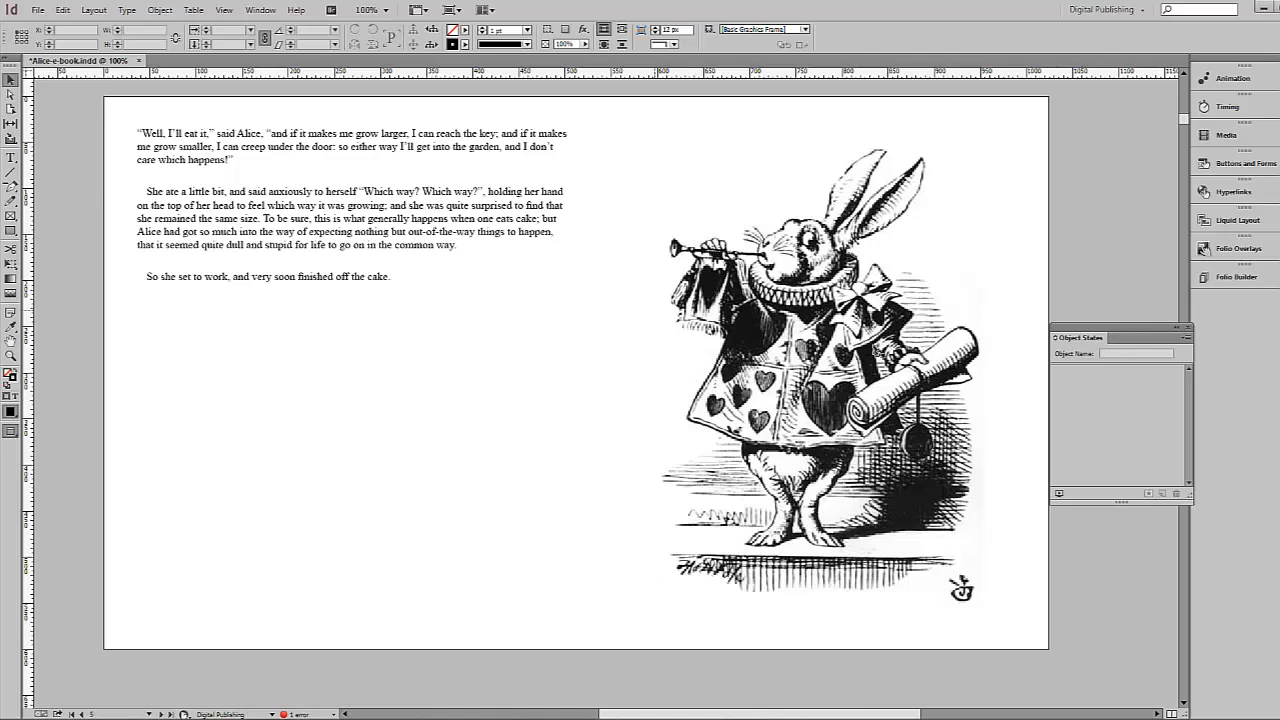
- Place the pointing-hand image below the text on the page, about 189 px wide and 96 px high
click(37, 9)
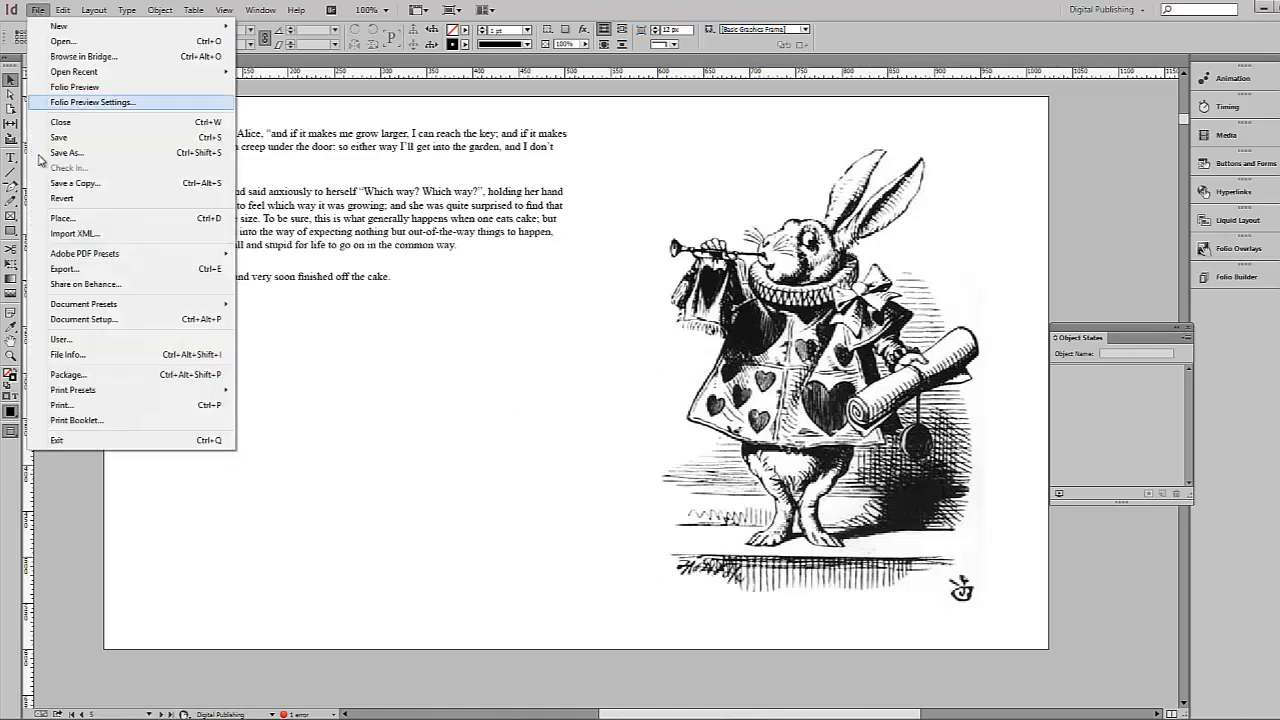
click(51, 221)
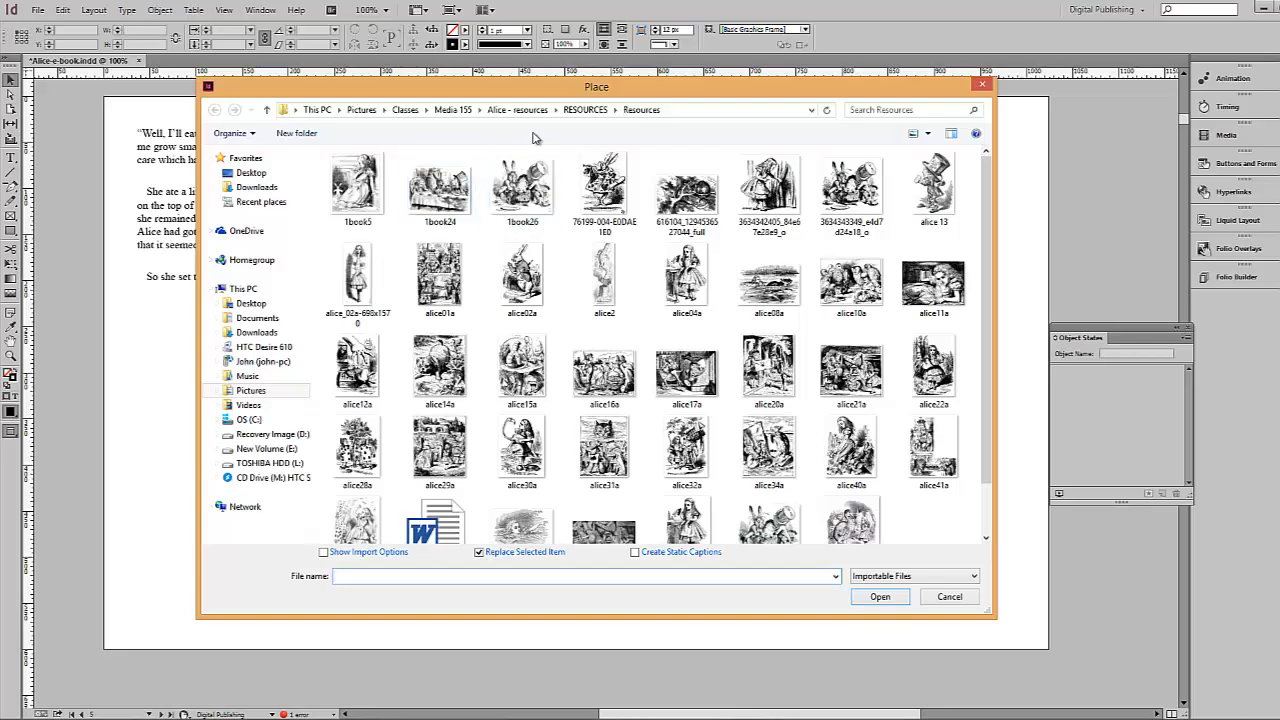
double_click(538, 139)
drag(372, 413, 570, 490)
drag(460, 417, 365, 410)
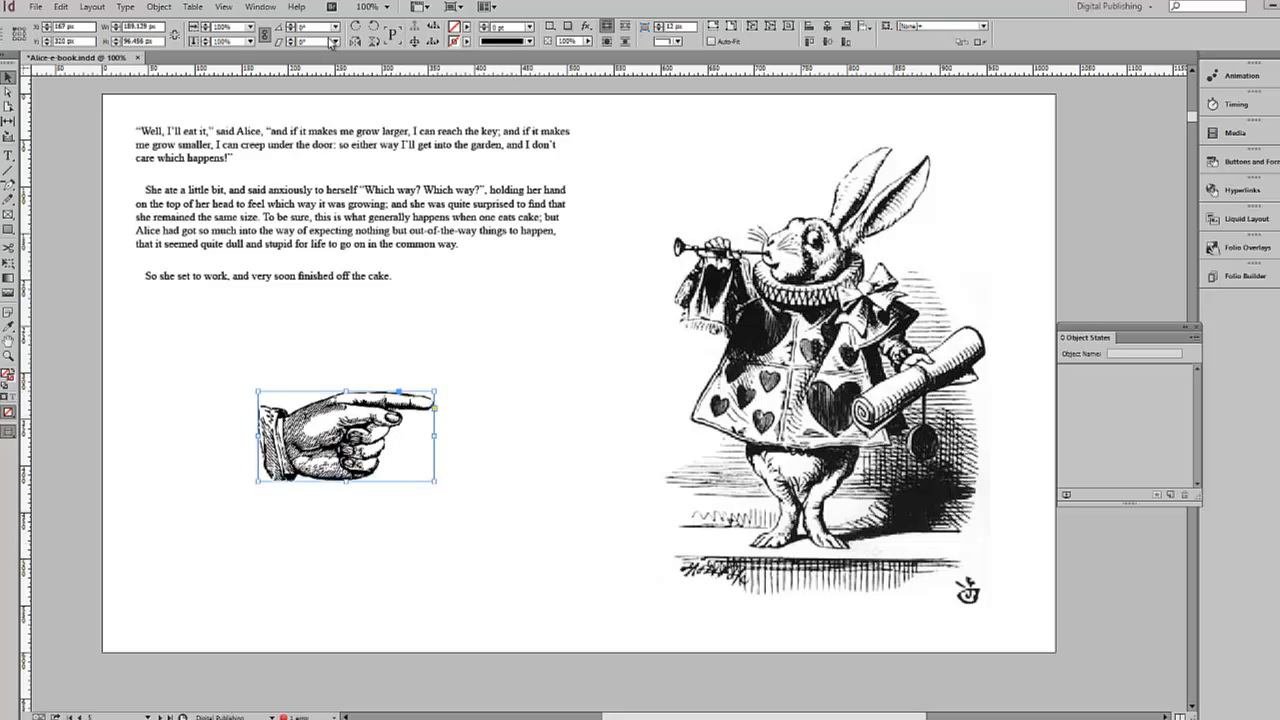
click(303, 326)
- Turn the pointing-hand image into a button with a Go To Next State action targeting Multi-state 1 on release or tap
click(266, 10)
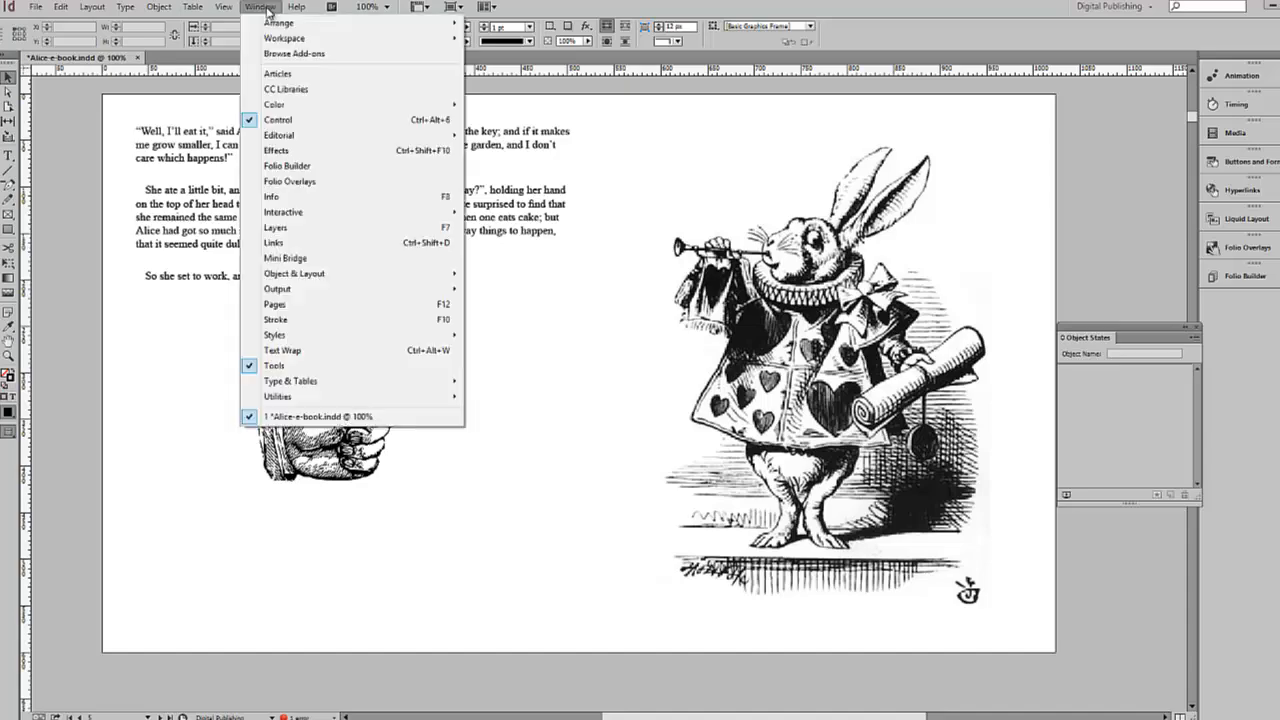
mouse_move(305, 211)
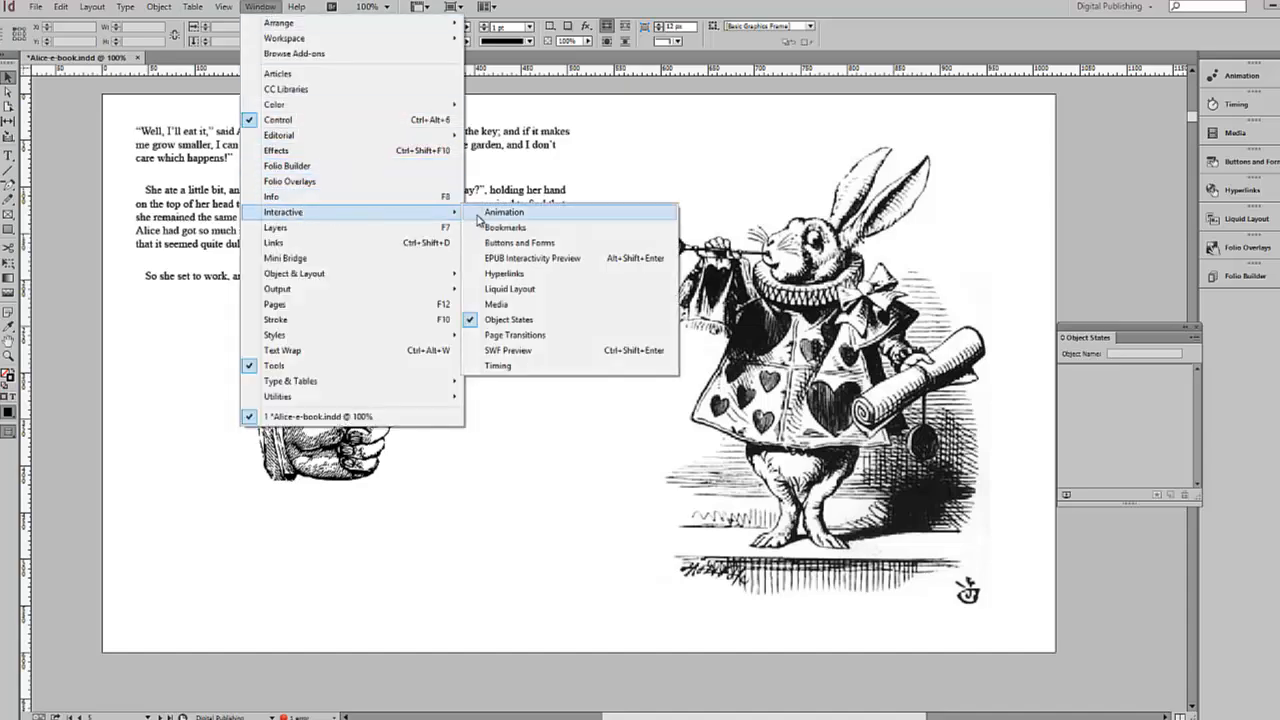
click(519, 242)
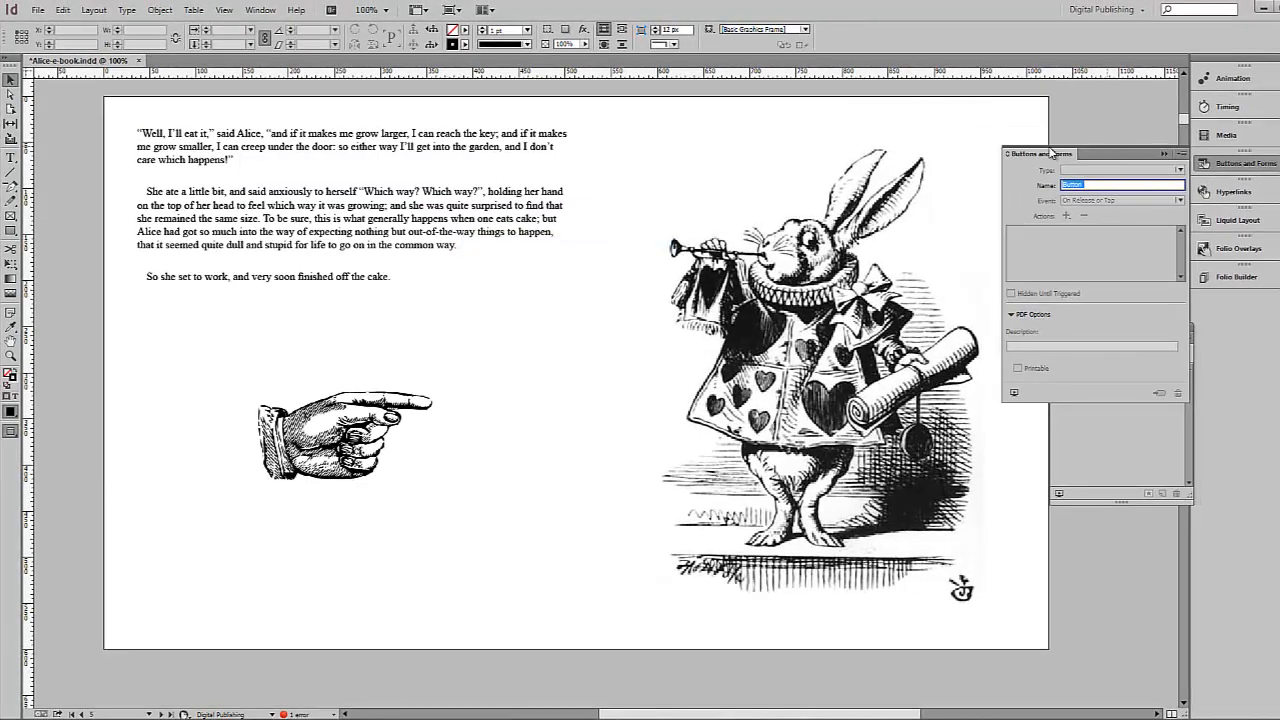
drag(1050, 153, 496, 282)
click(368, 422)
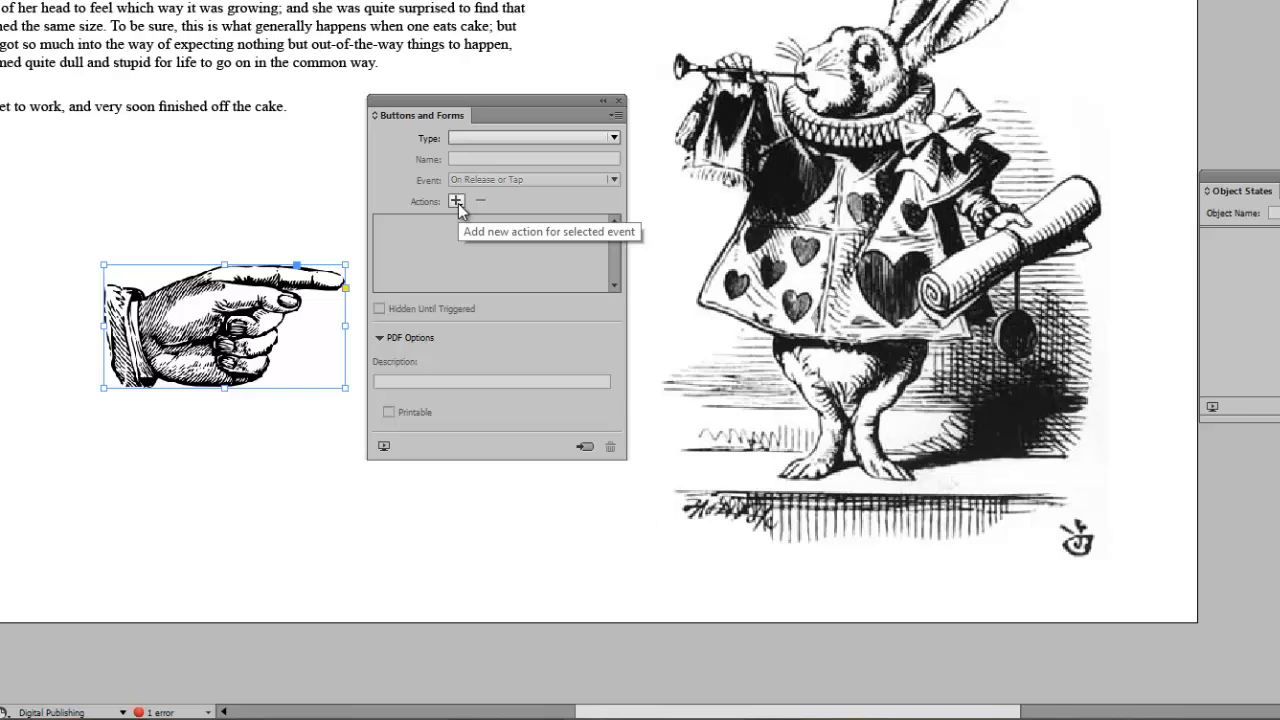
click(458, 203)
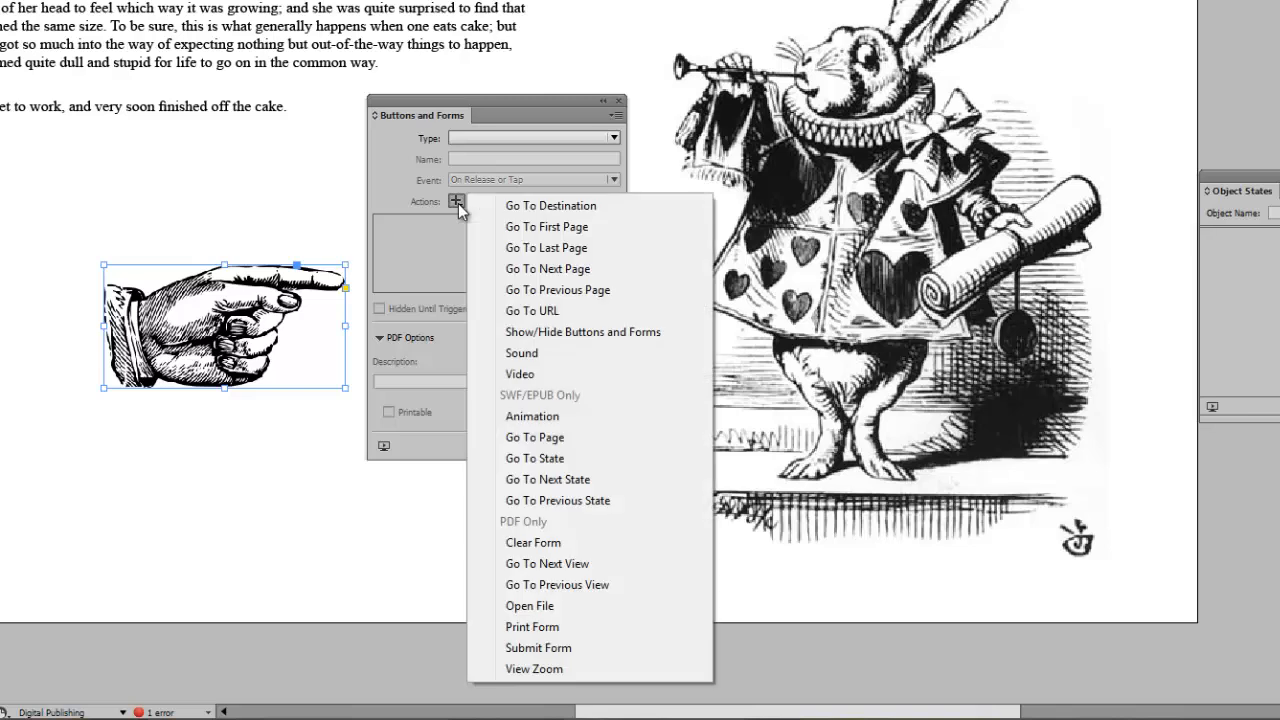
click(567, 481)
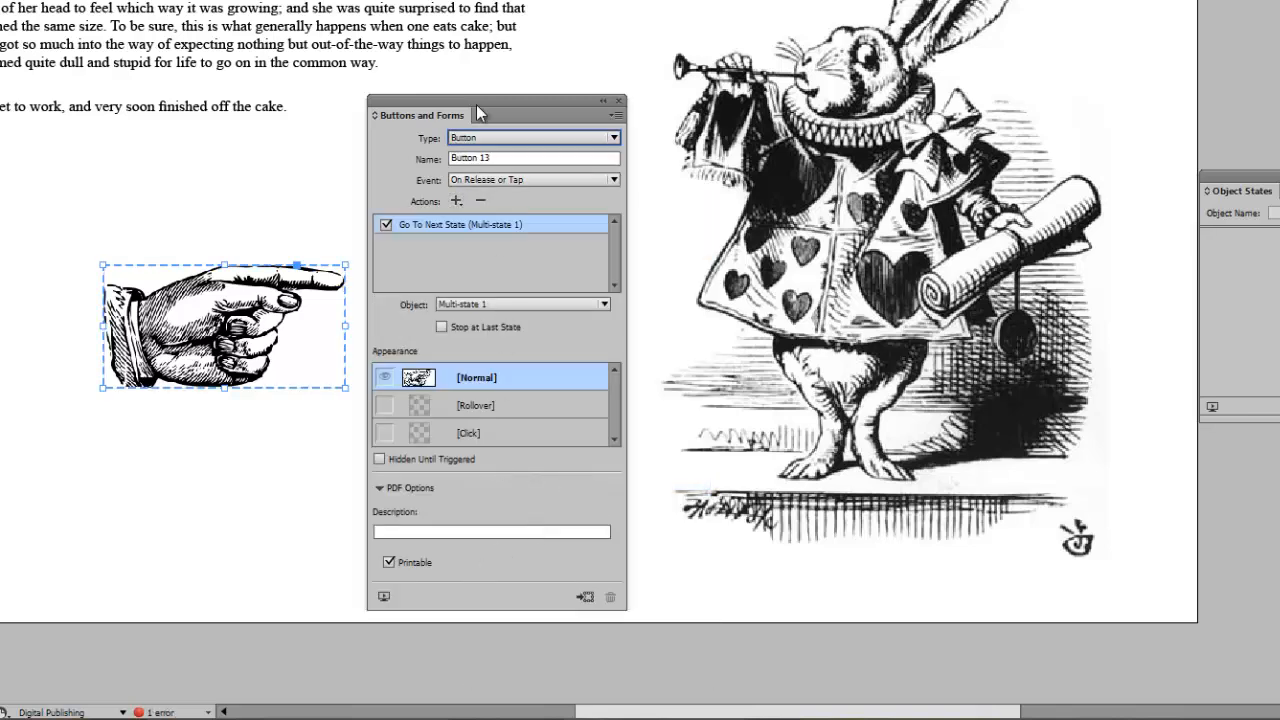
- Preview the page and test the hand button by cycling through all slideshow images
drag(476, 104, 1279, 26)
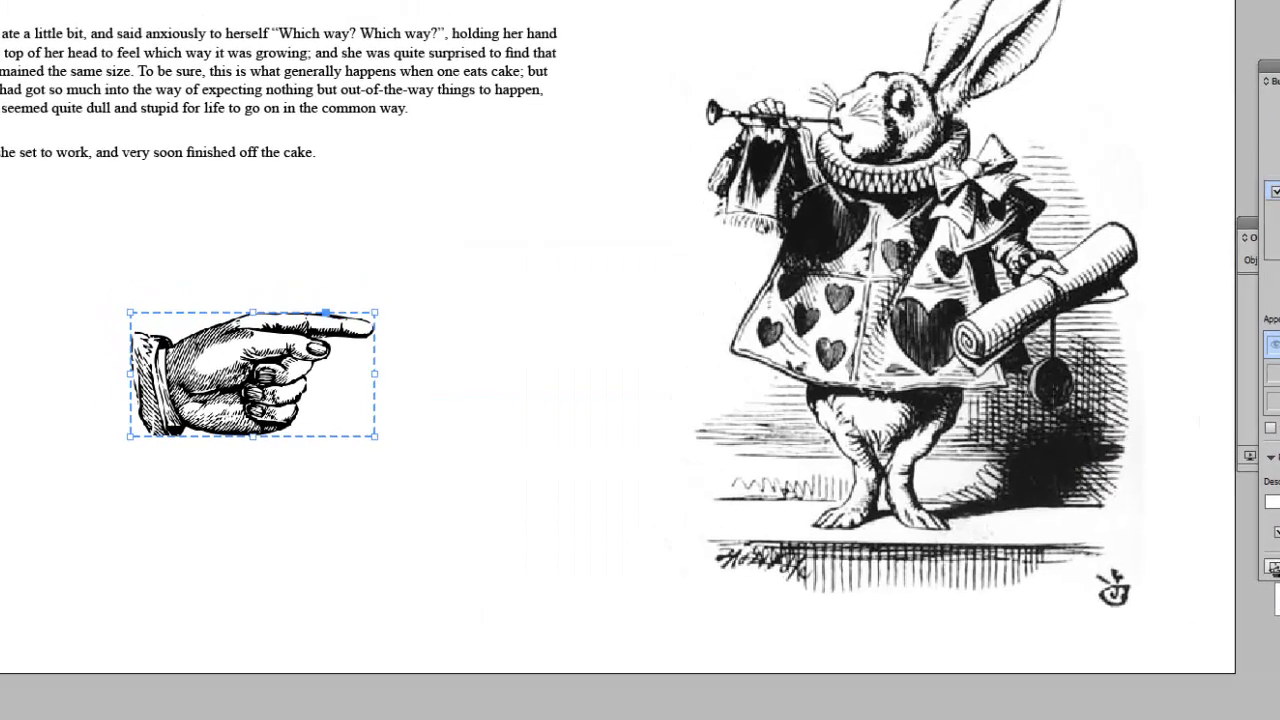
click(1237, 517)
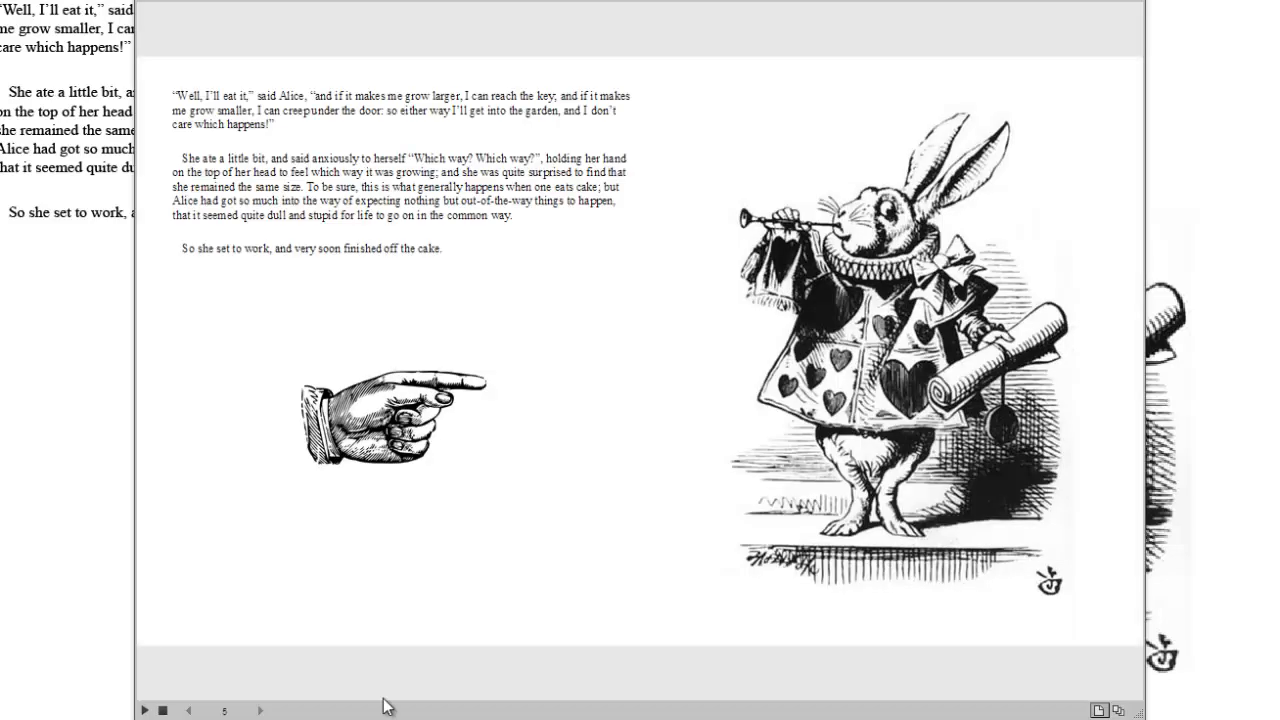
click(412, 408)
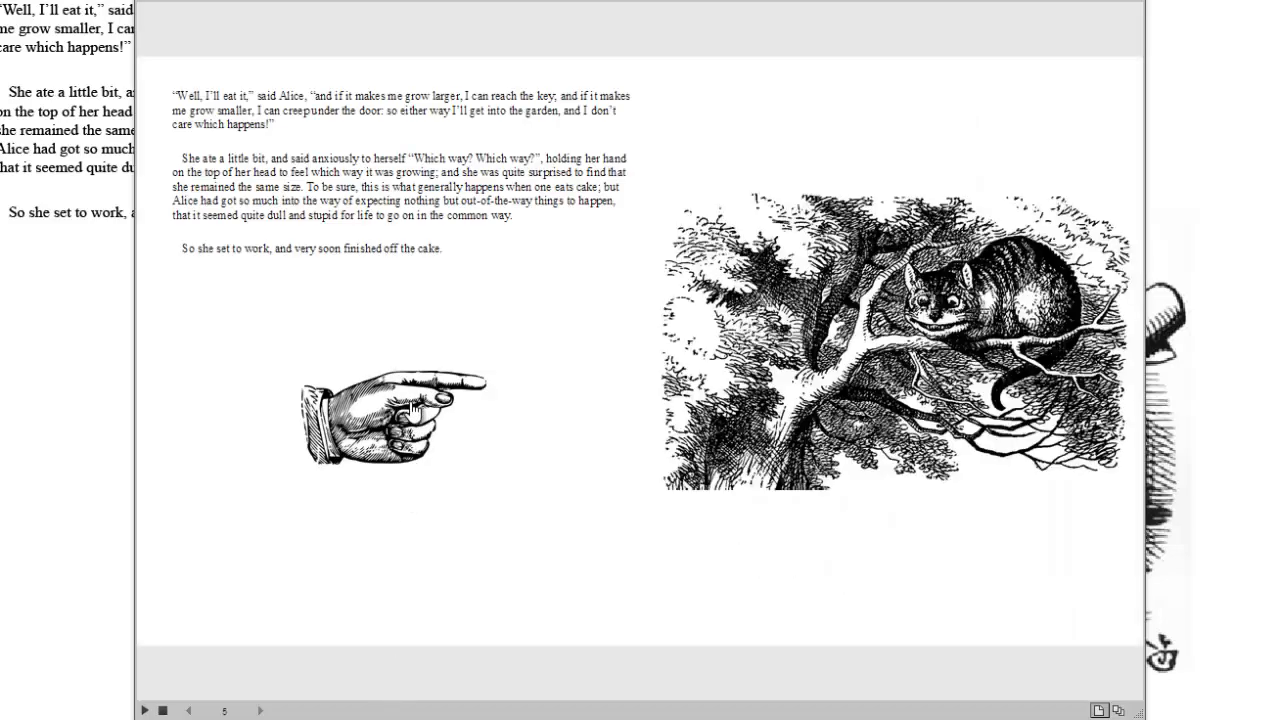
click(414, 407)
click(414, 407)
click(414, 407)
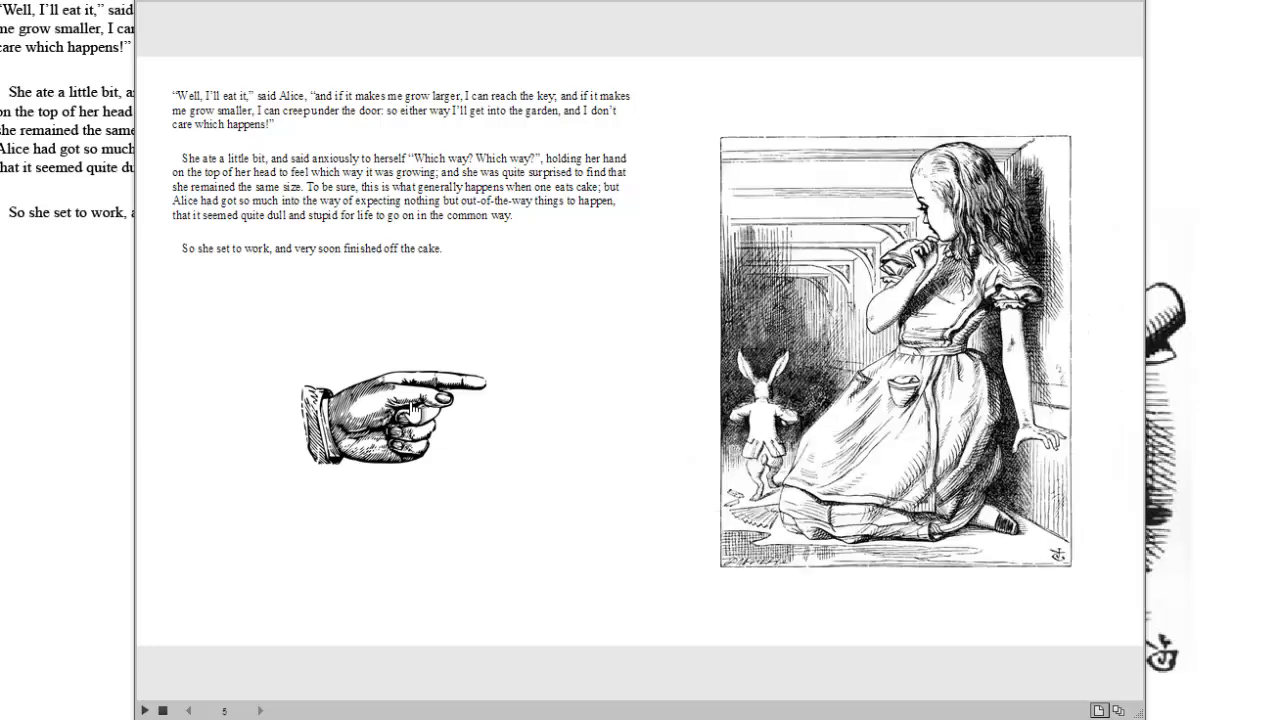
click(414, 407)
click(414, 407)
click(414, 407)
click(414, 407)
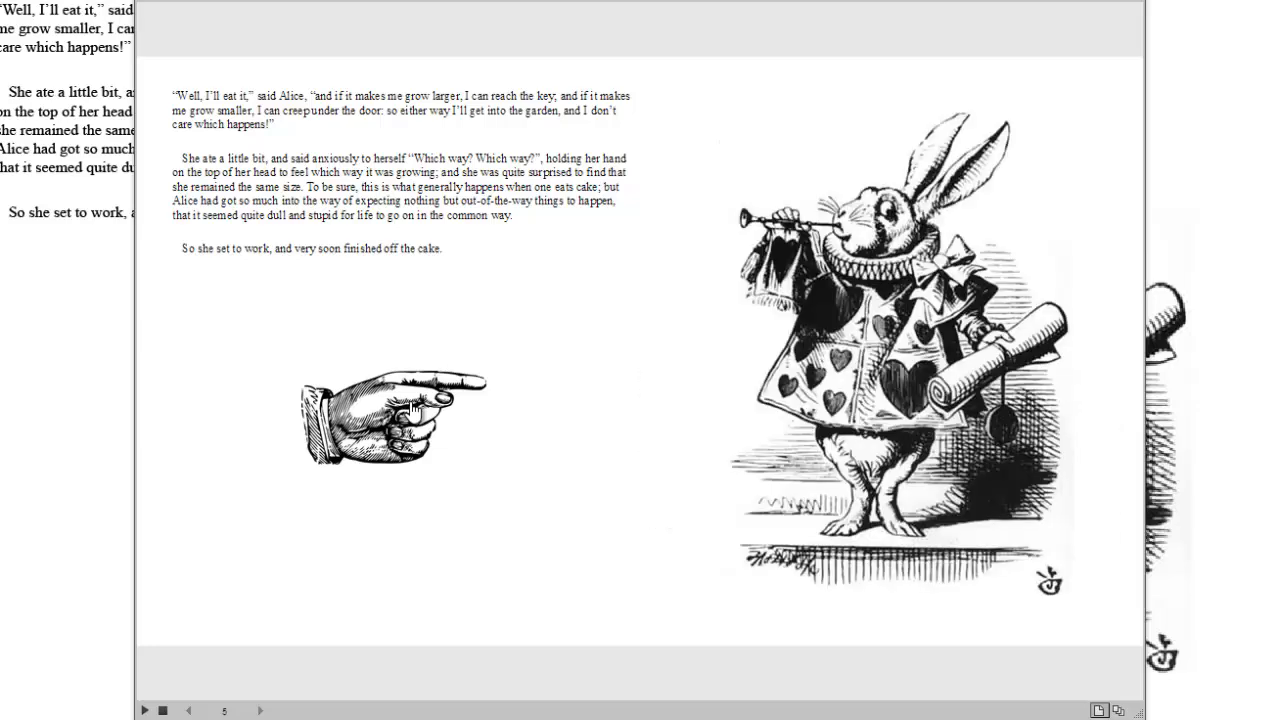
click(414, 407)
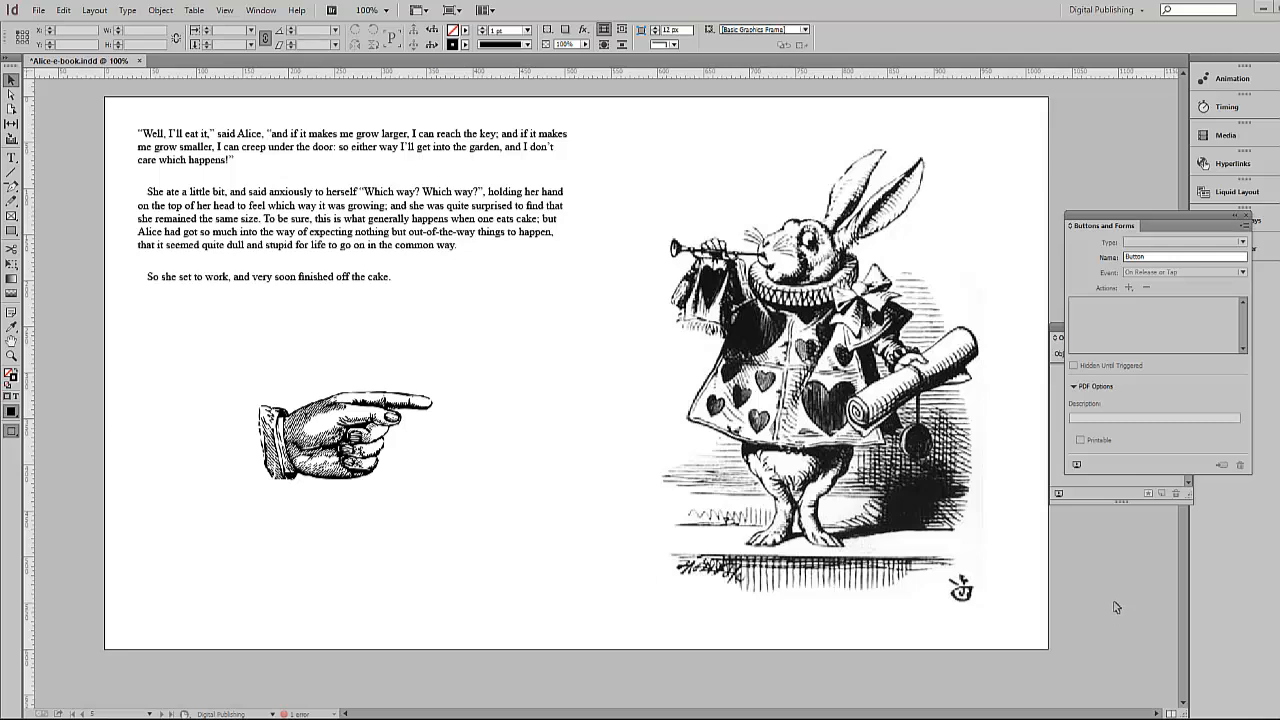
- Place the colourful tea-party image across the lower part of the Chapter II page, 1024 px wide and about 398 px high
scroll(1116, 600, down, 10)
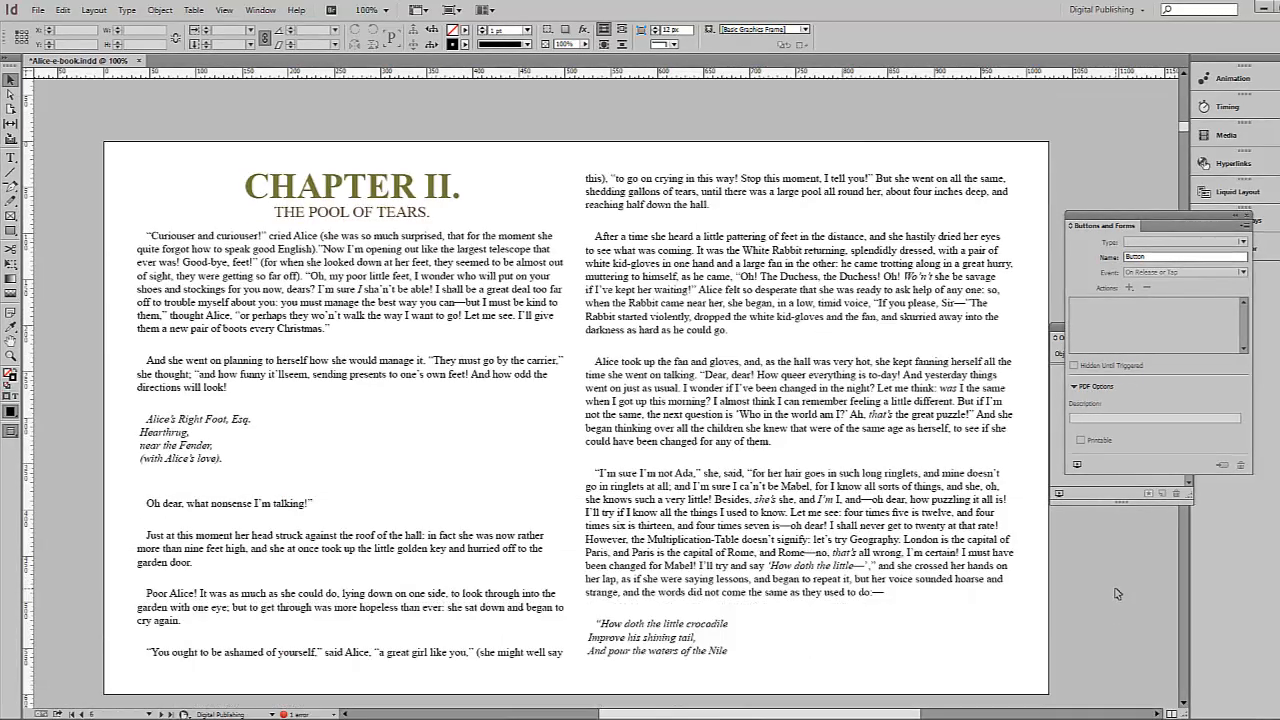
scroll(1117, 594, down, 1)
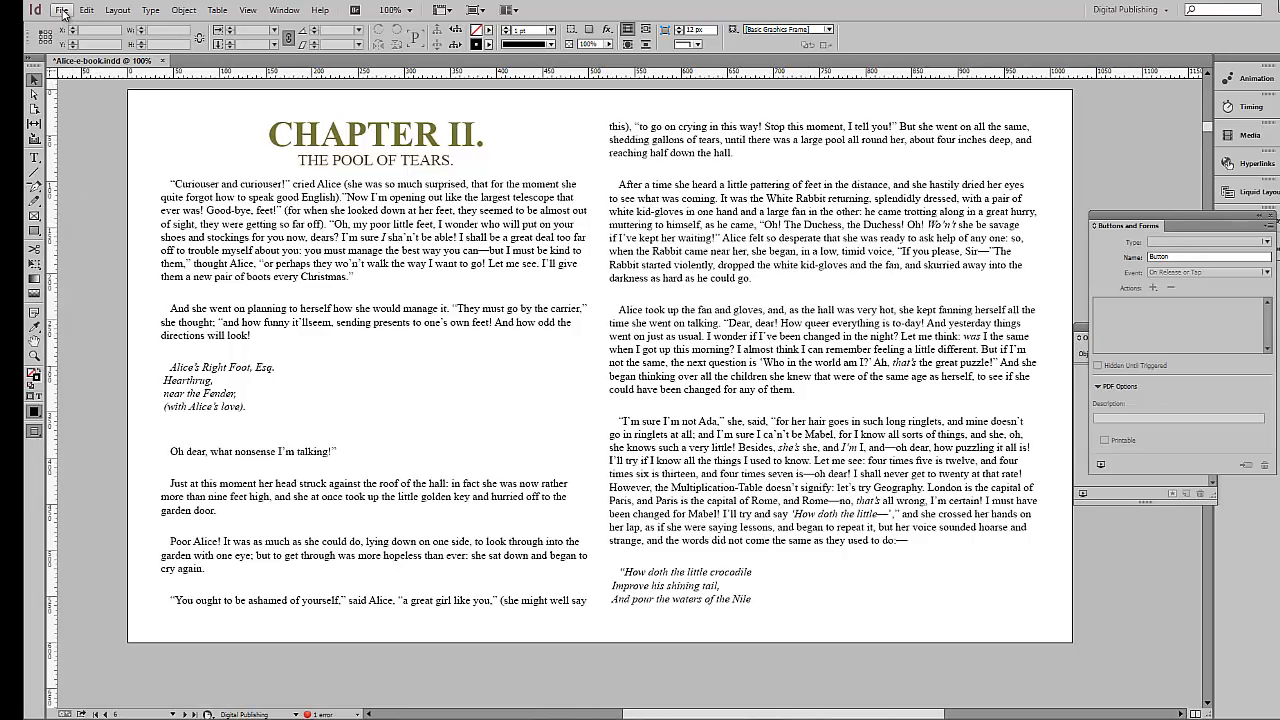
click(62, 10)
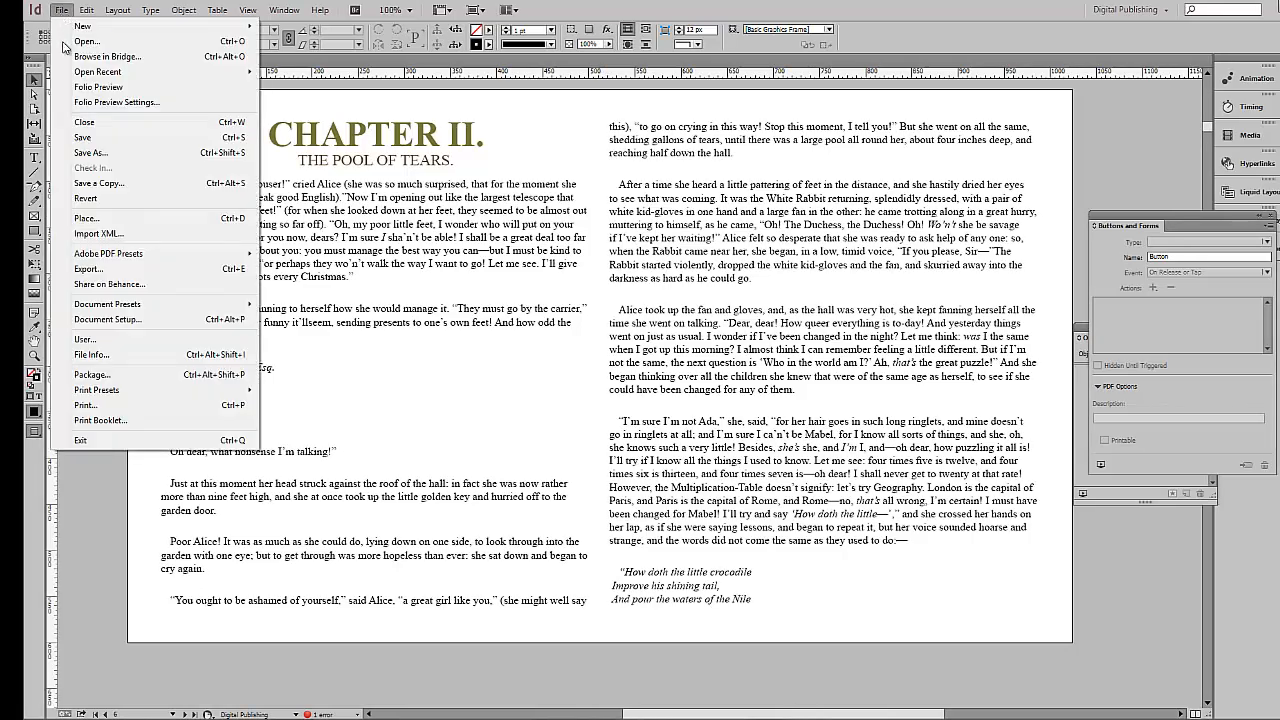
click(103, 219)
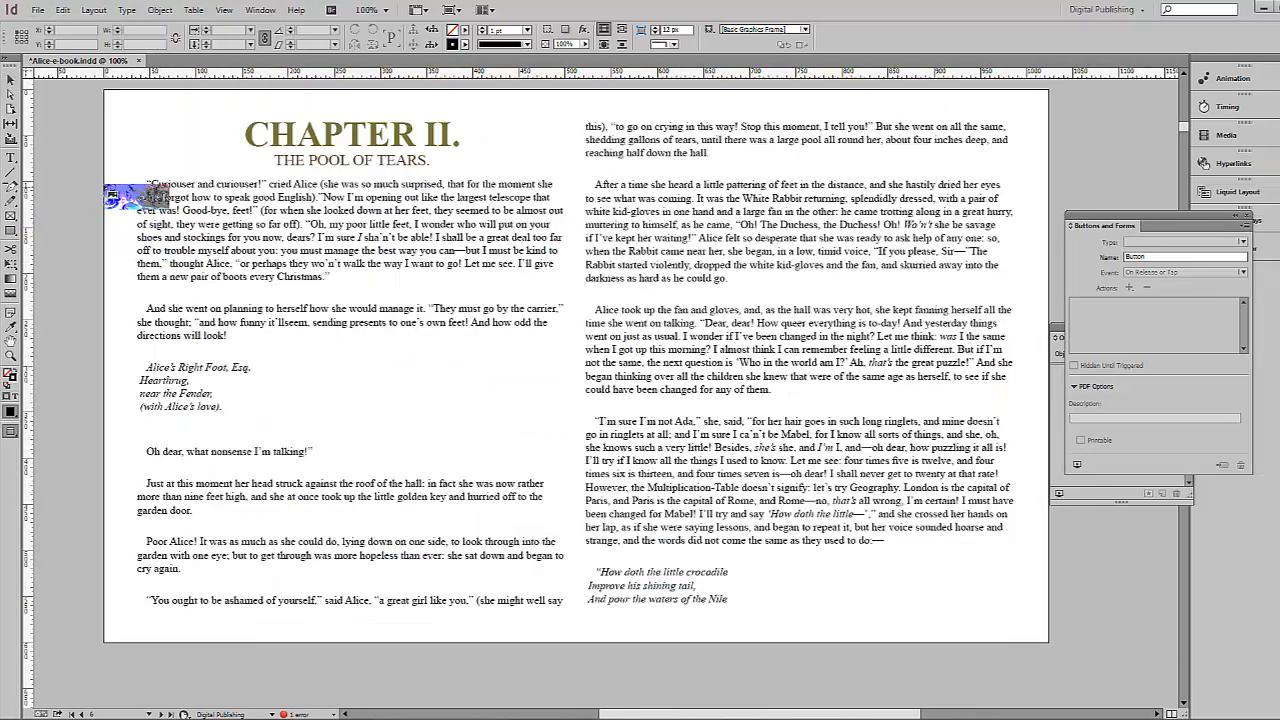
drag(105, 173, 1030, 628)
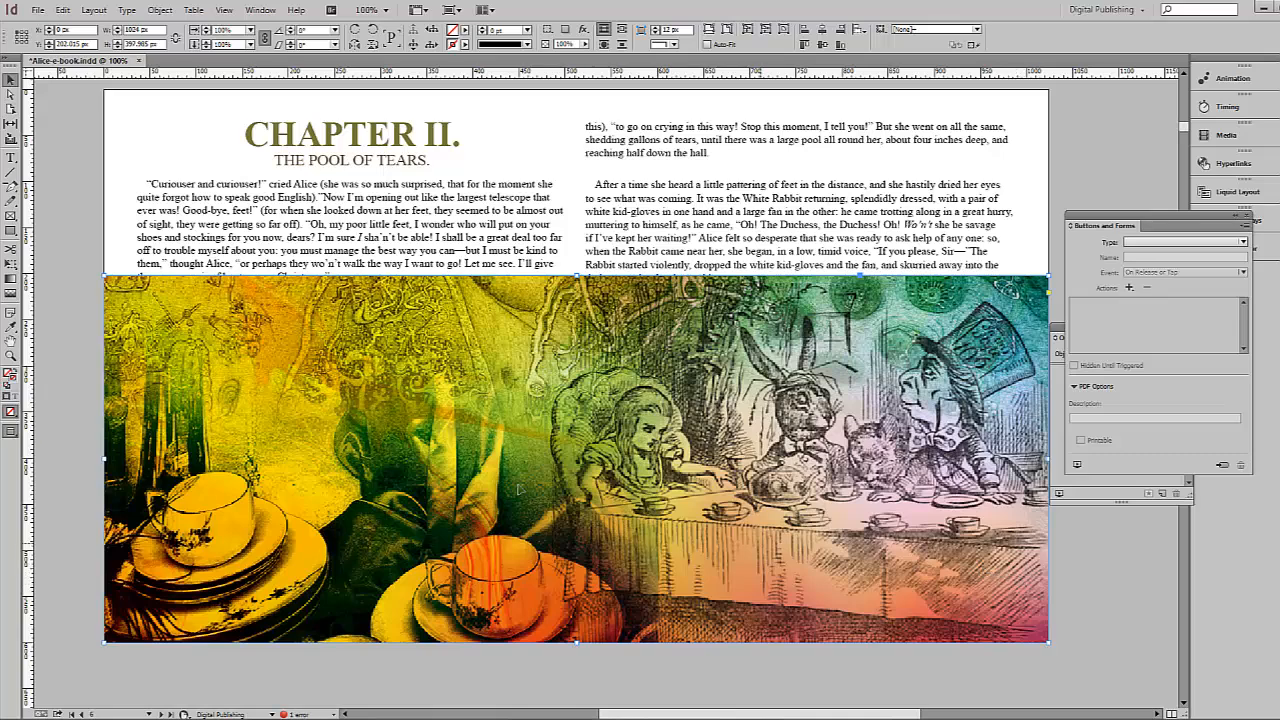
- Add a linear Gradient Feather effect at a 90° angle to the tea-party image
click(157, 10)
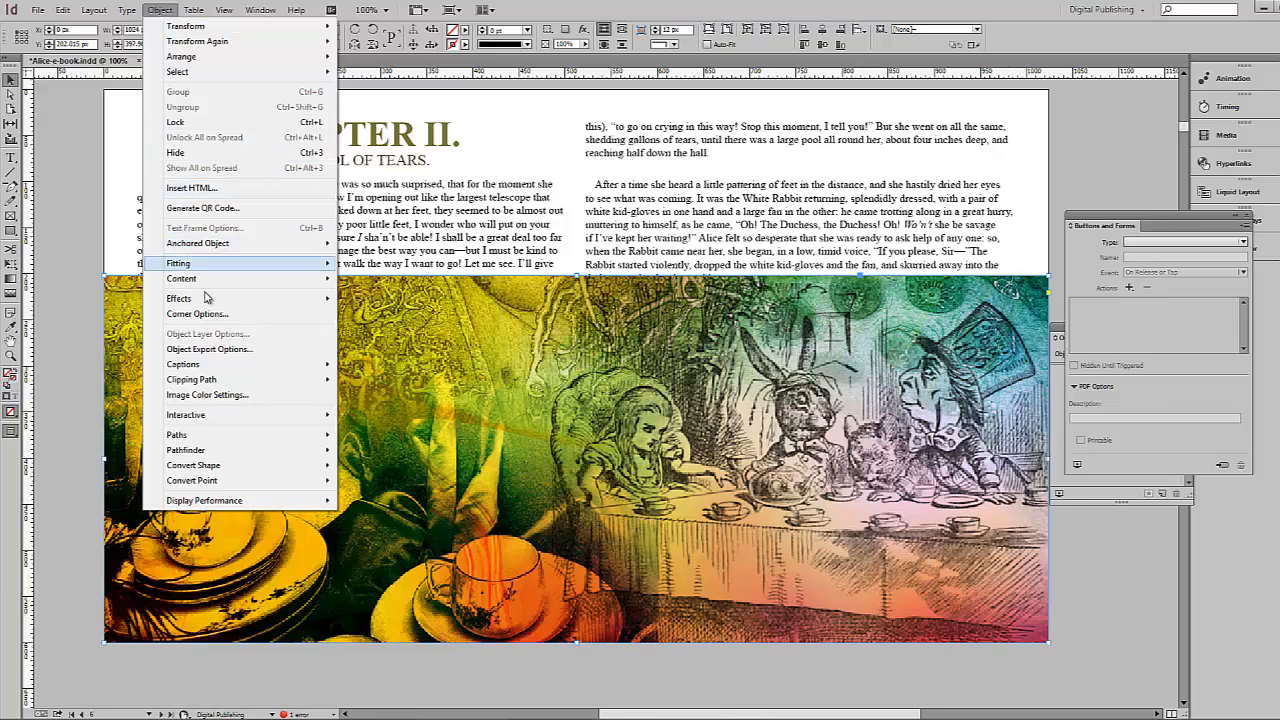
mouse_move(212, 303)
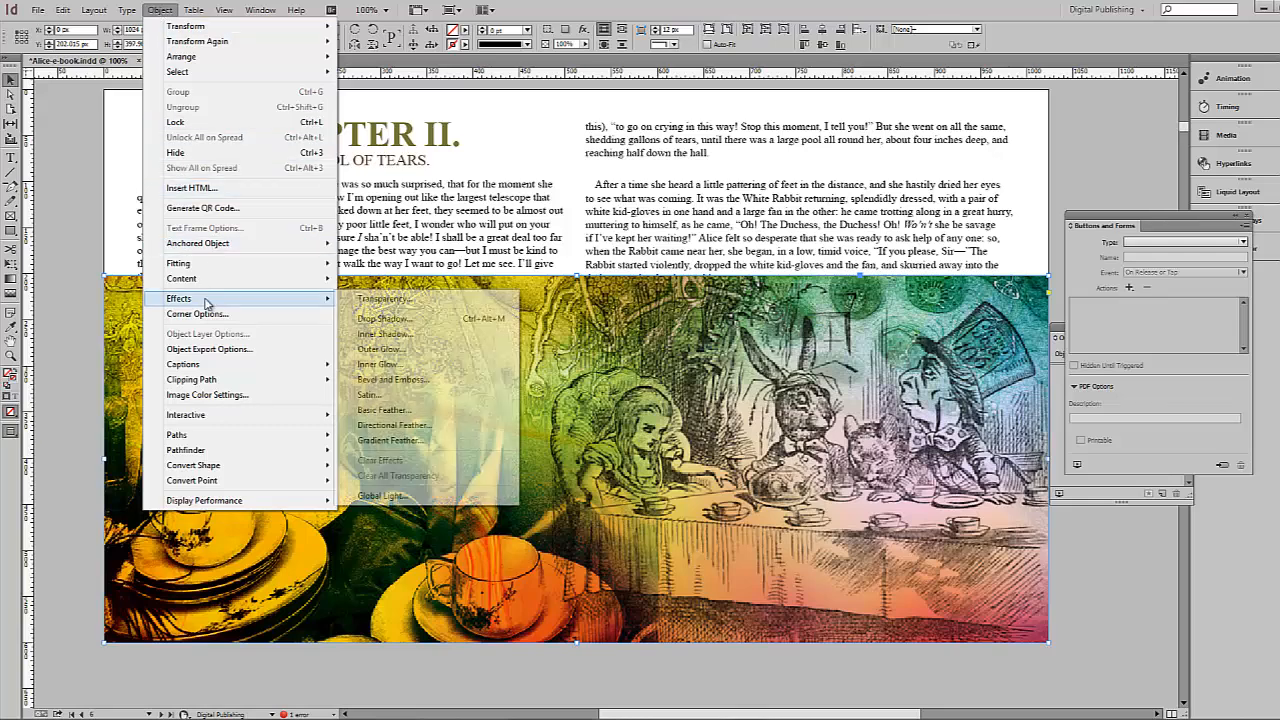
click(396, 441)
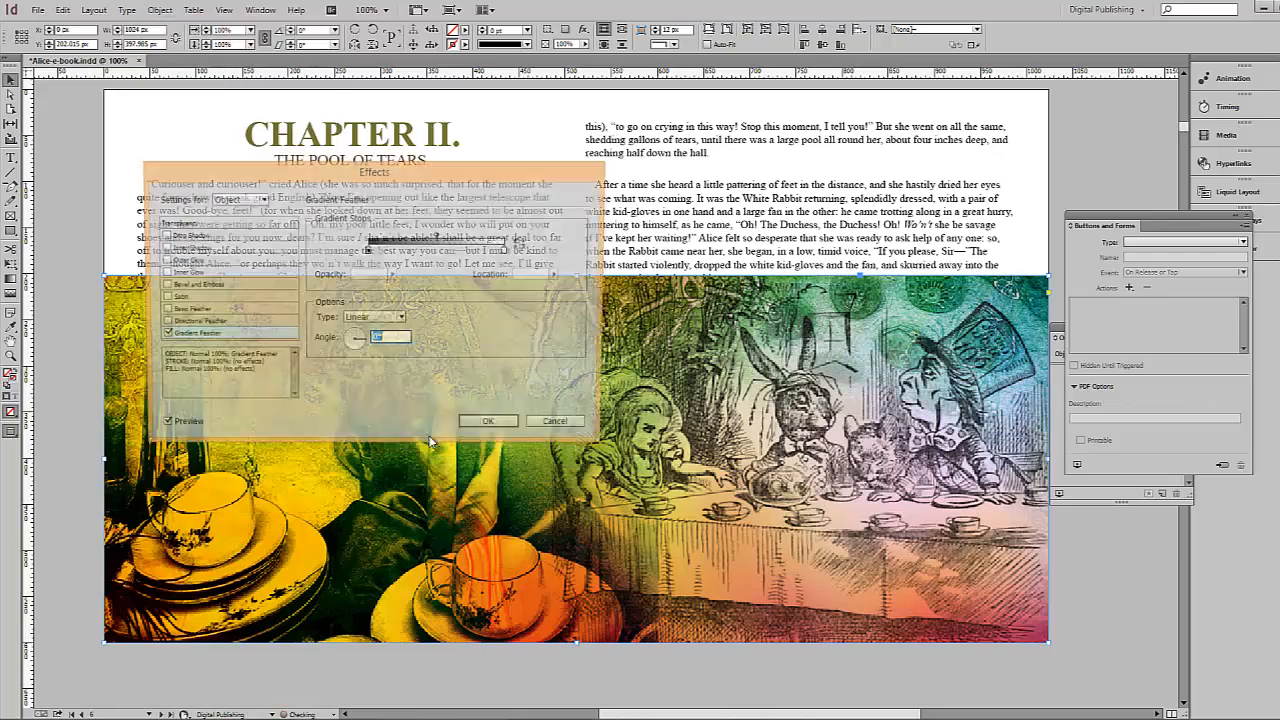
drag(436, 166, 383, 98)
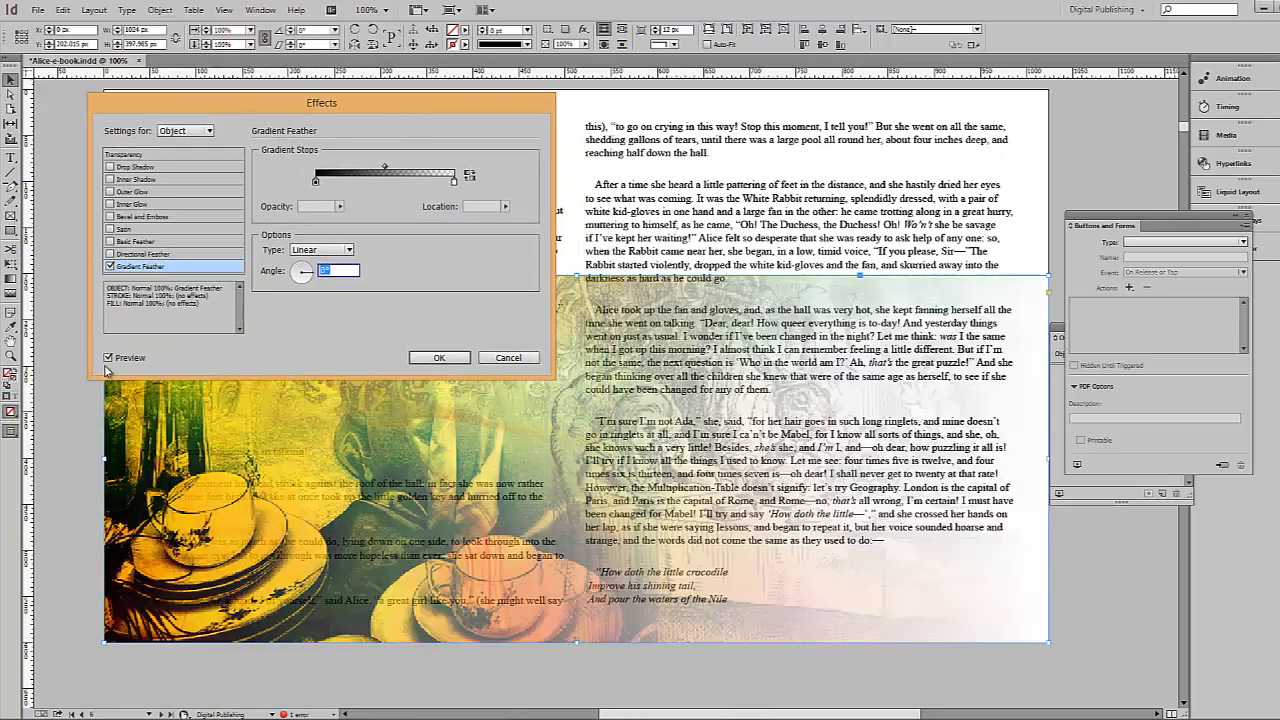
mouse_move(309, 274)
mouse_down()
mouse_move(302, 254)
mouse_move(317, 271)
mouse_up()
click(349, 273)
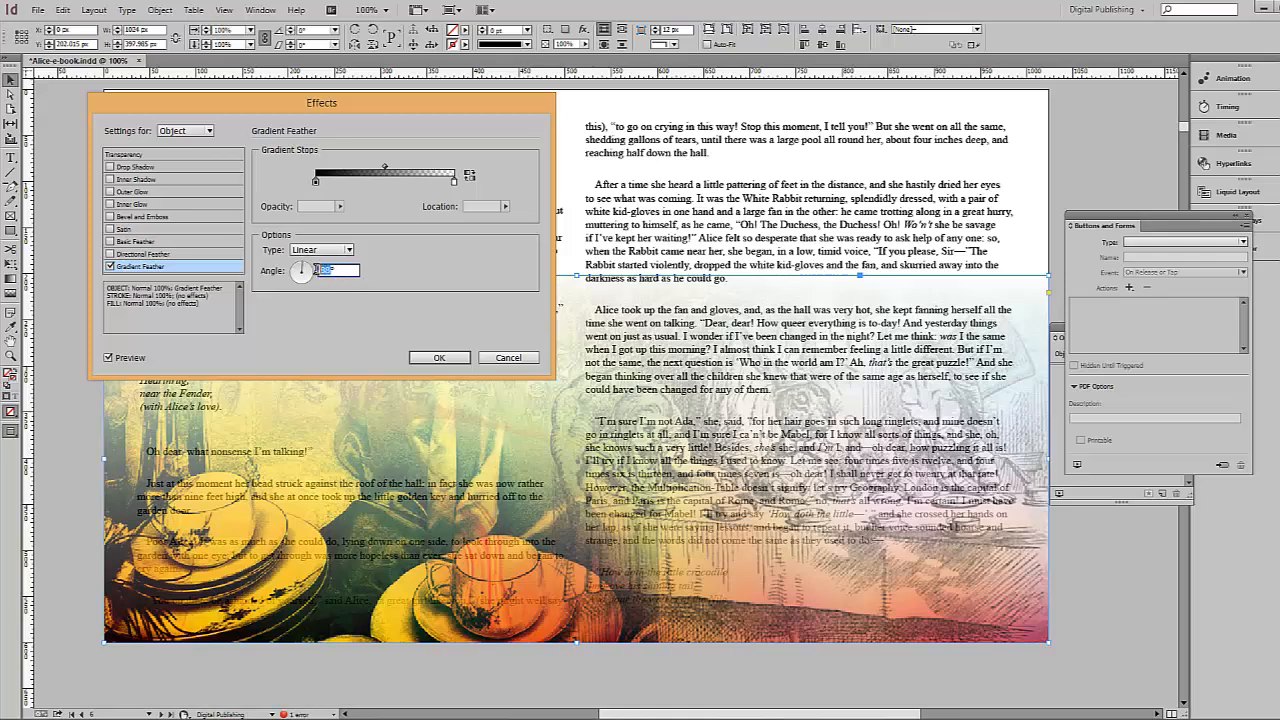
text(90)
- Shift the feather's gradient midpoint to 42.5% and its transparent end stop to 93%, and apply the effect
drag(412, 103, 345, 103)
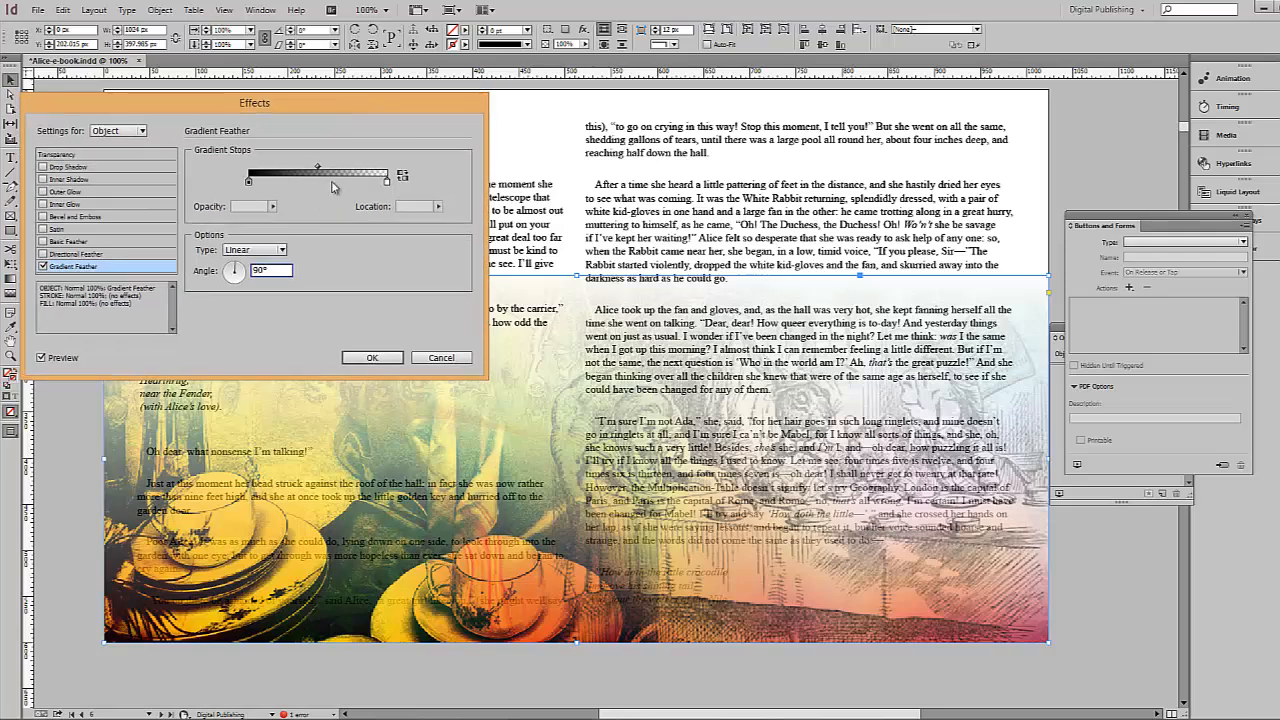
drag(318, 167, 307, 167)
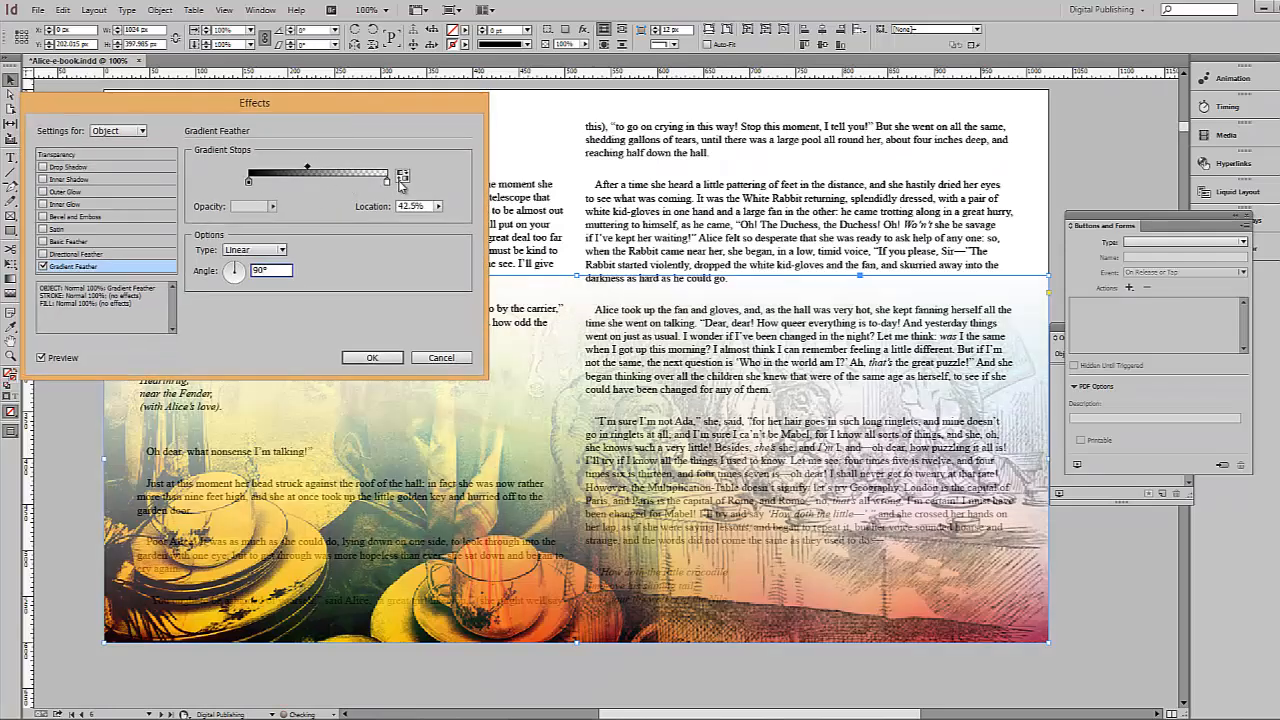
drag(386, 181, 378, 181)
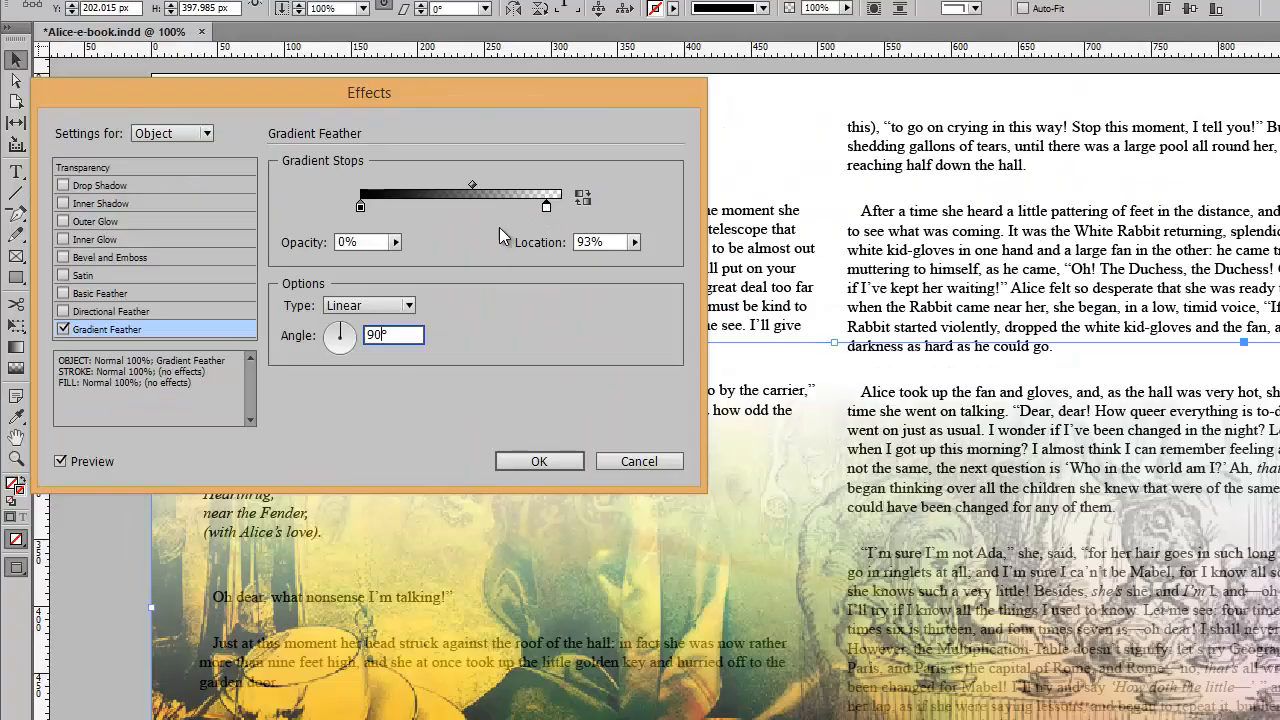
click(539, 462)
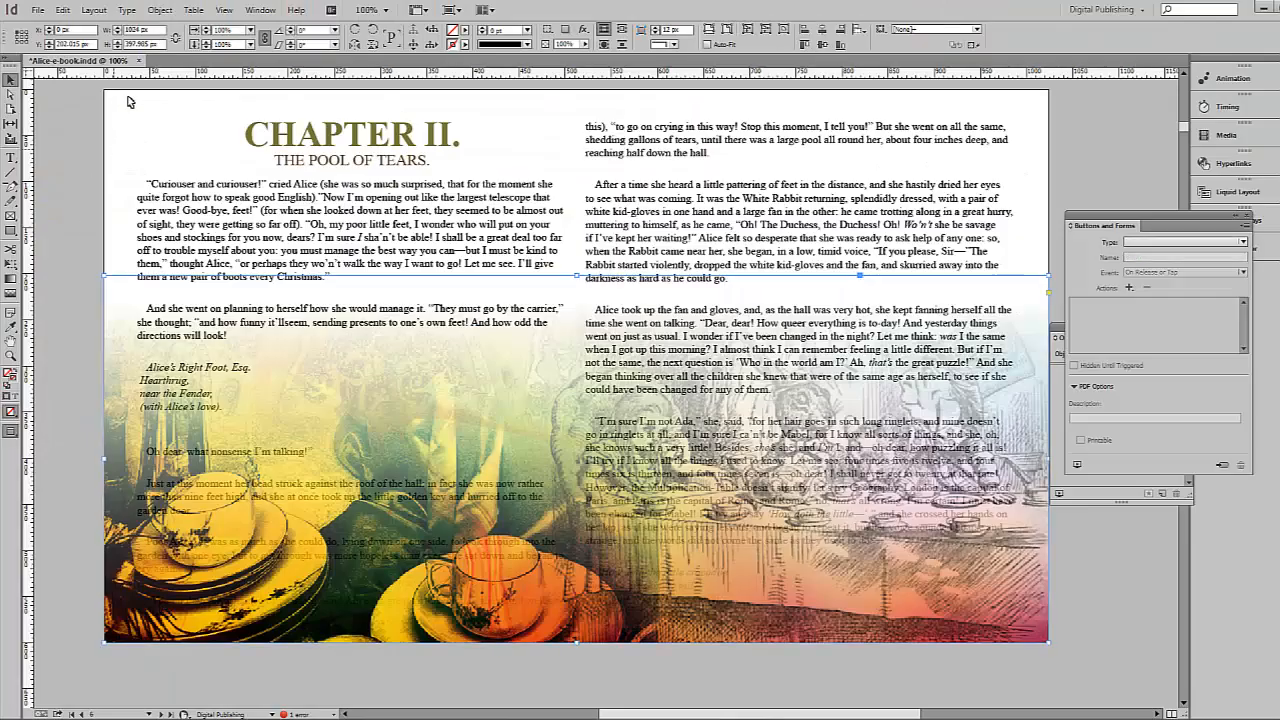
- Send the feathered tea-party image to the back, behind the Chapter II text
right_click(290, 600)
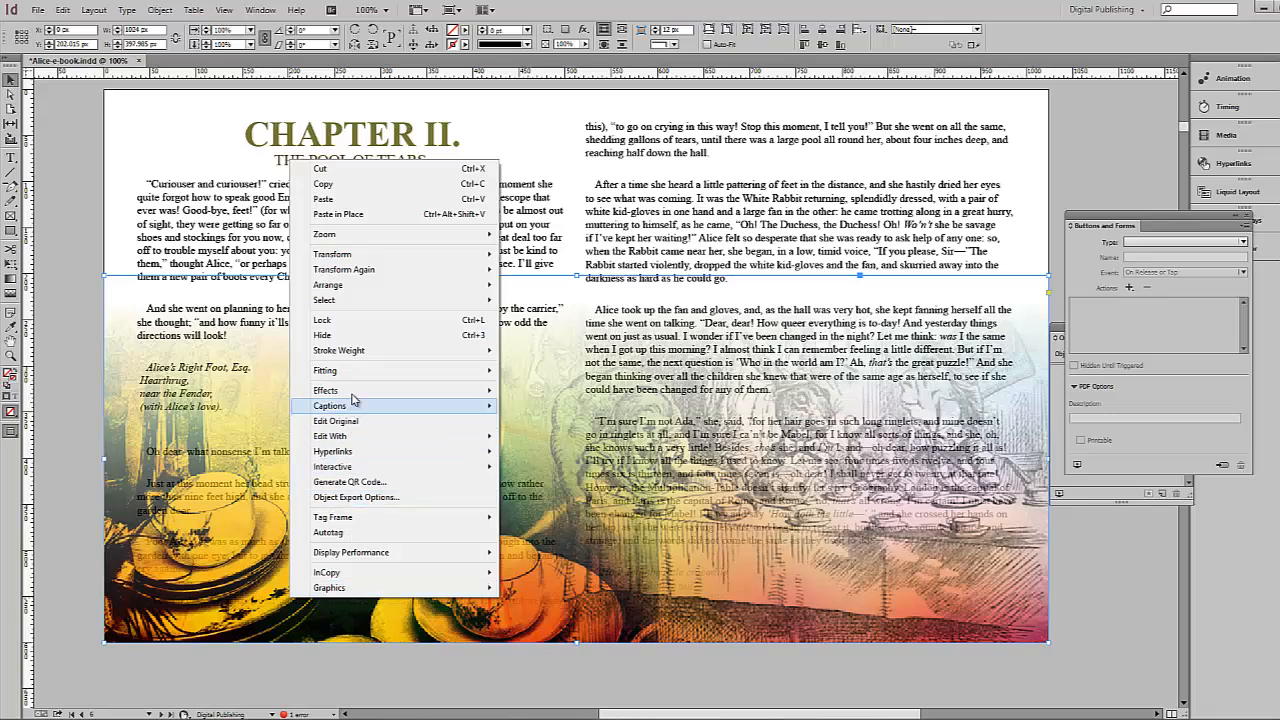
mouse_move(350, 287)
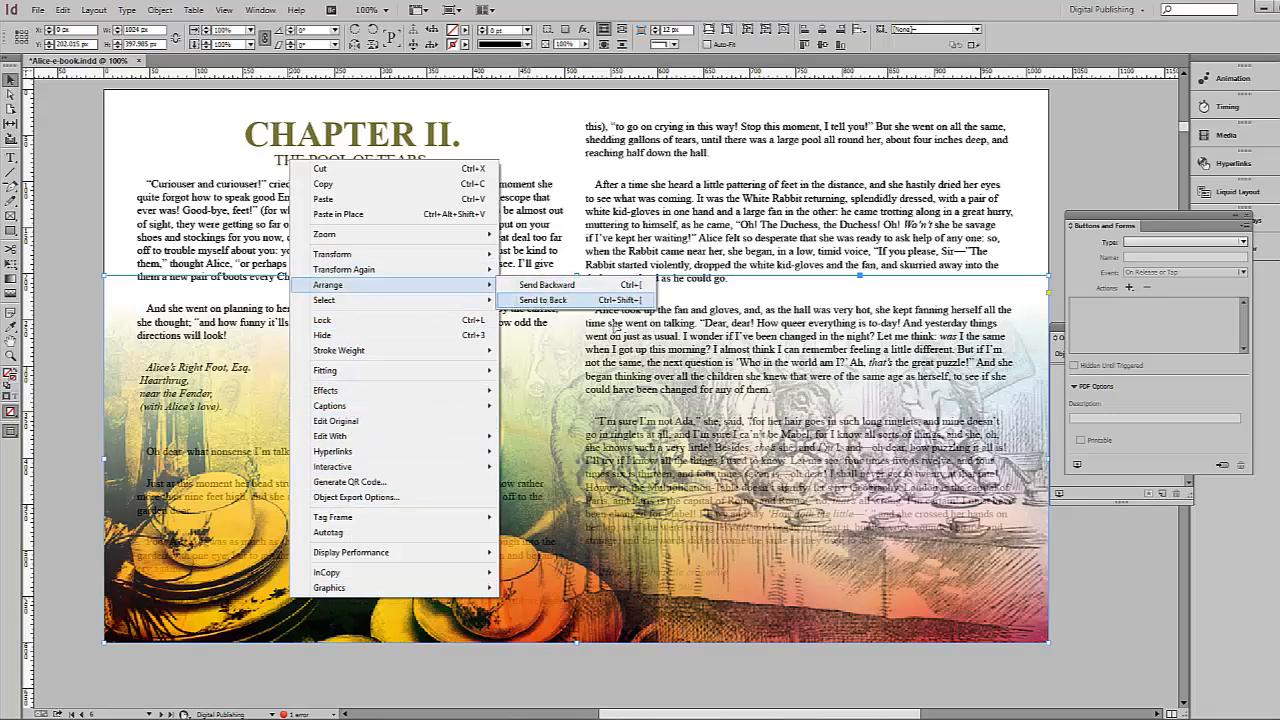
click(545, 300)
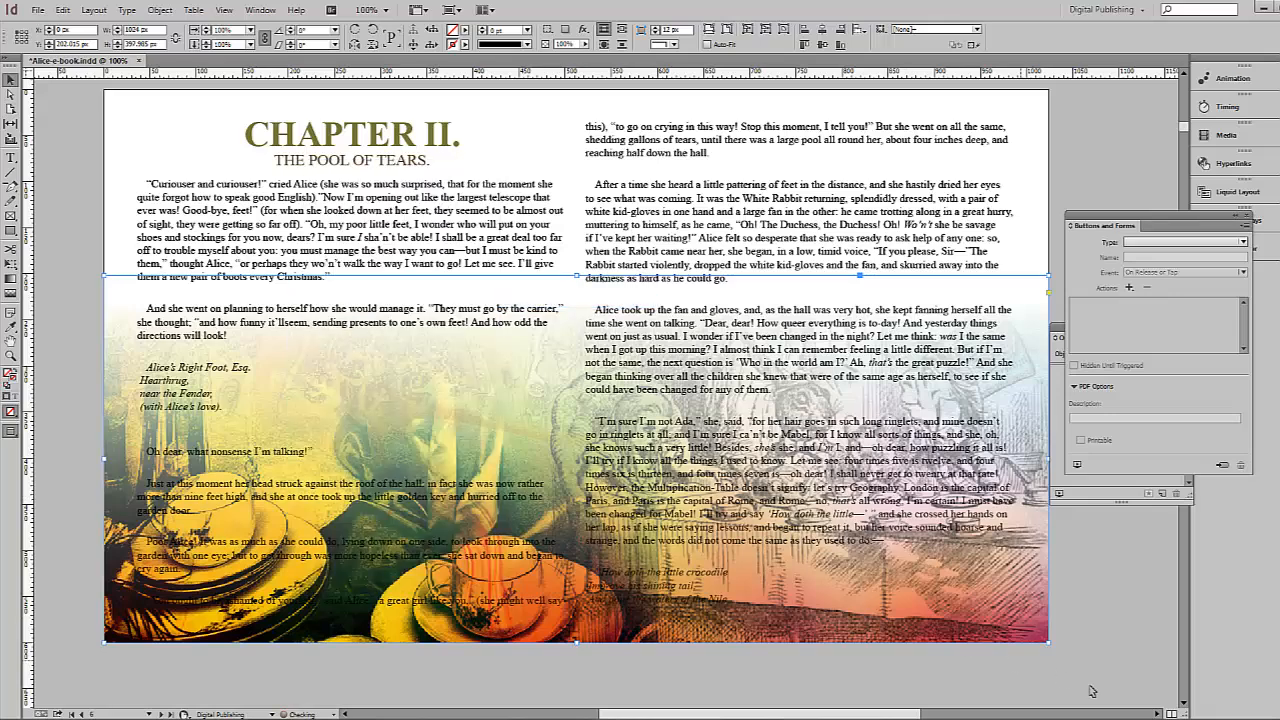
- Shorten the two-column Chapter II text frame from below to a height of 317 px, clearing the lower part of the image
click(632, 308)
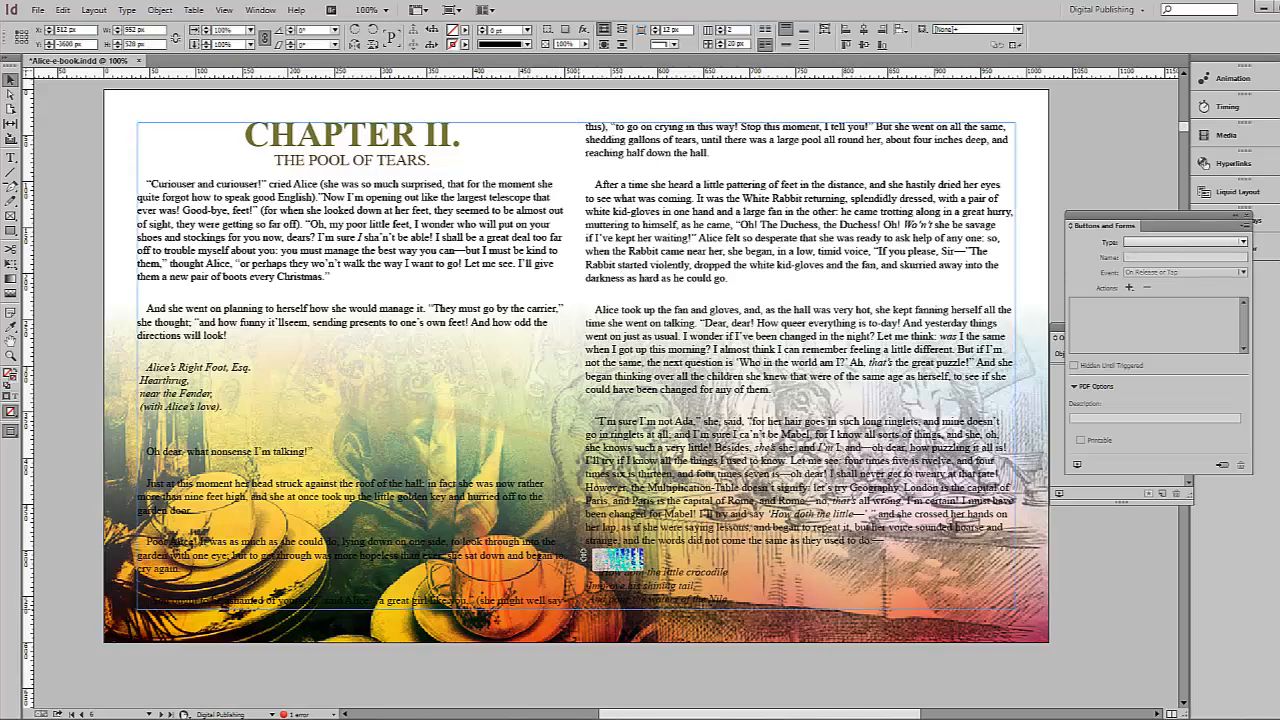
drag(583, 553, 563, 418)
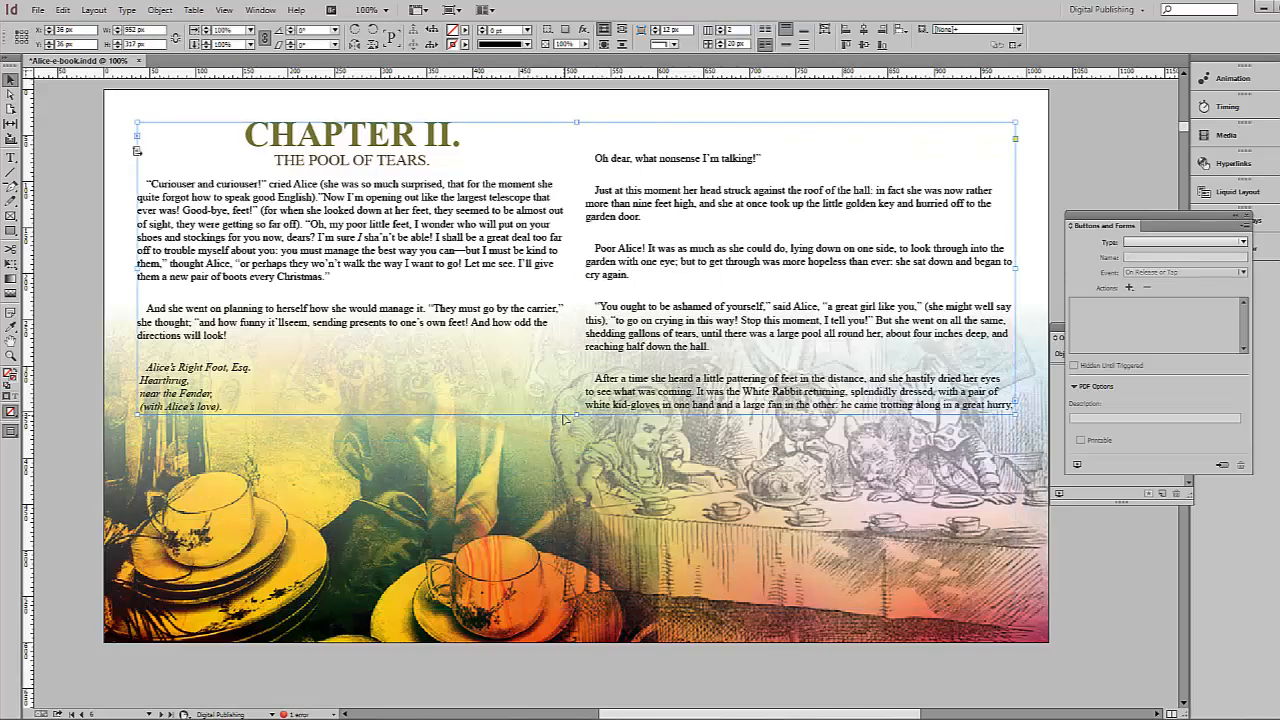
click(1096, 583)
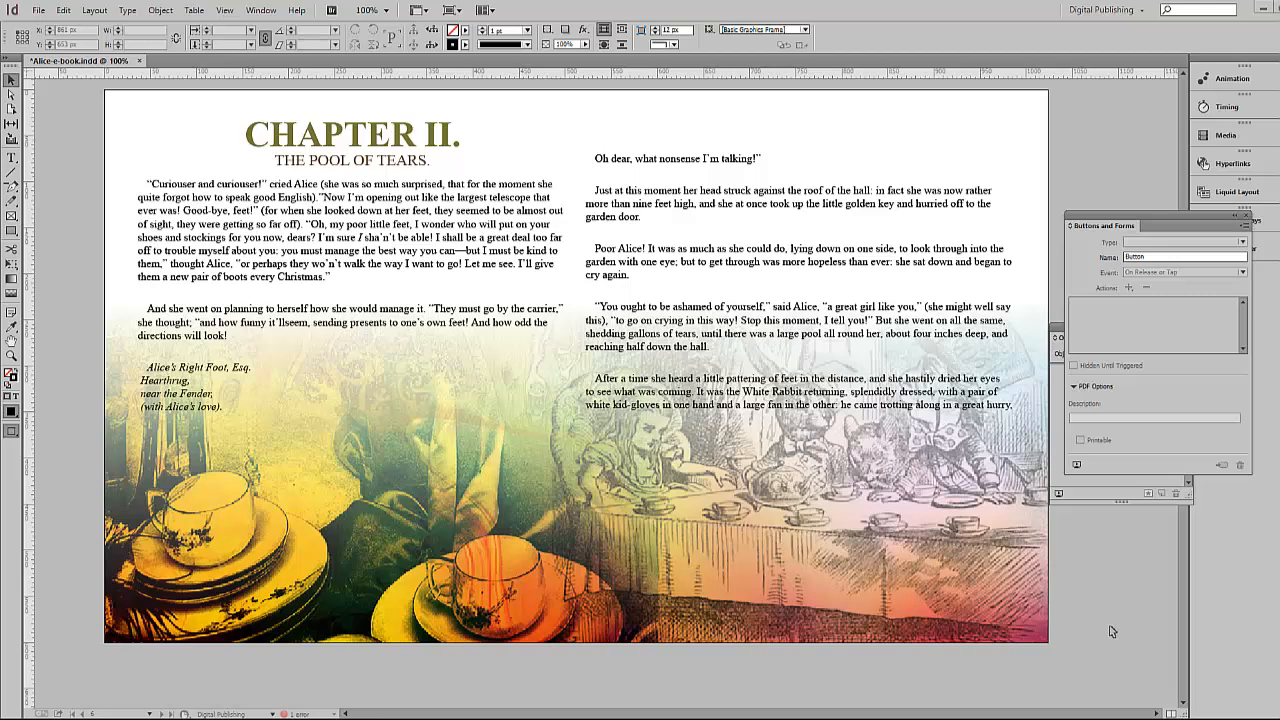
- Draw a 1024 × 600 px rectangular frame covering the whole Chapter II page
click(11, 231)
drag(106, 93, 1048, 642)
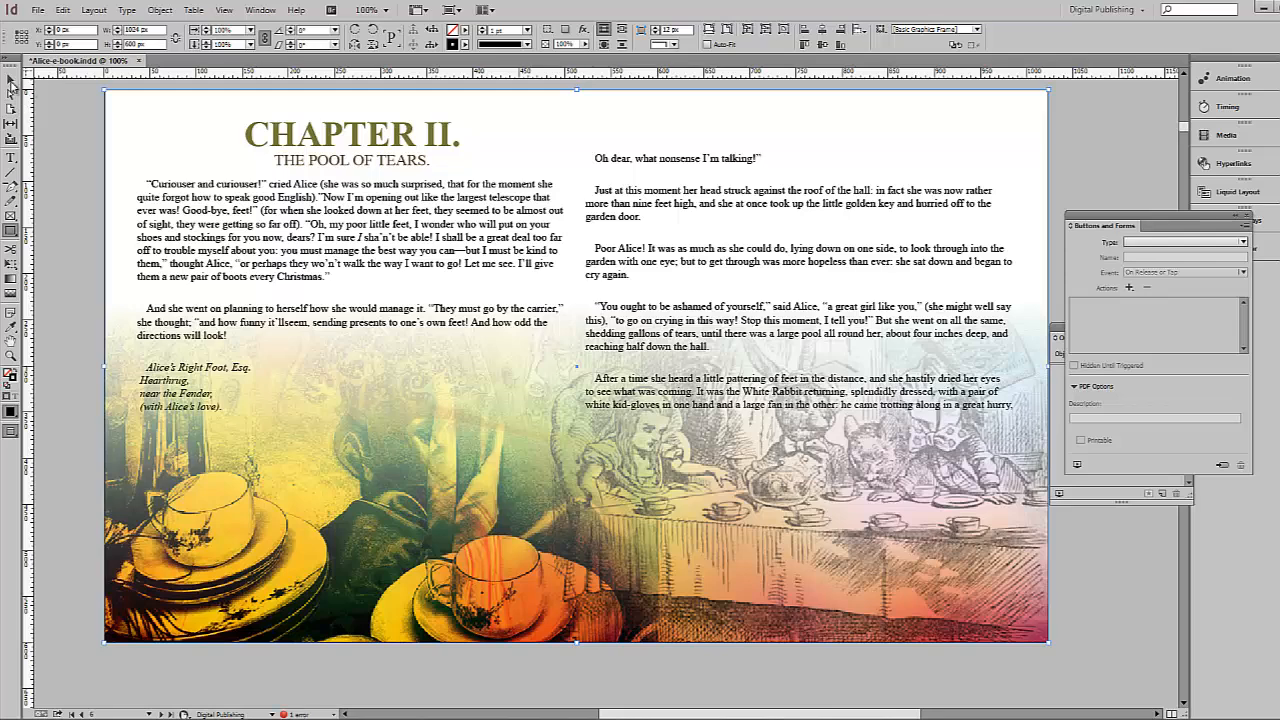
click(11, 79)
- Place the Chapter7 image from the Alice - resources folder into the full-page frame
click(35, 12)
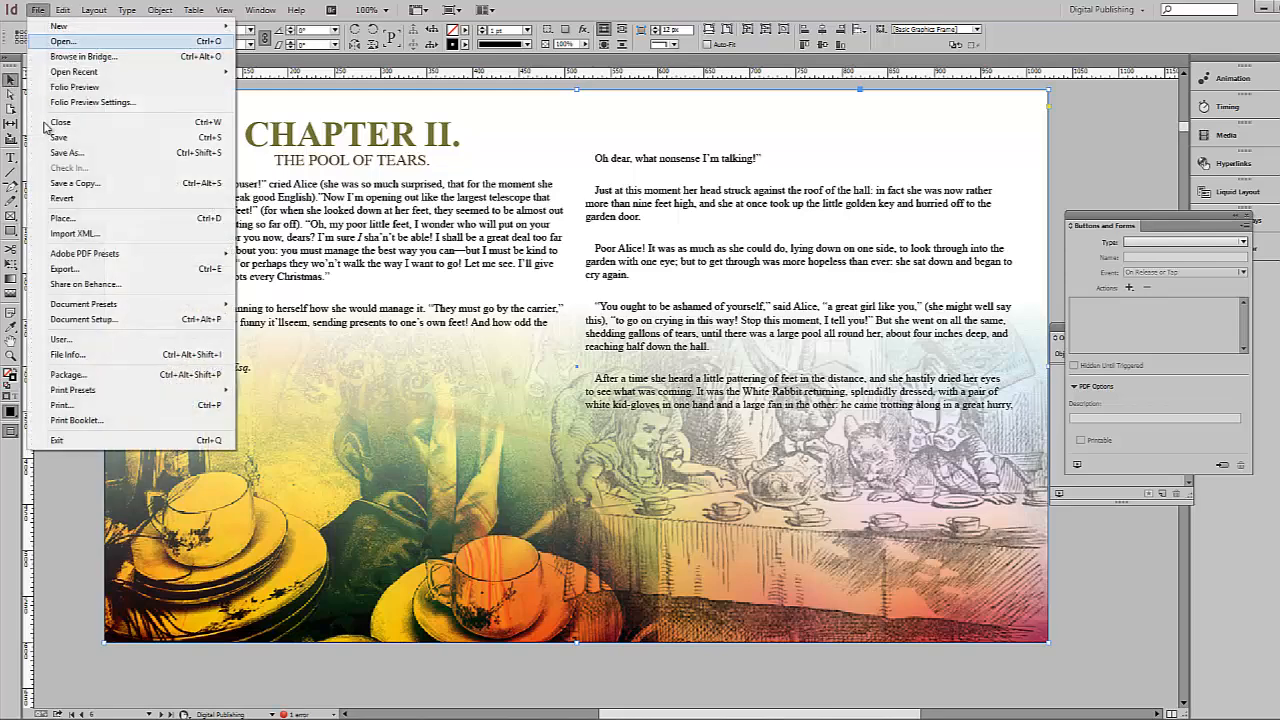
click(70, 218)
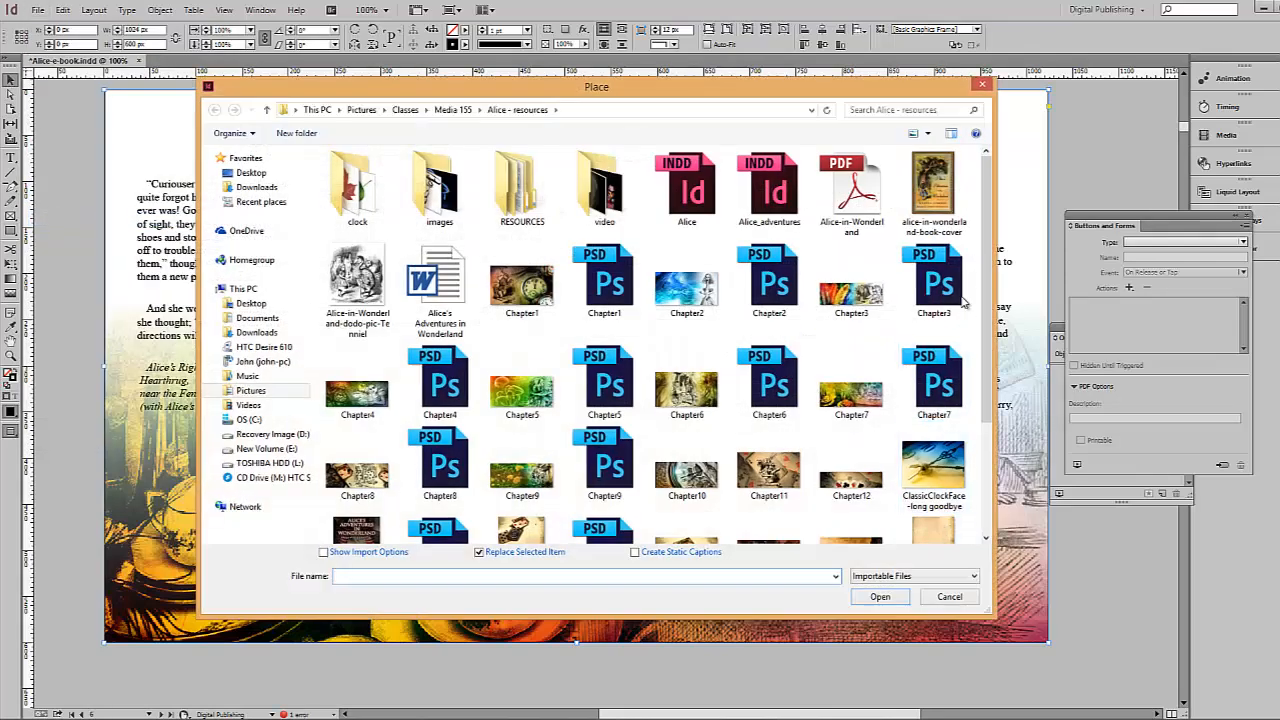
scroll(990, 320, down, 1)
scroll(990, 320, down, 2)
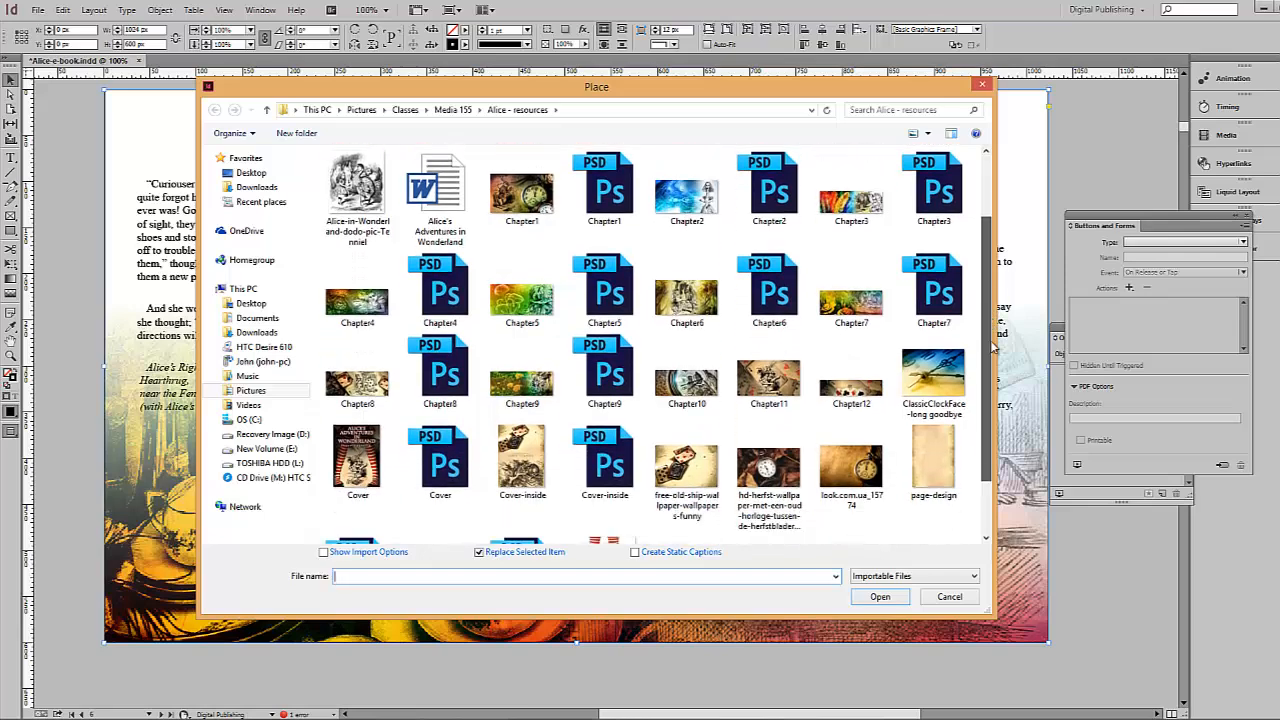
double_click(851, 270)
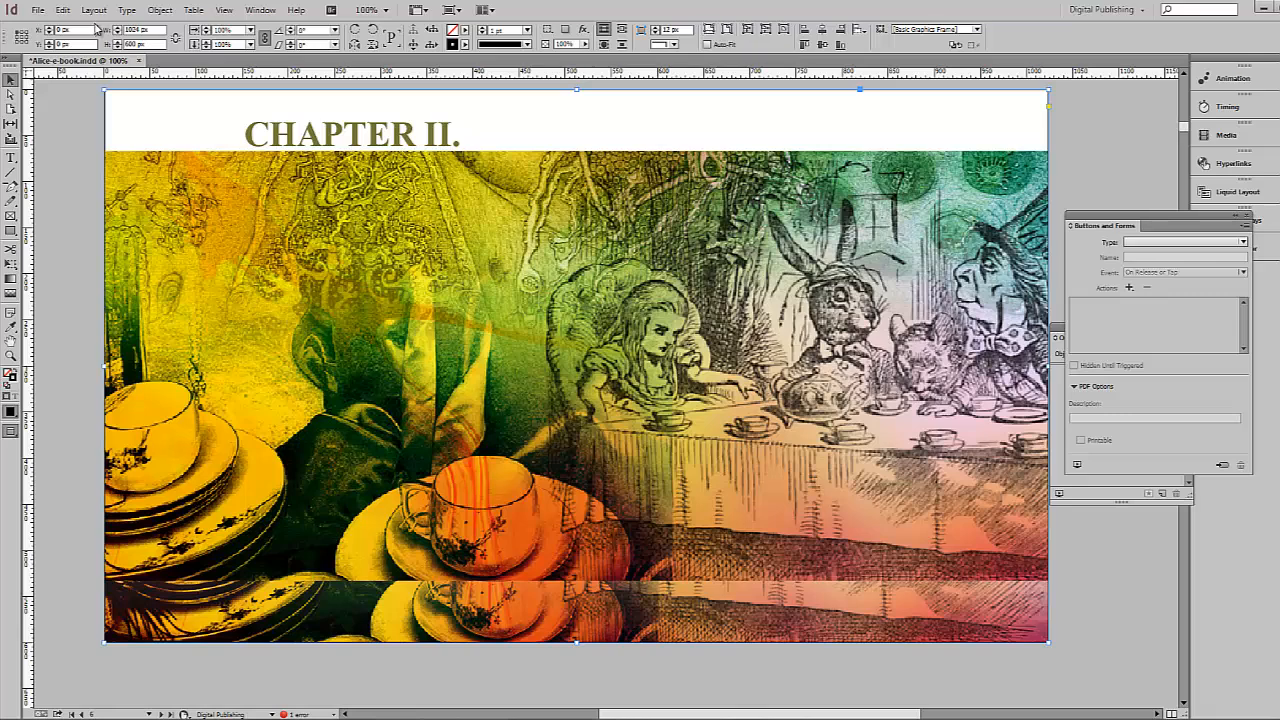
- Fit the placed Chapter7 image so that it fills the full-page frame proportionally
click(160, 10)
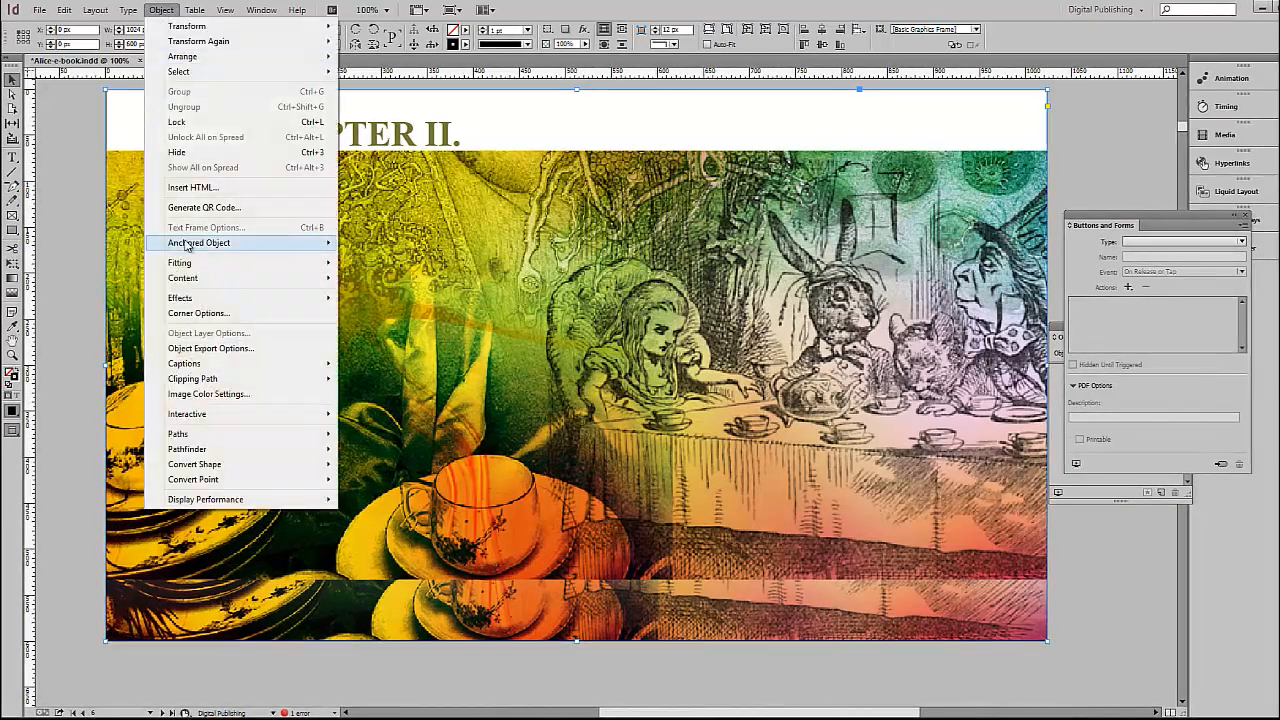
mouse_move(335, 263)
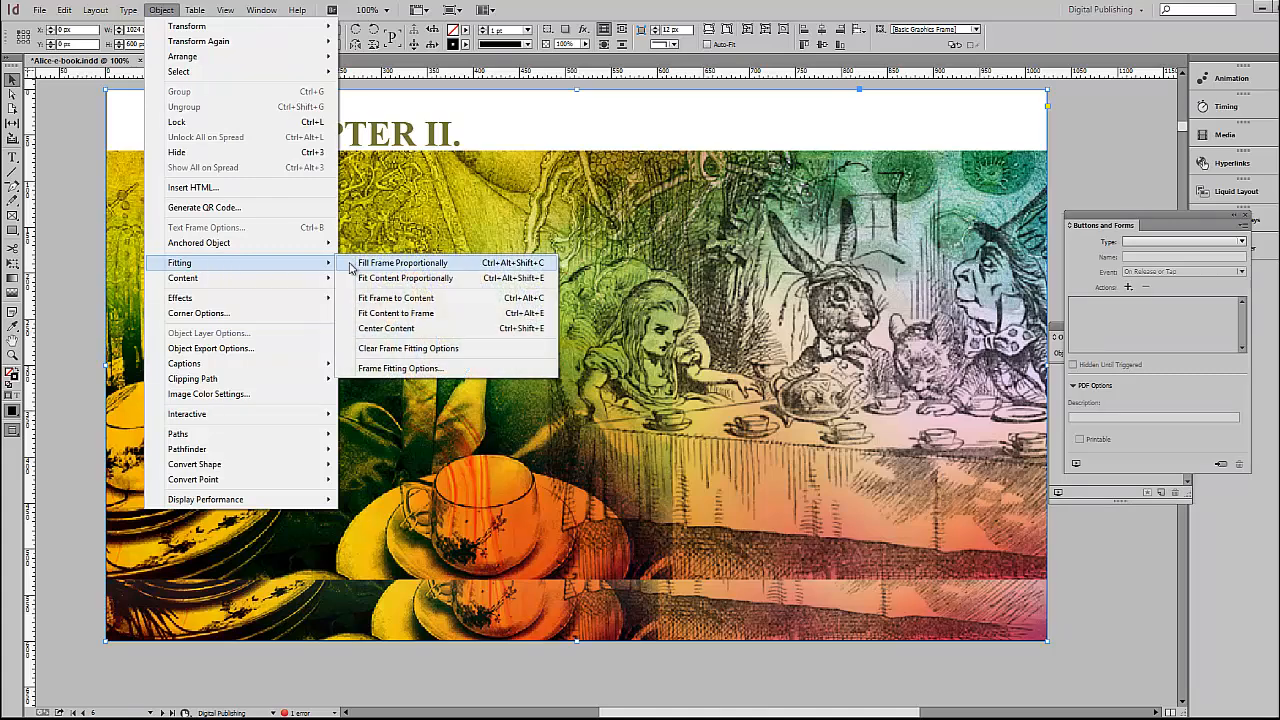
click(405, 263)
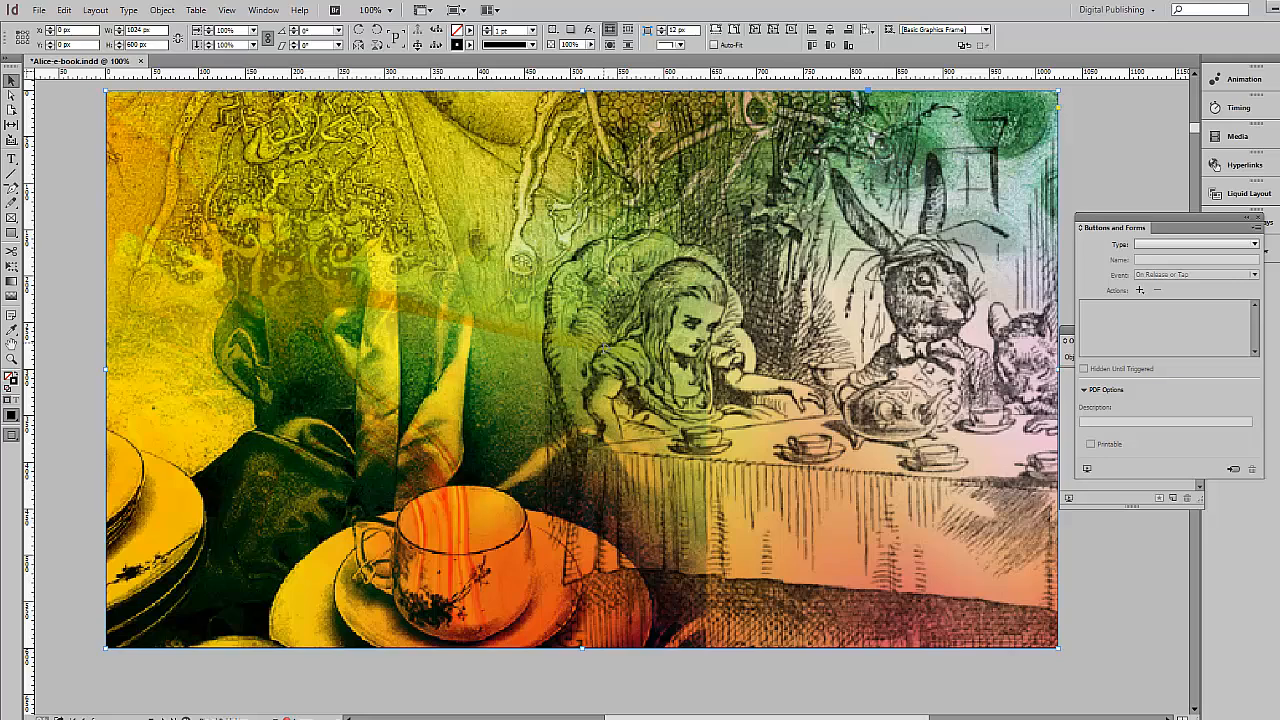
- Shift the picture leftward inside its frame to about X -461 px, bringing the Mad Hatter into the visible area
click(603, 342)
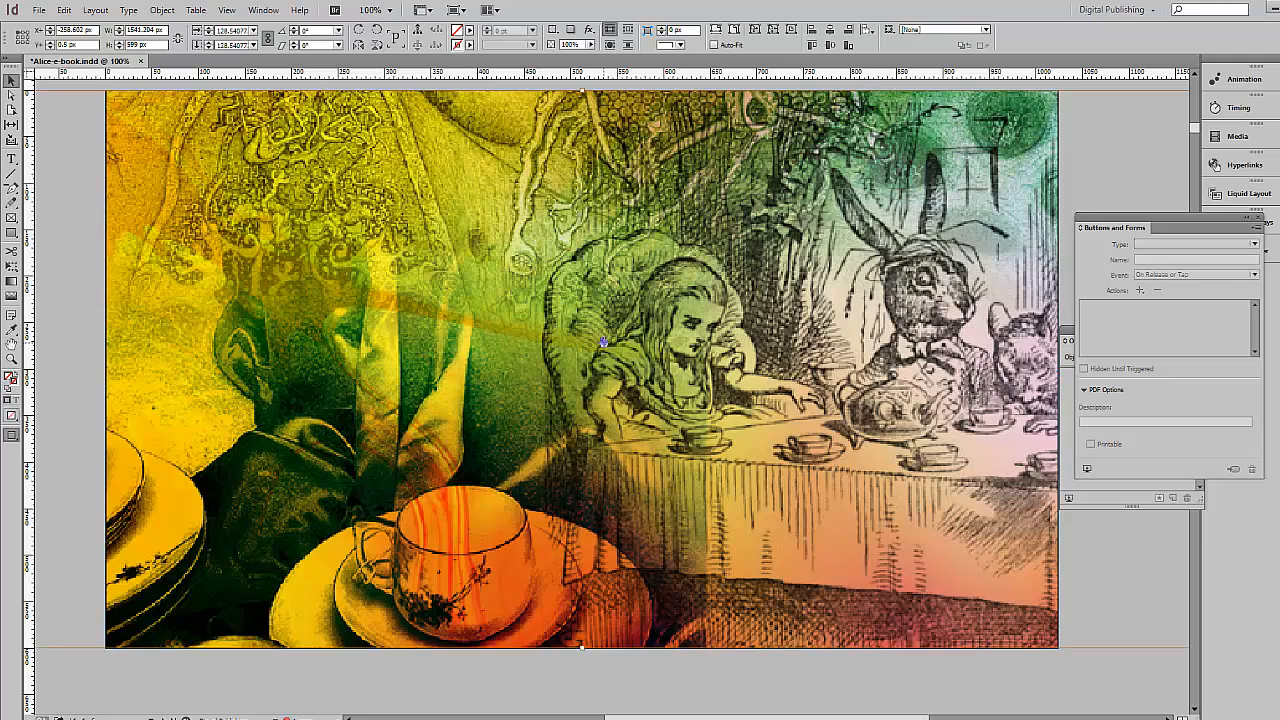
drag(603, 342, 455, 347)
click(8, 233)
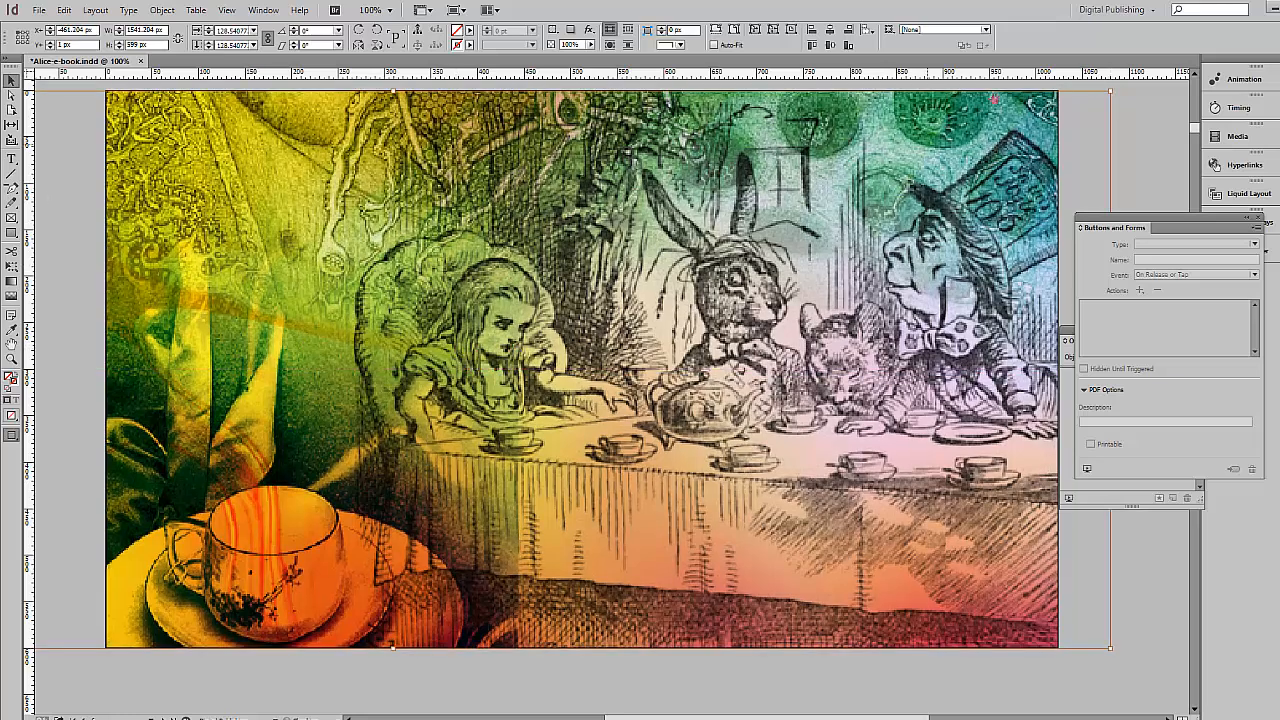
click(1155, 105)
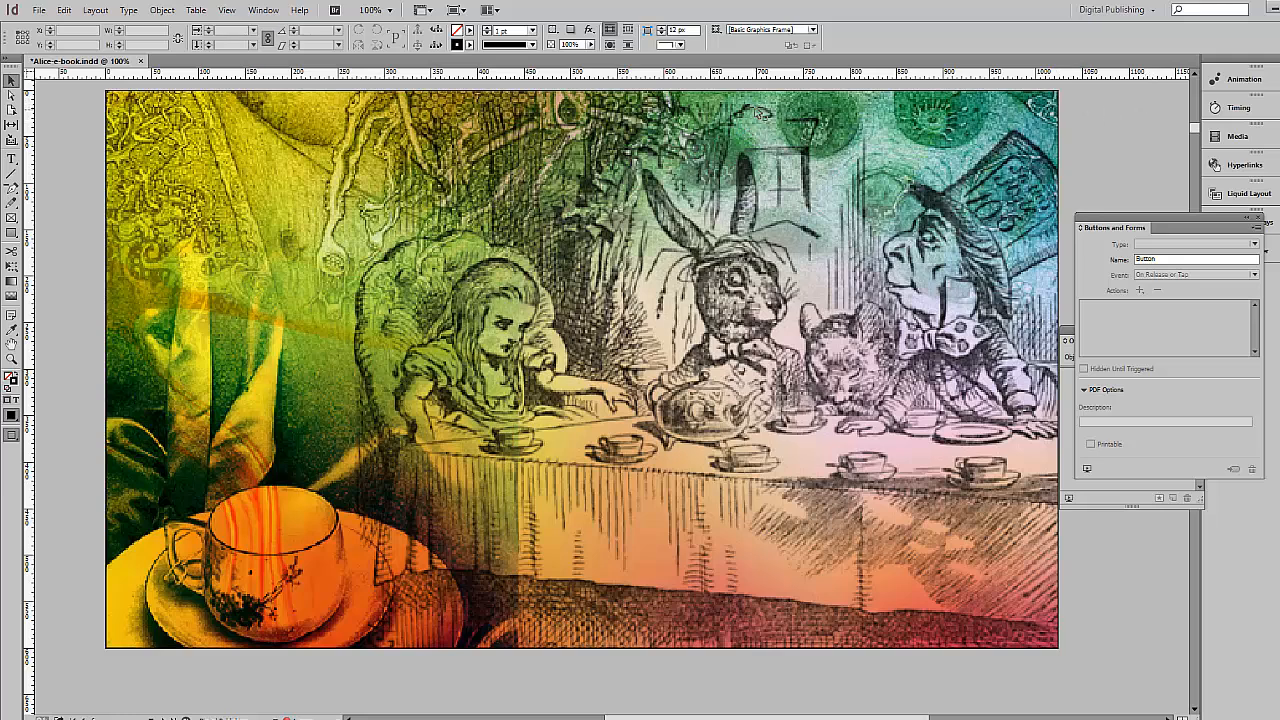
- Move the full-page image aside to X -221 px, Y 203 px and select the feathered image beneath it
drag(760, 118, 635, 309)
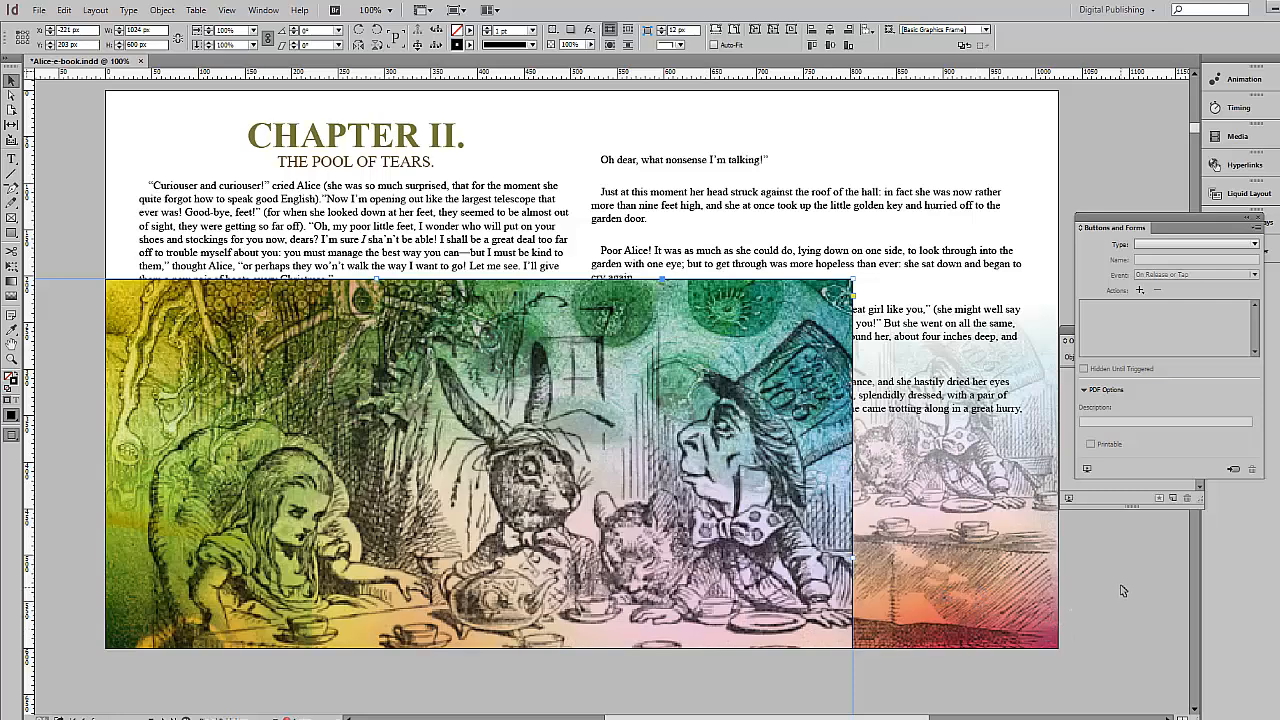
click(1017, 622)
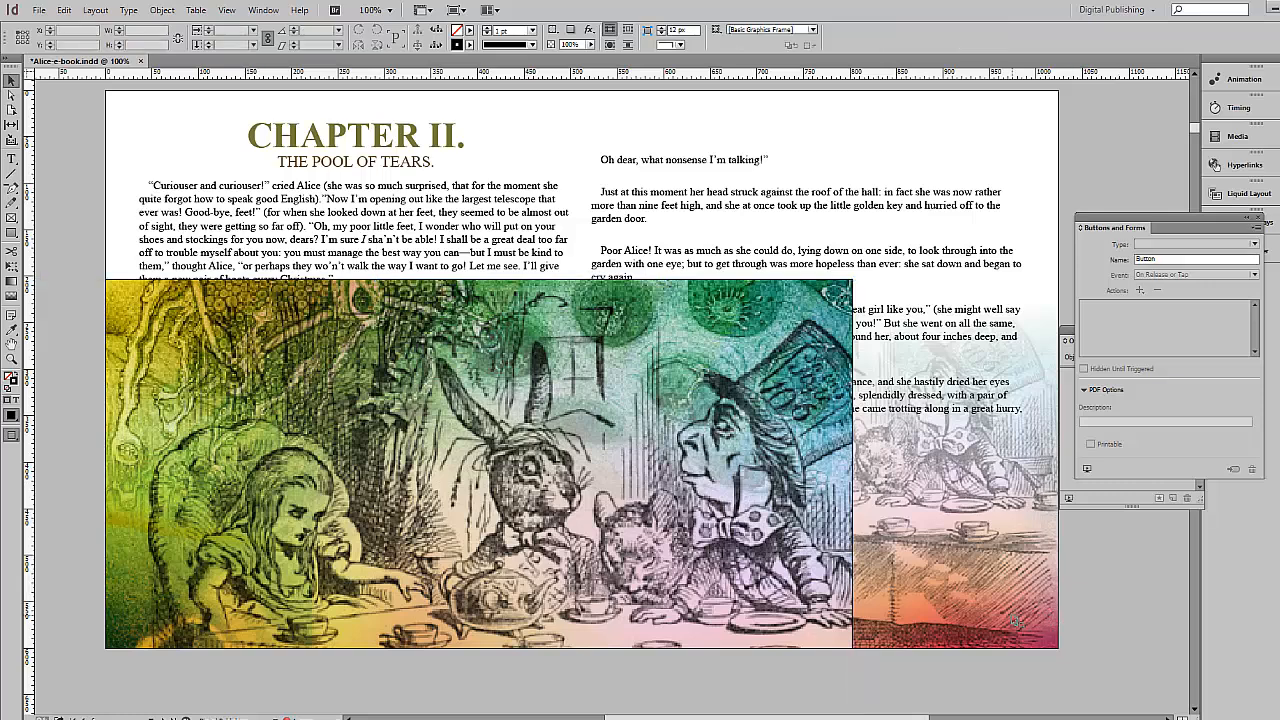
click(920, 547)
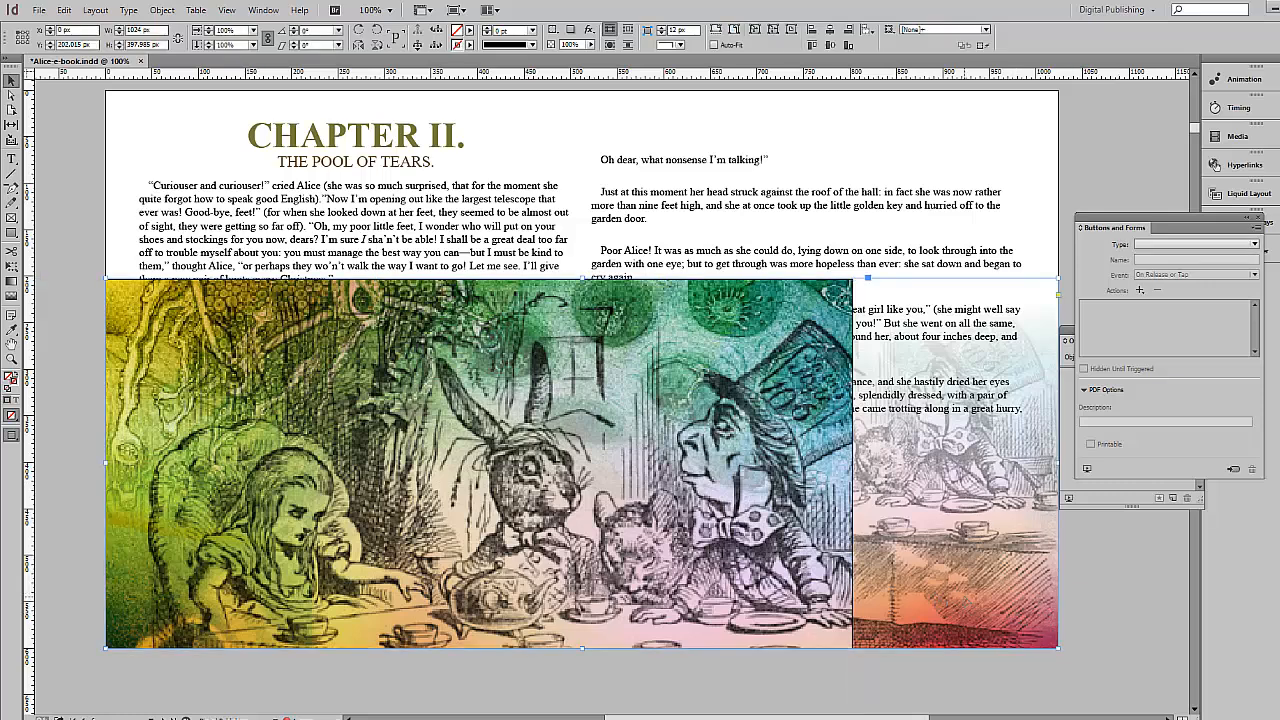
- Convert the feathered tea-party image to a button named "fad tea party"
drag(1148, 220, 573, 137)
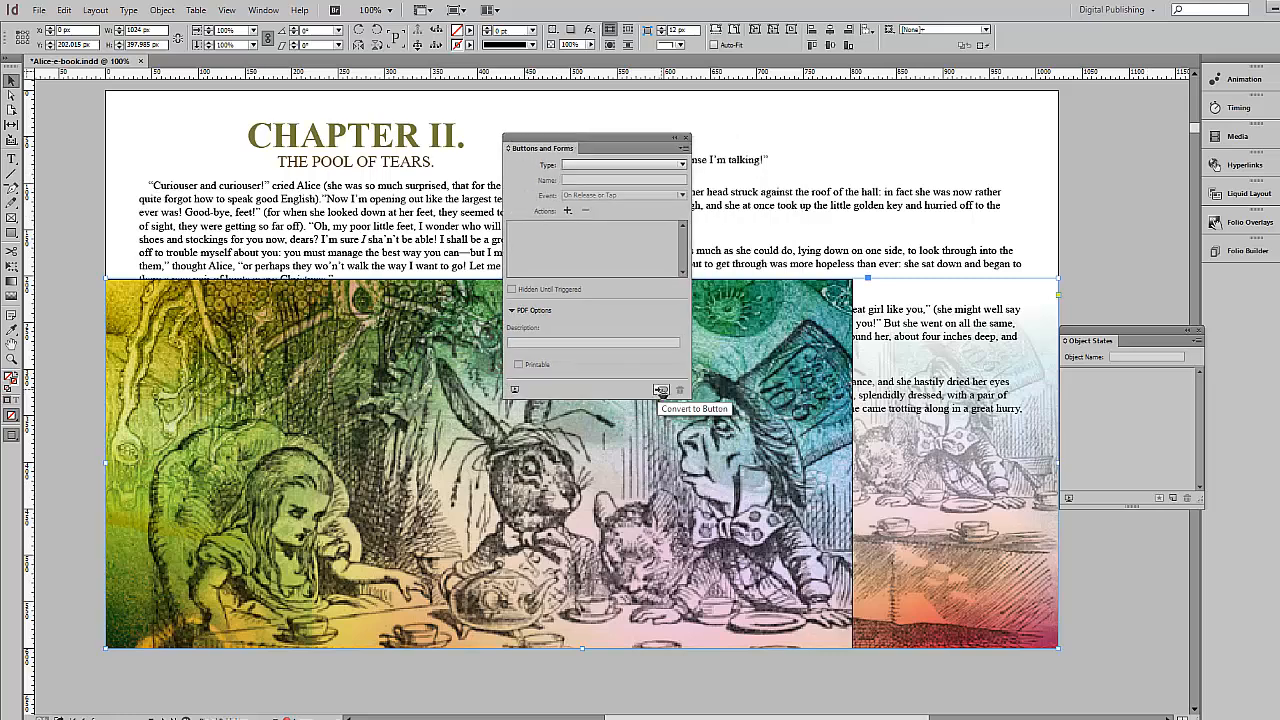
click(661, 391)
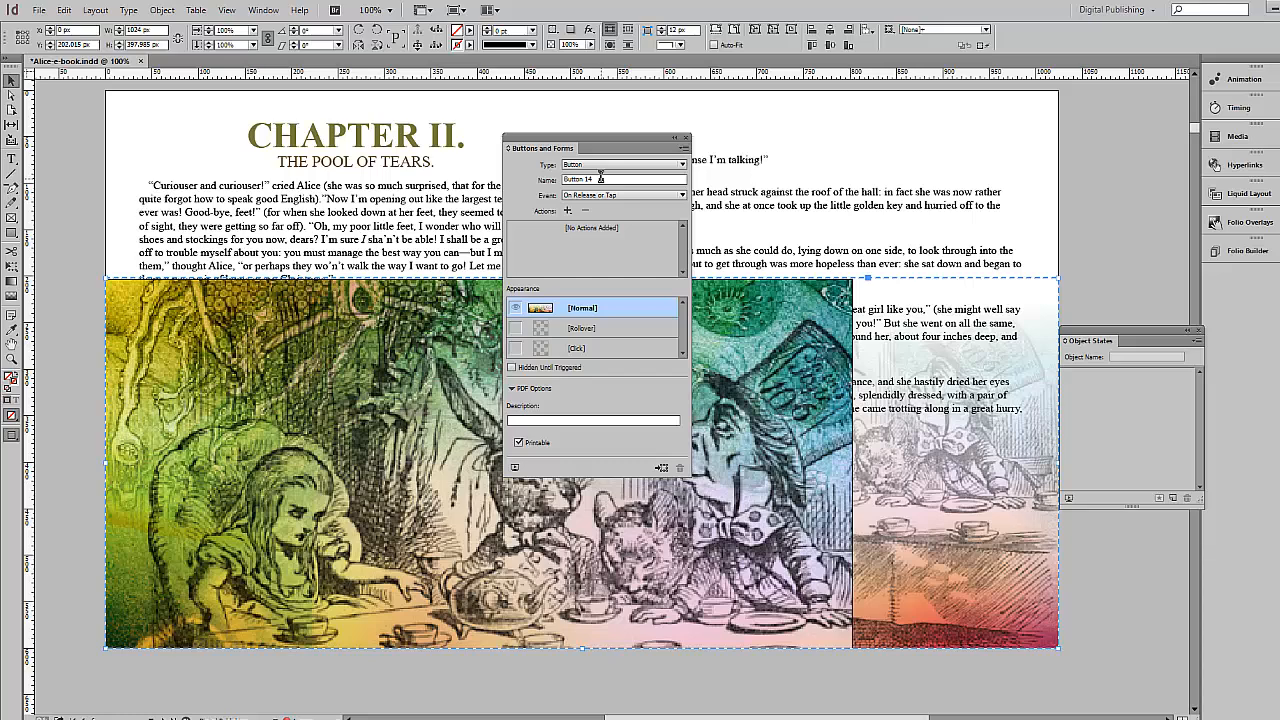
drag(600, 177, 546, 170)
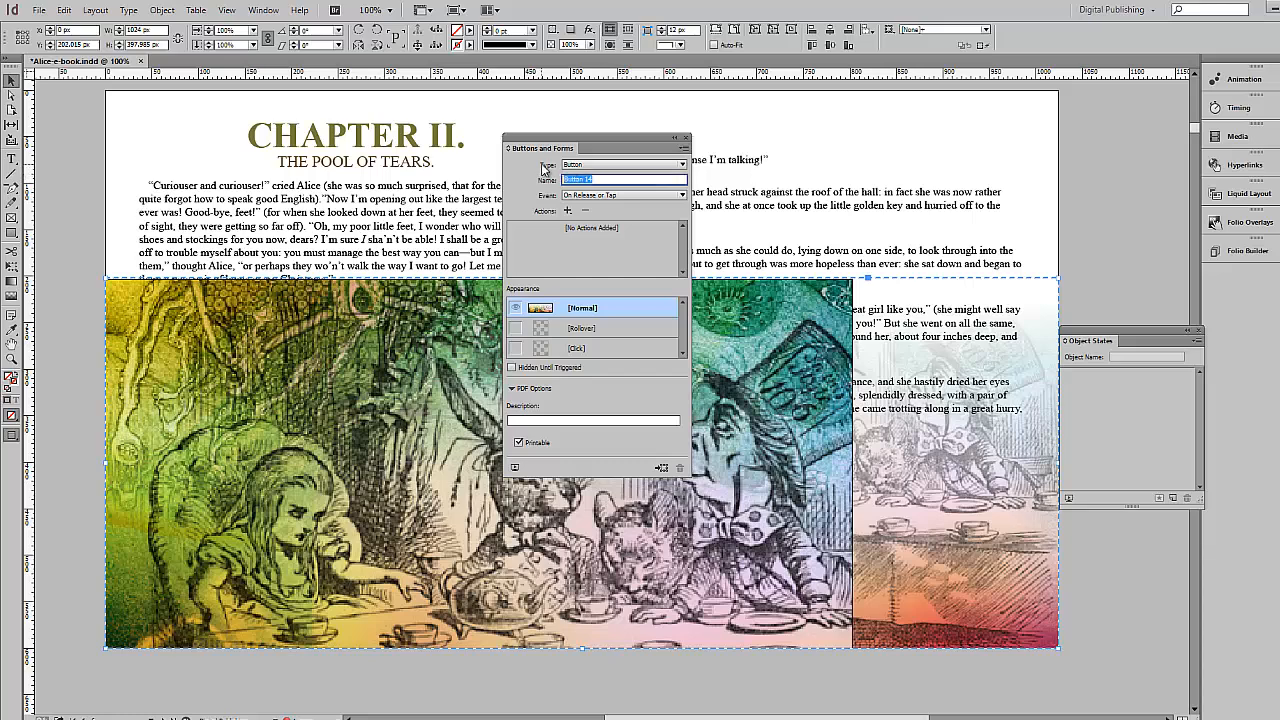
text(fad tea party)
- Convert the full-page image to a button named "tea party" and make it hidden until triggered
click(838, 292)
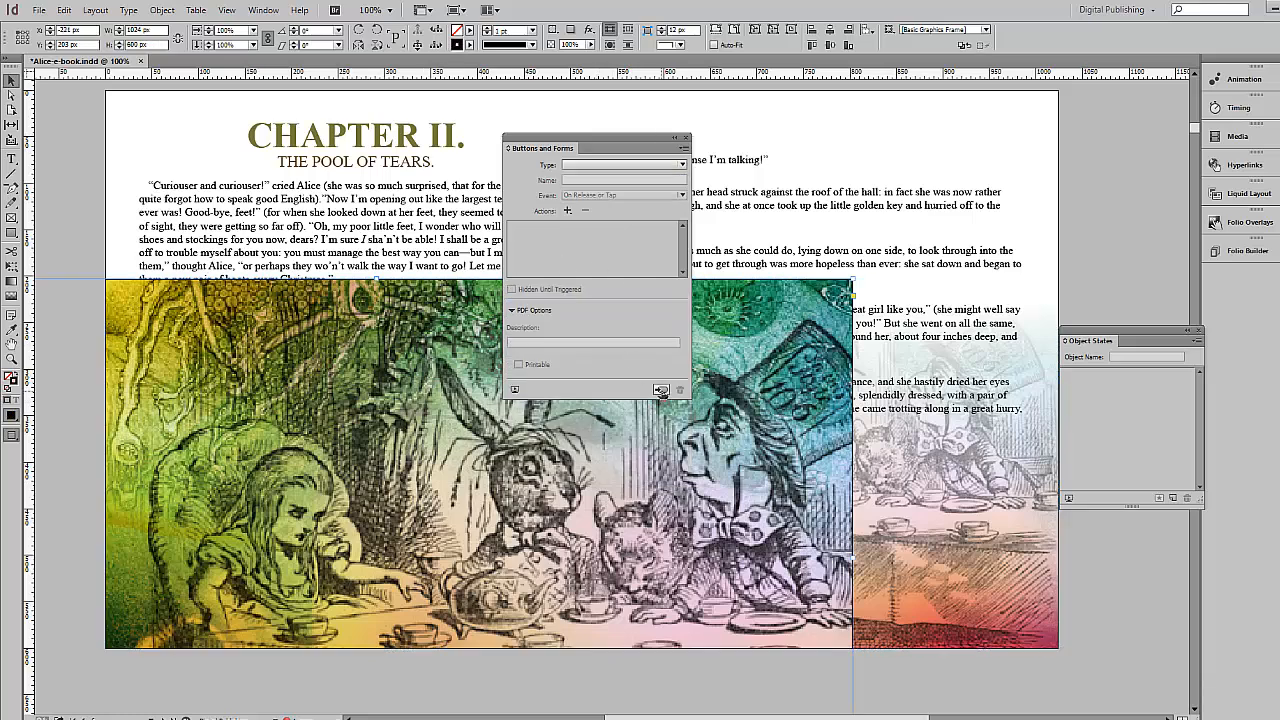
click(661, 390)
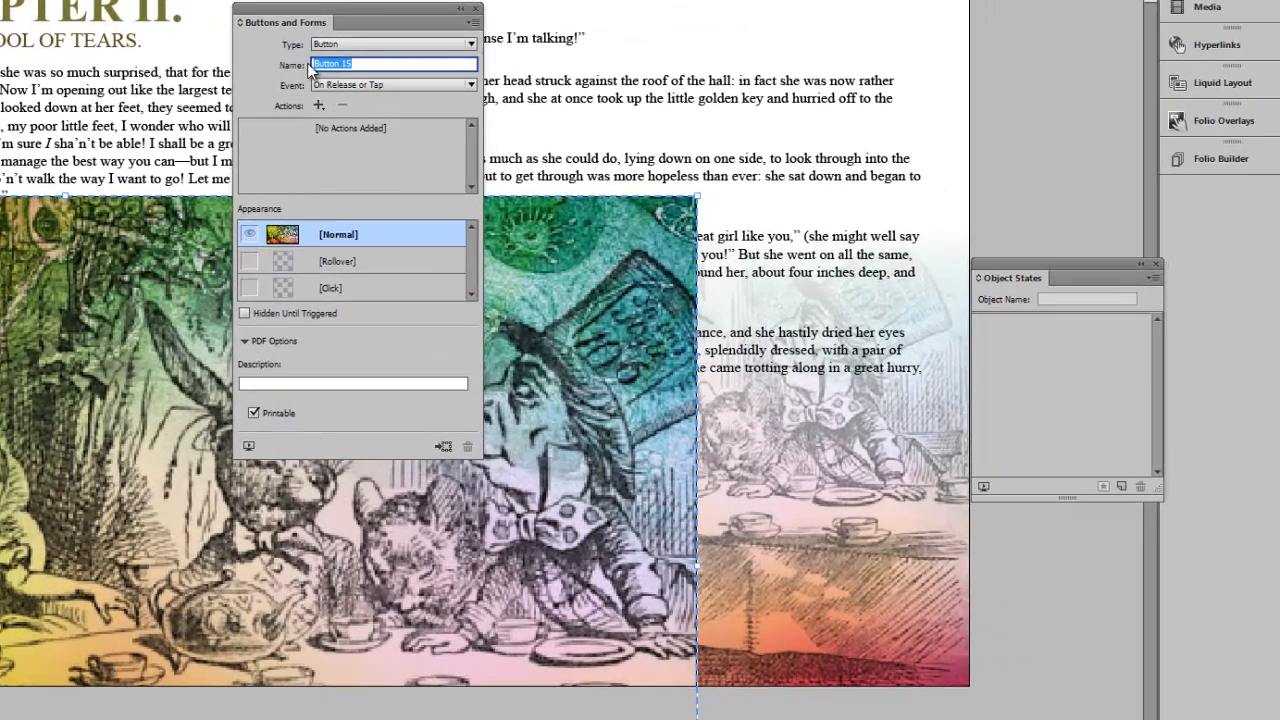
text(tea party)
click(245, 314)
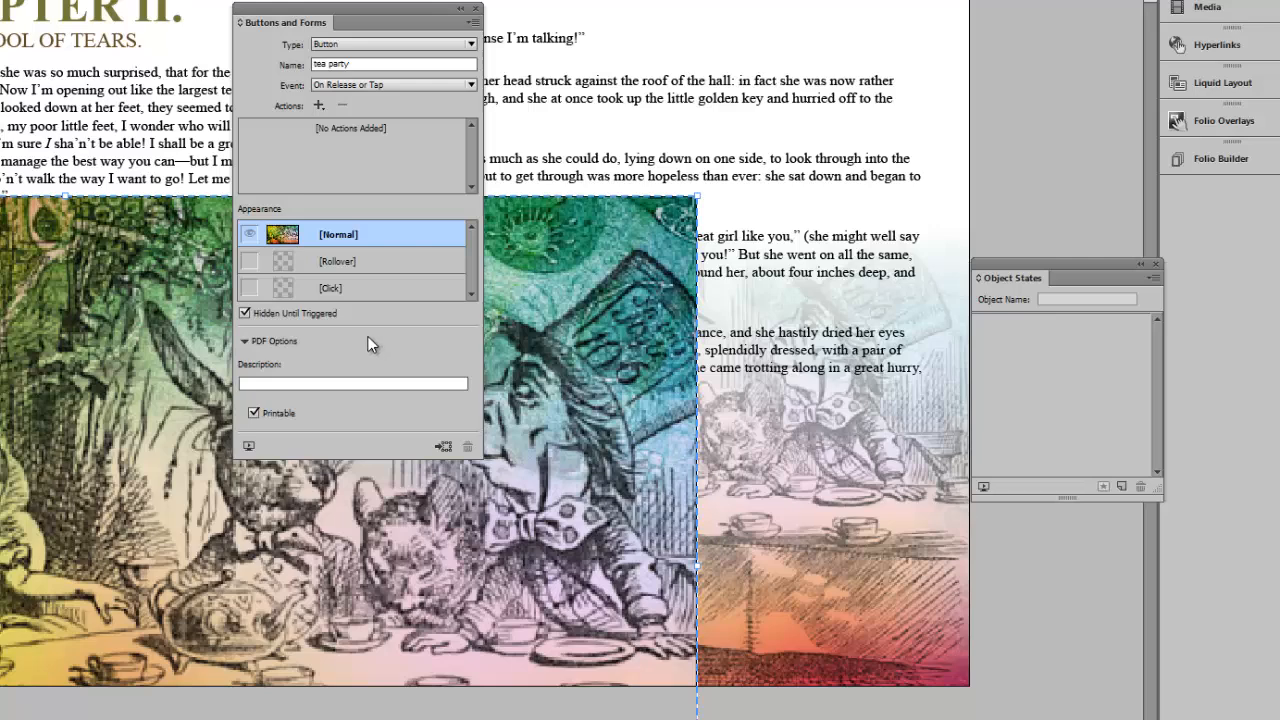
- Give the "fad tea party" button a Show/Hide Buttons and Forms action on release or tap that shows "tea party"
click(1047, 680)
click(963, 662)
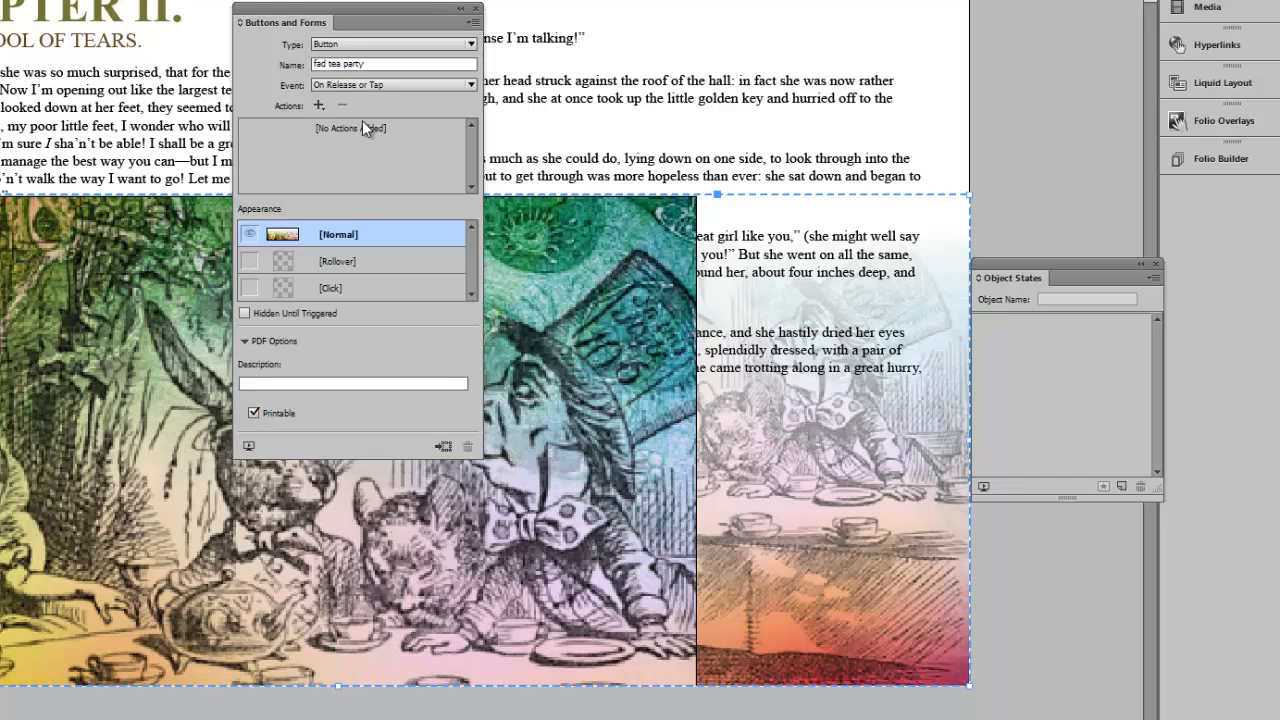
click(319, 106)
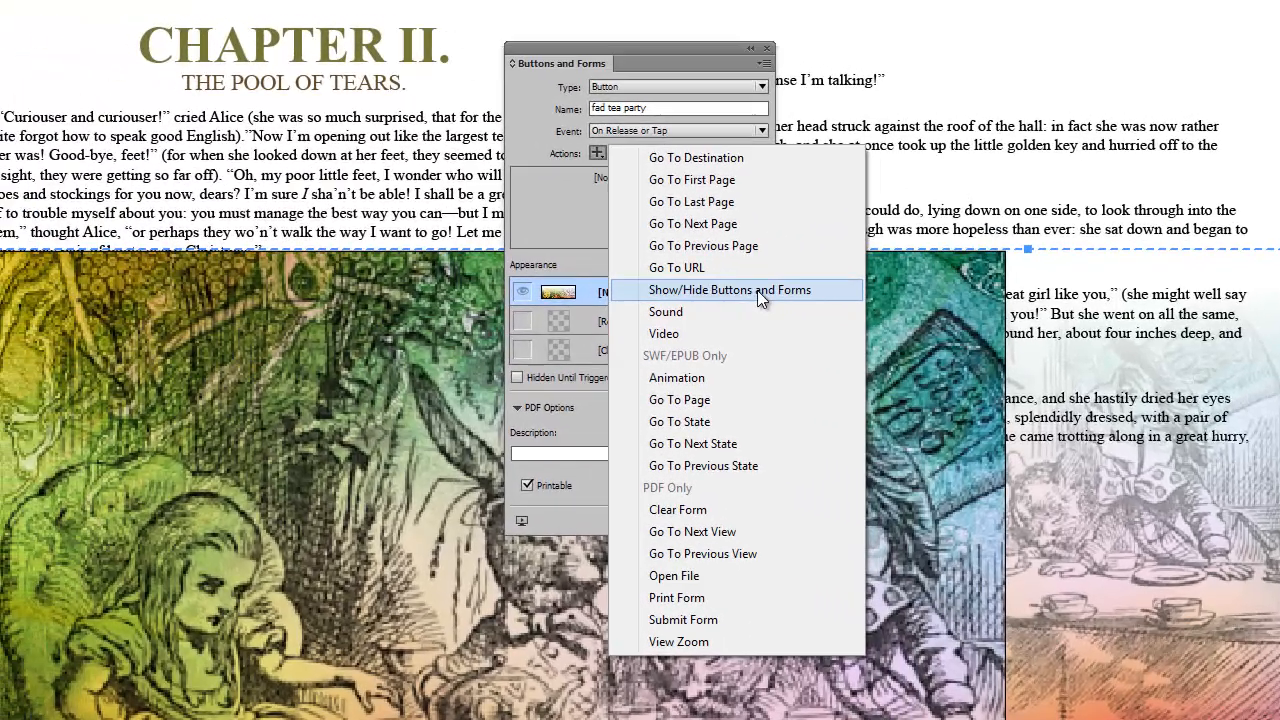
click(697, 280)
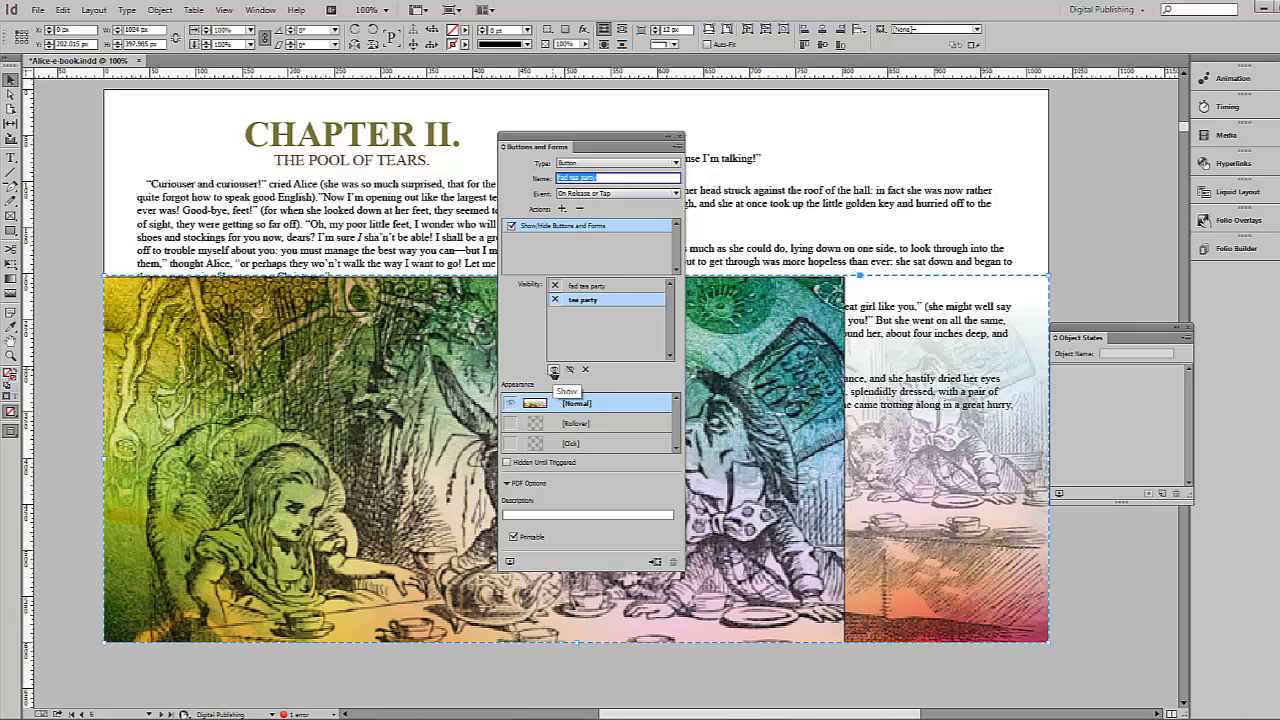
click(581, 385)
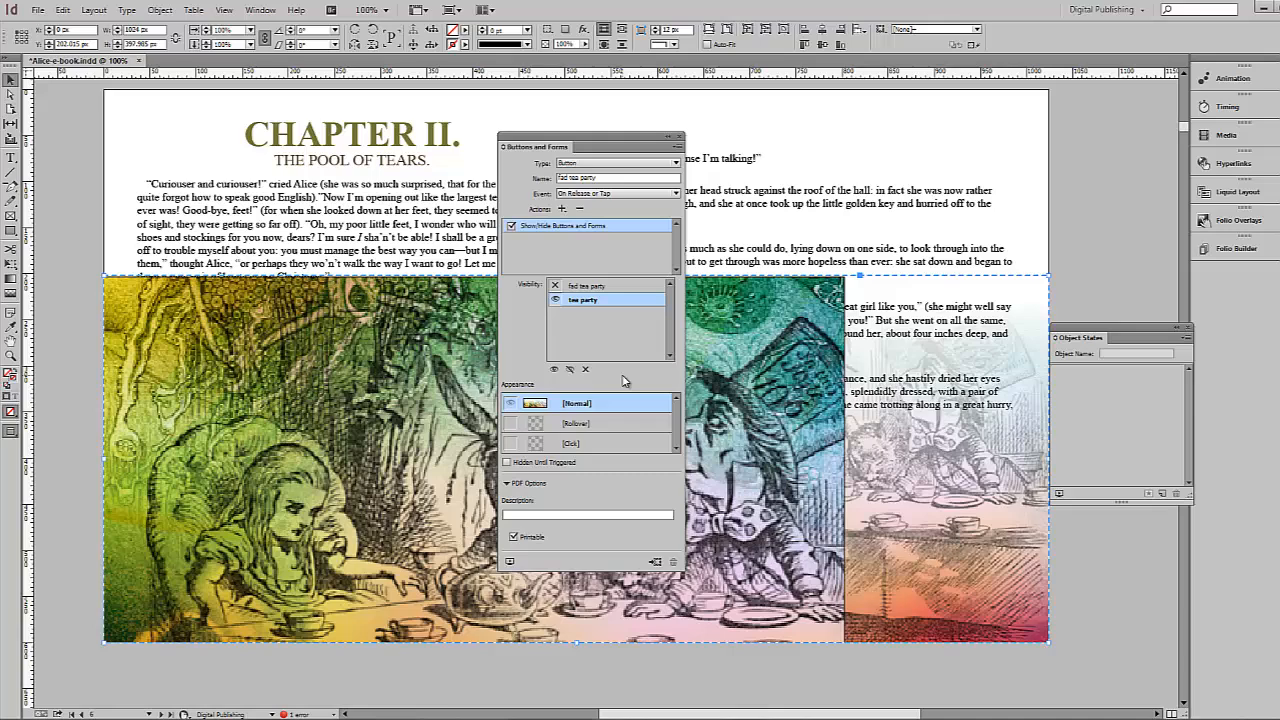
- Give the "tea party" button a Show/Hide Buttons and Forms action that hides itself, and move it back to X 0, Y 0
click(1120, 572)
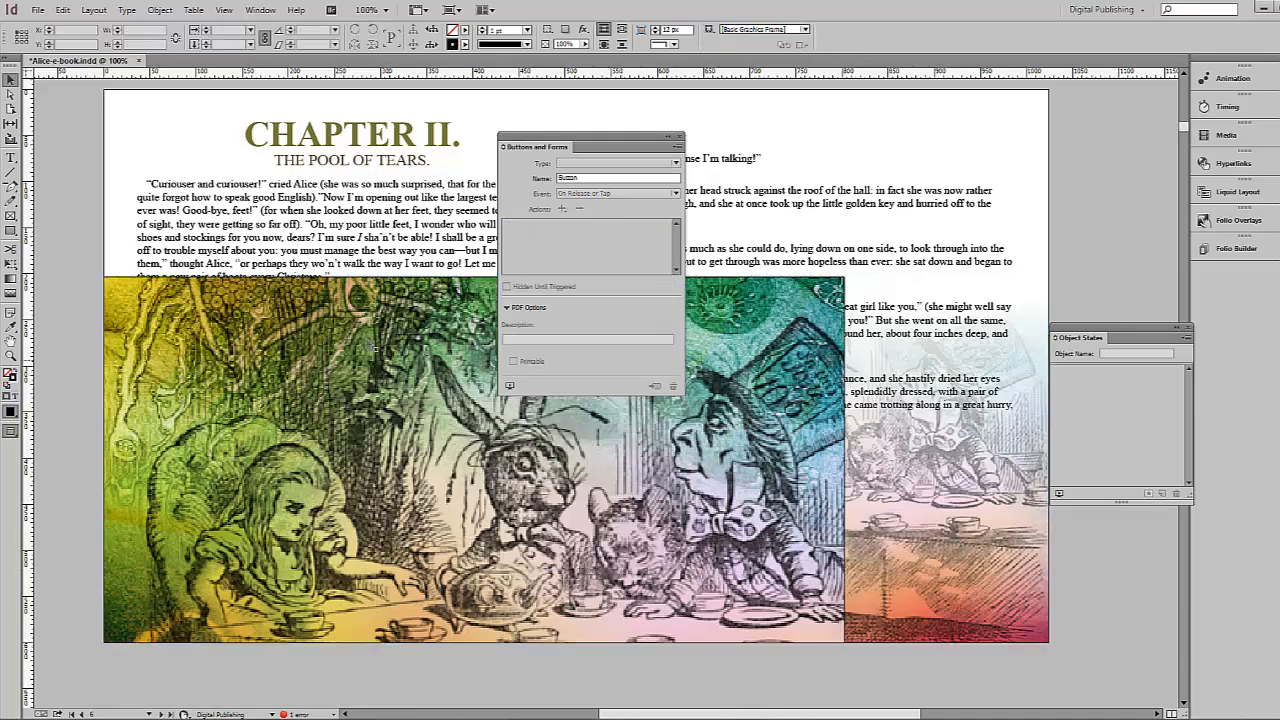
click(369, 305)
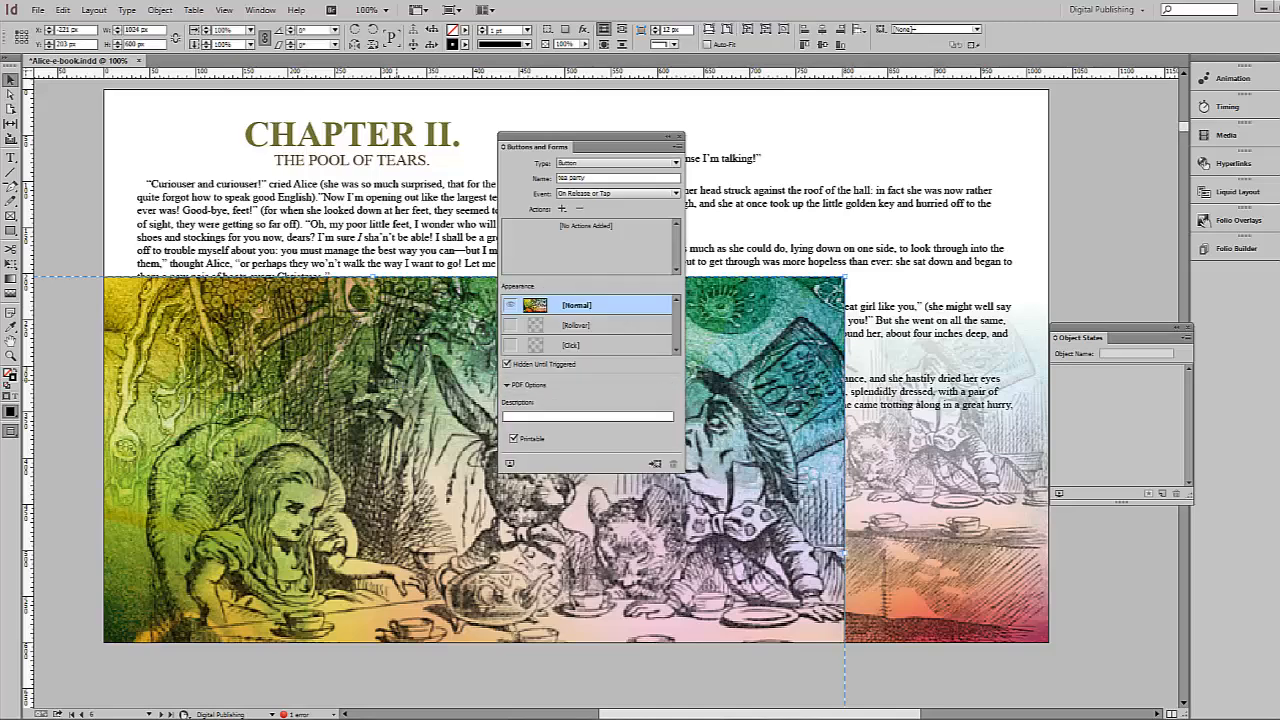
click(563, 210)
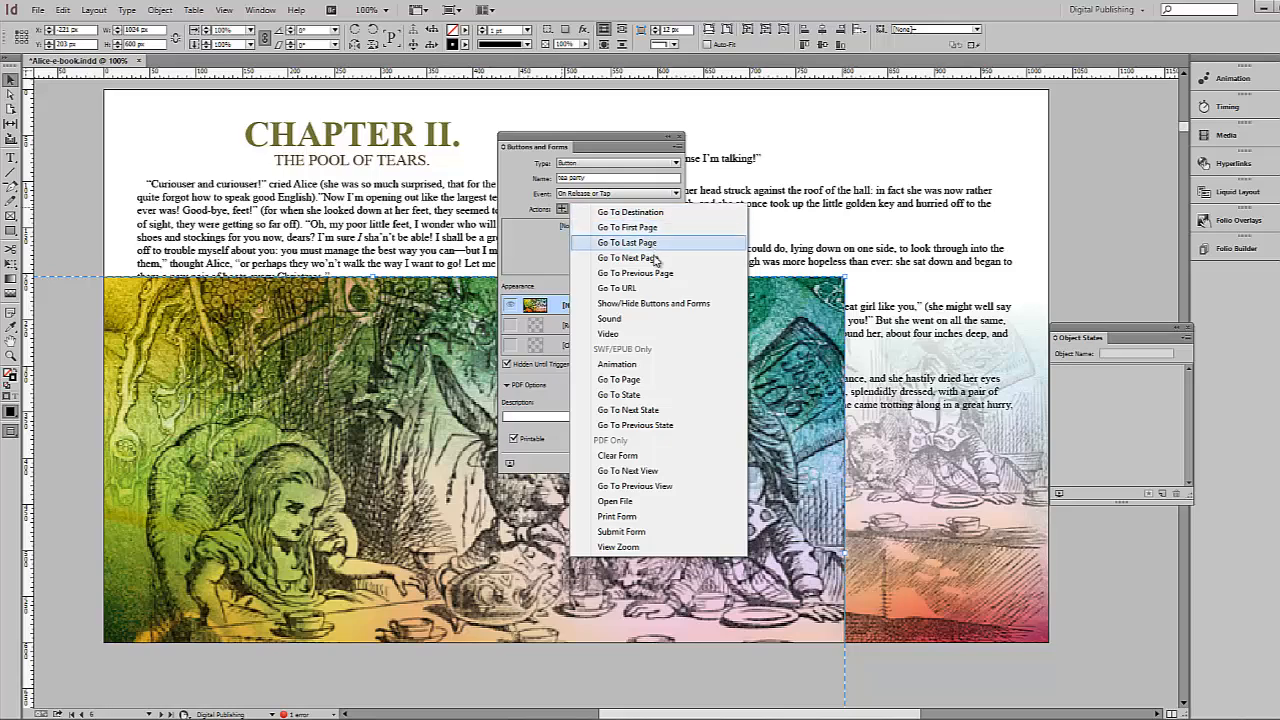
click(650, 306)
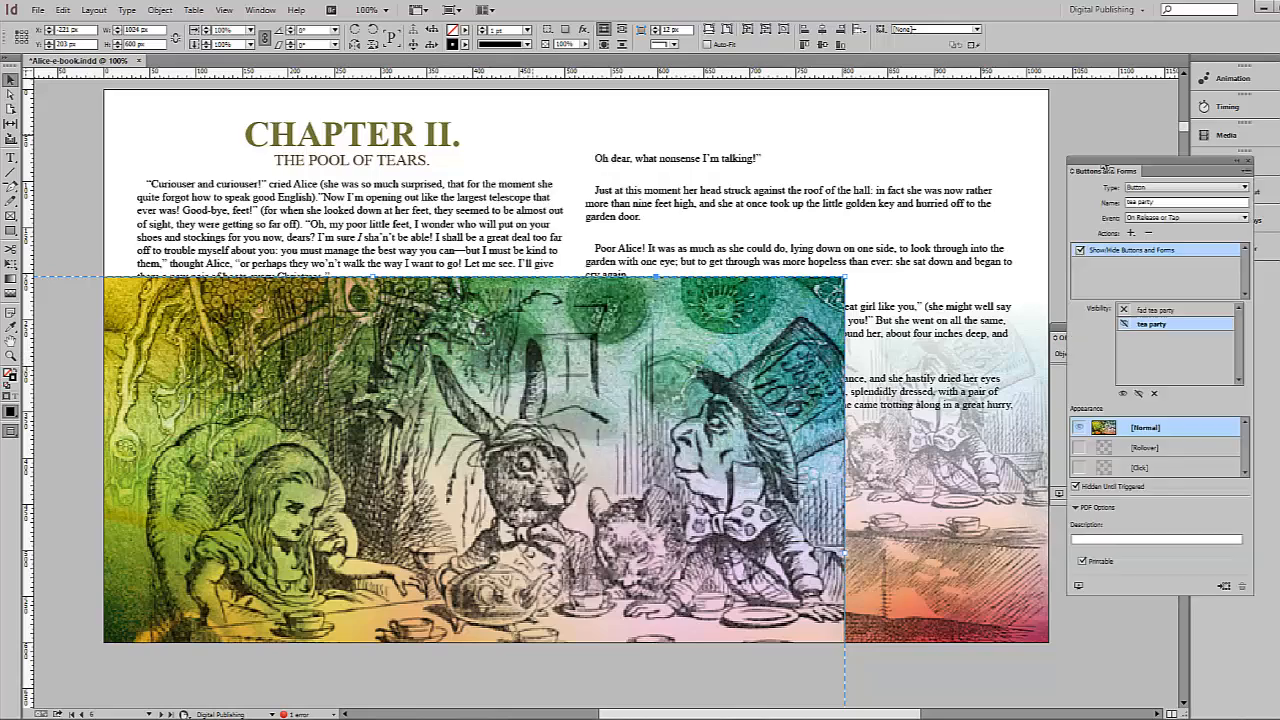
drag(820, 327, 1018, 146)
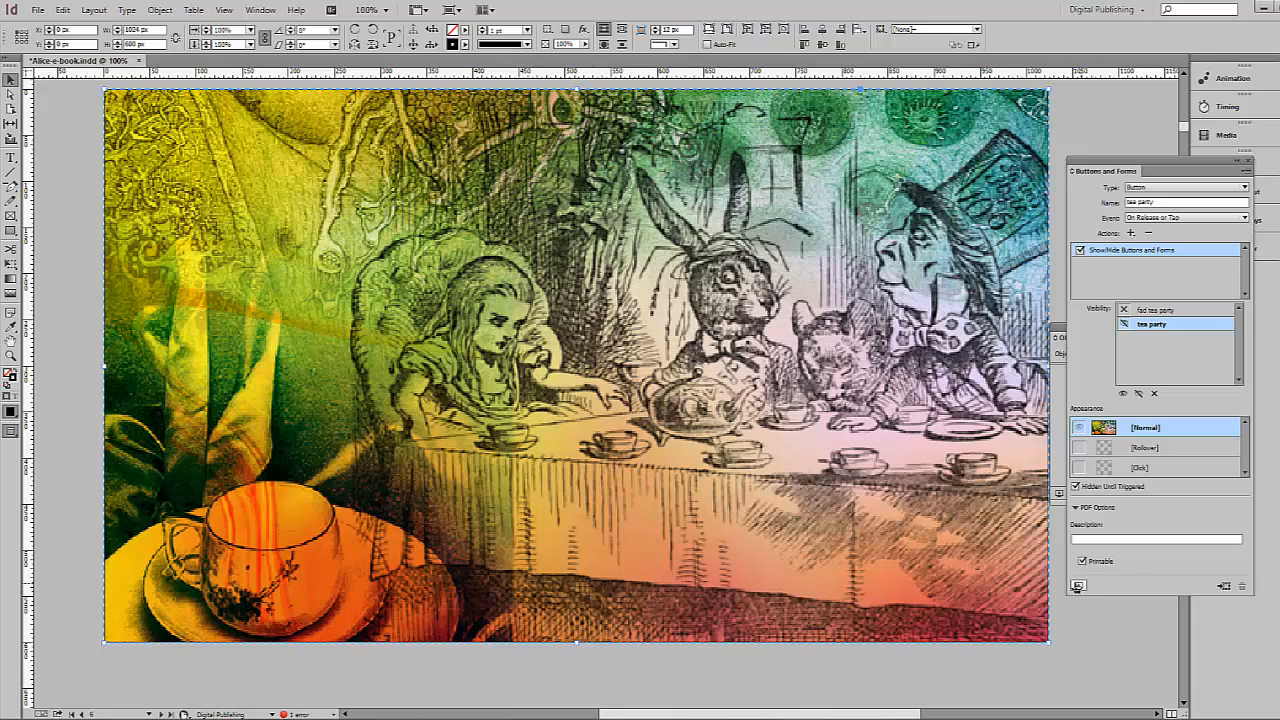
- Preview the Chapter II page and test showing and hiding the full-page tea-party image
click(1077, 586)
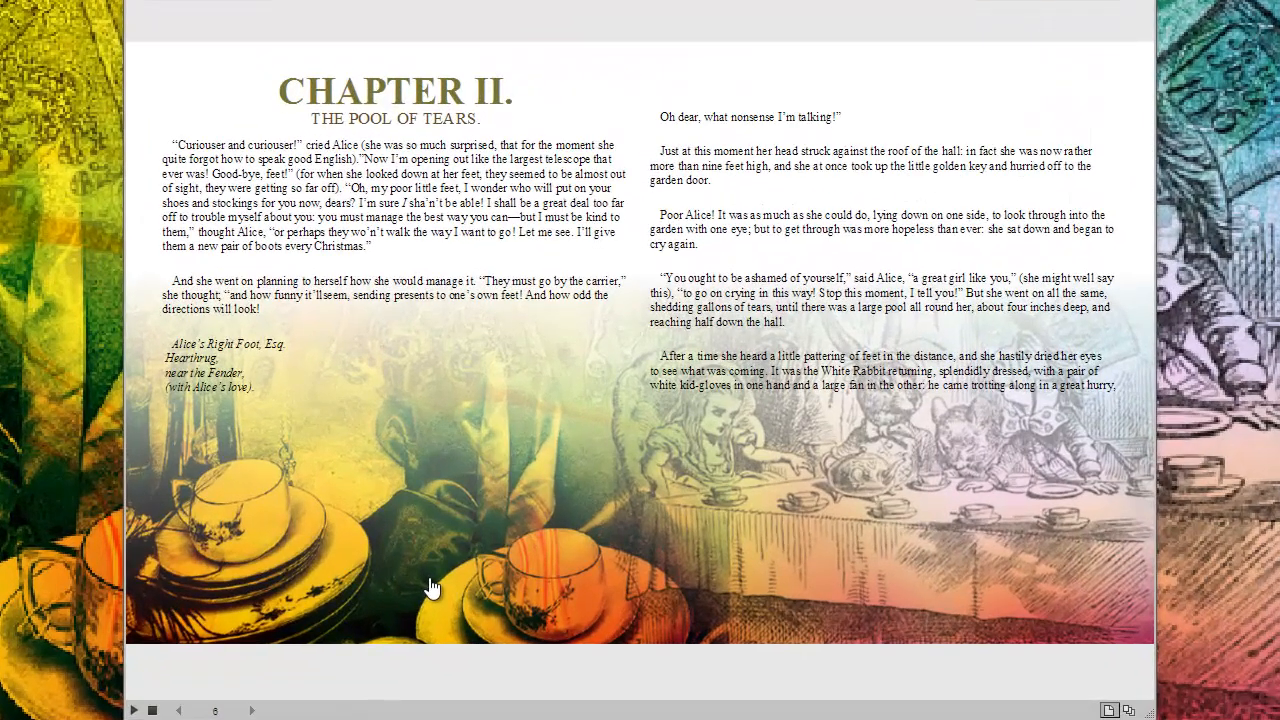
click(443, 543)
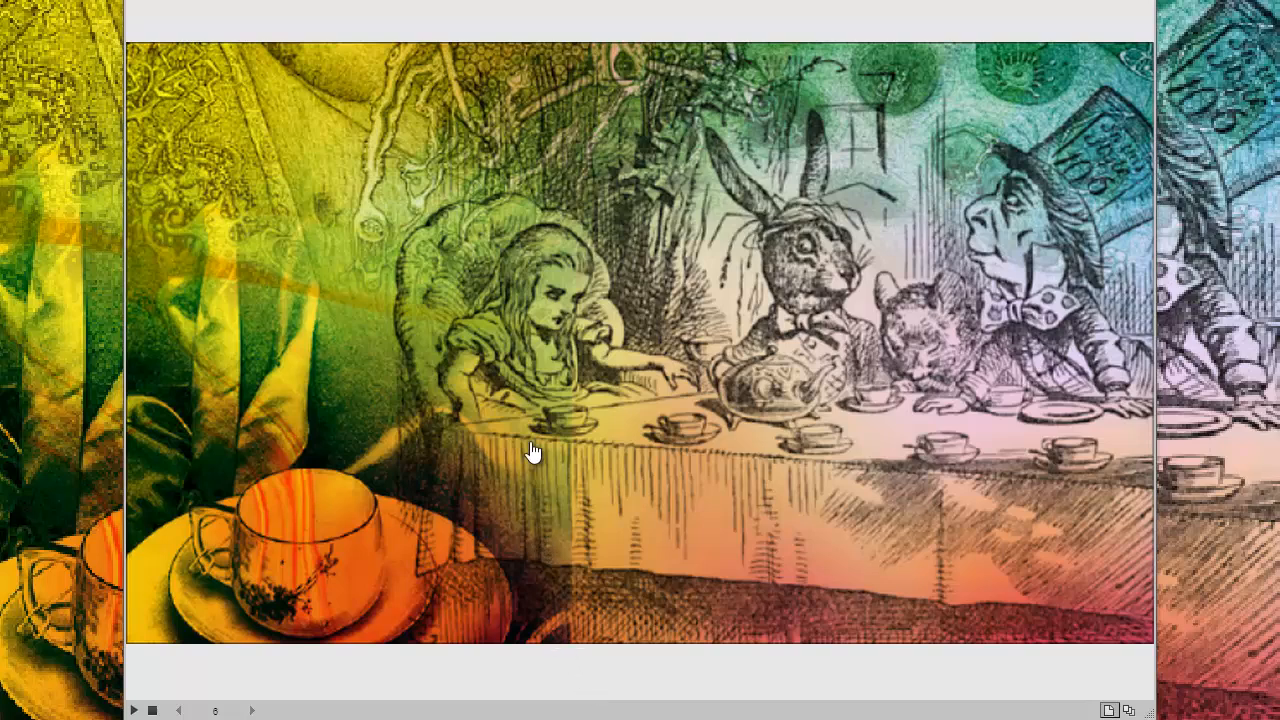
click(528, 294)
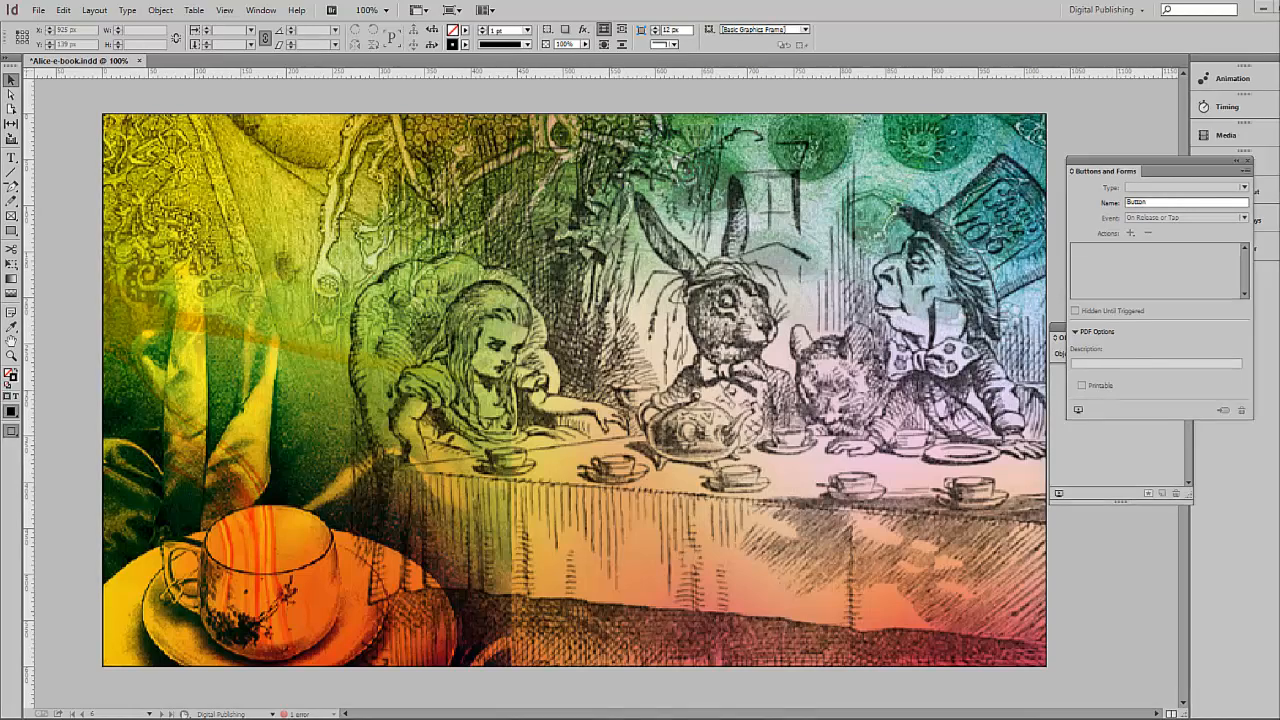
click(1118, 587)
- Narrow the two-column text frame on page 7 to about 490 px wide, freeing the other half of the page
scroll(1118, 587, down, 10)
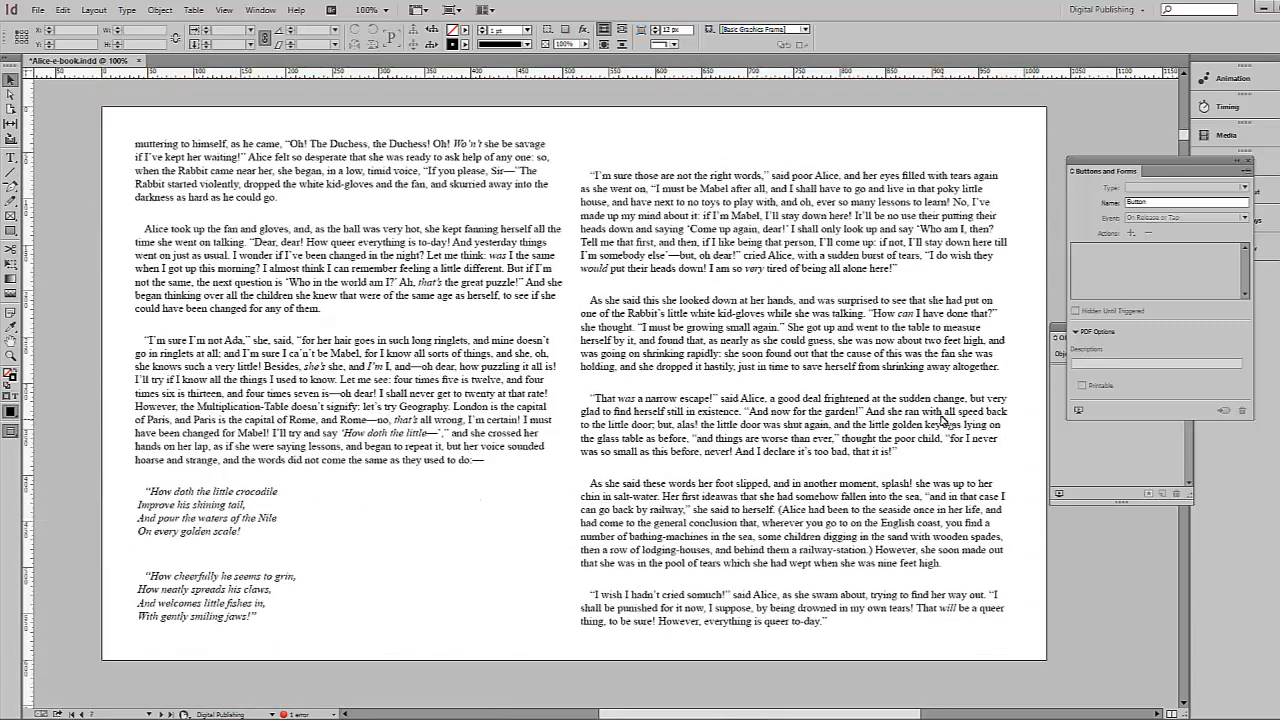
click(1008, 385)
drag(1008, 381, 734, 357)
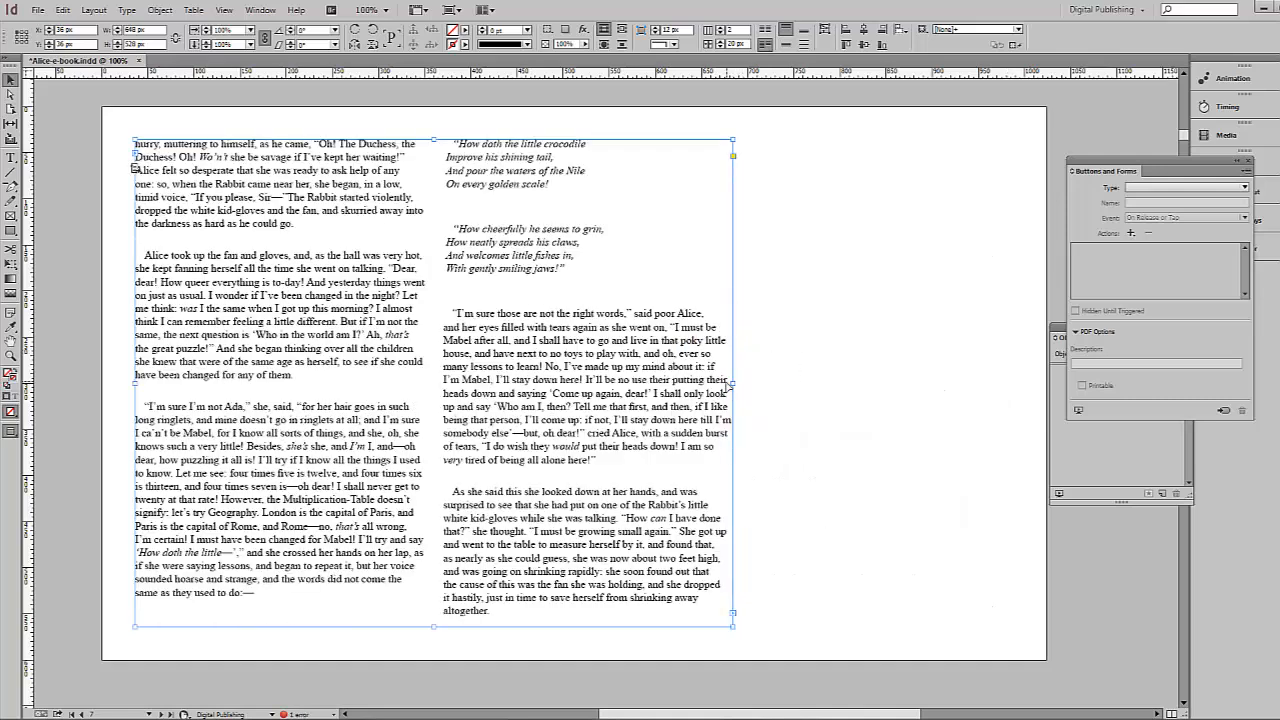
drag(733, 382, 587, 382)
- Set the narrowed text frame on page 7 to a single column
click(160, 10)
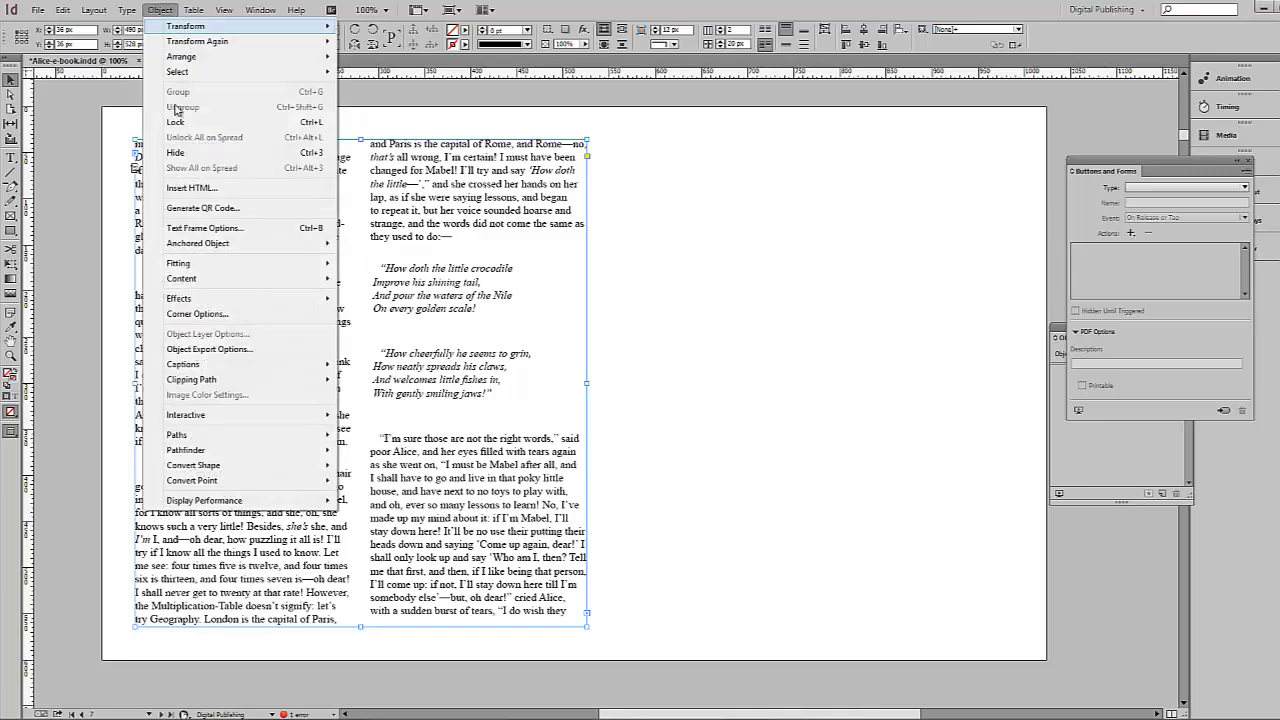
click(205, 229)
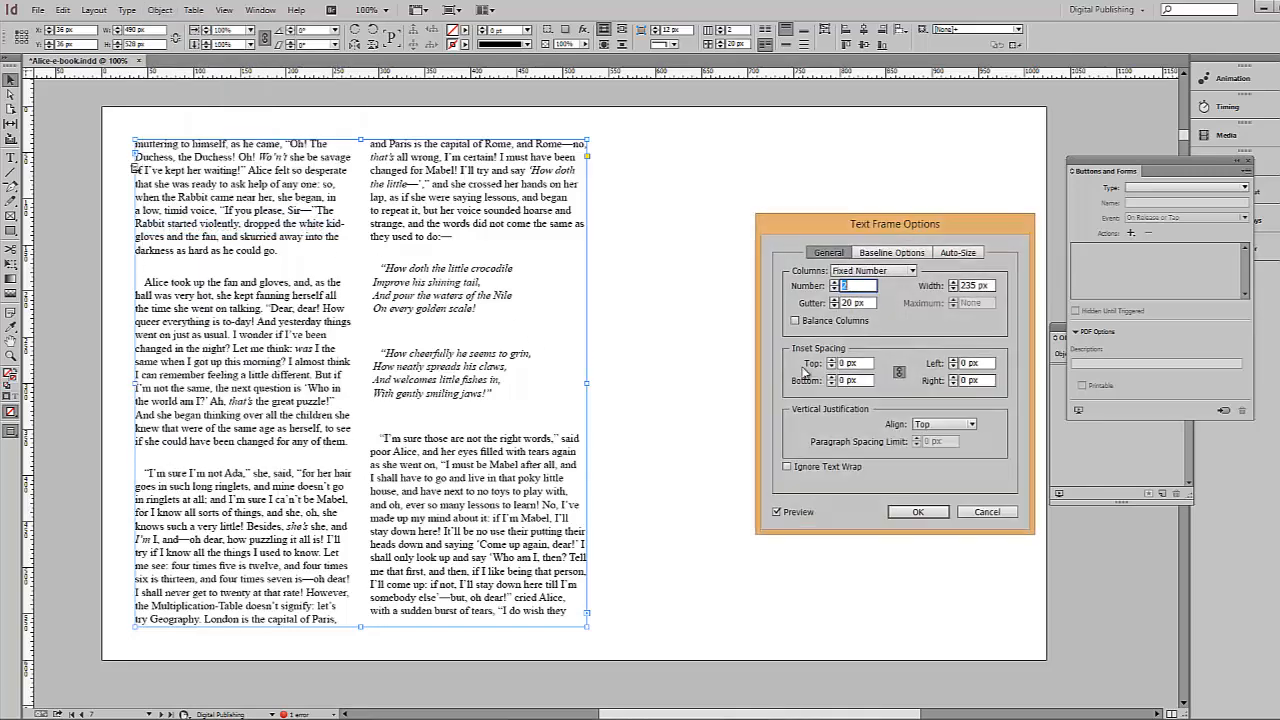
click(833, 289)
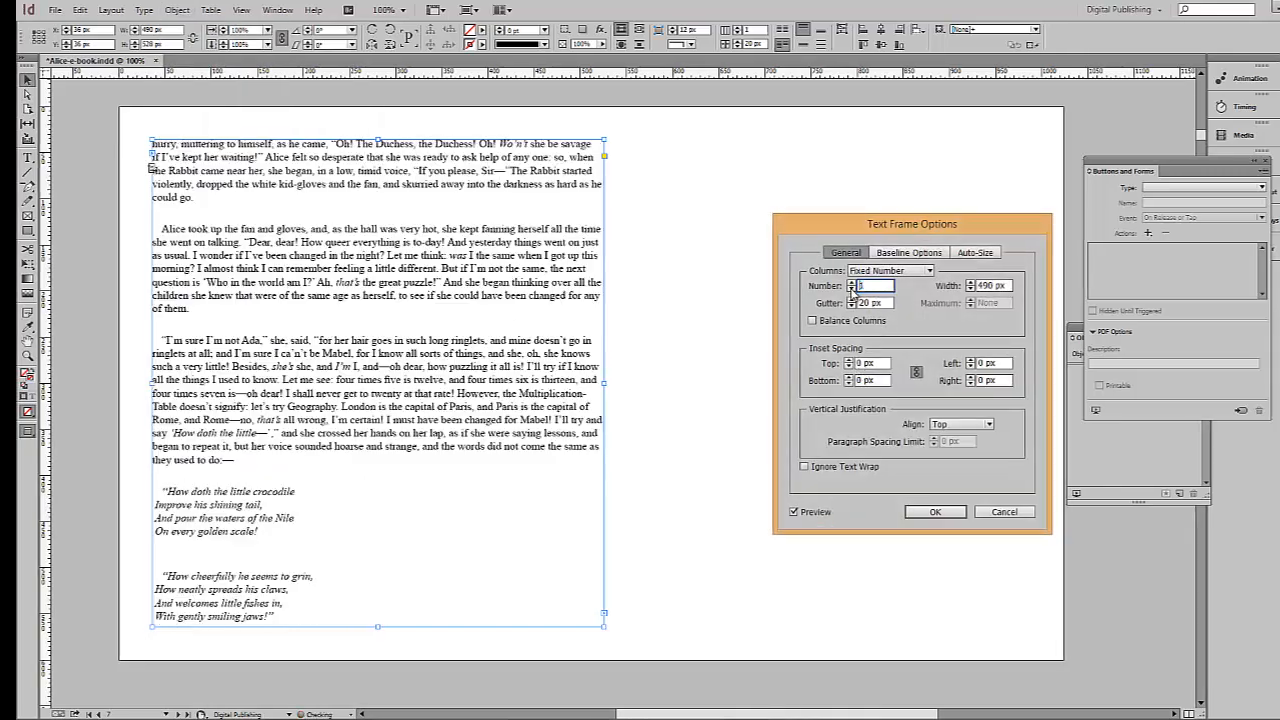
click(906, 513)
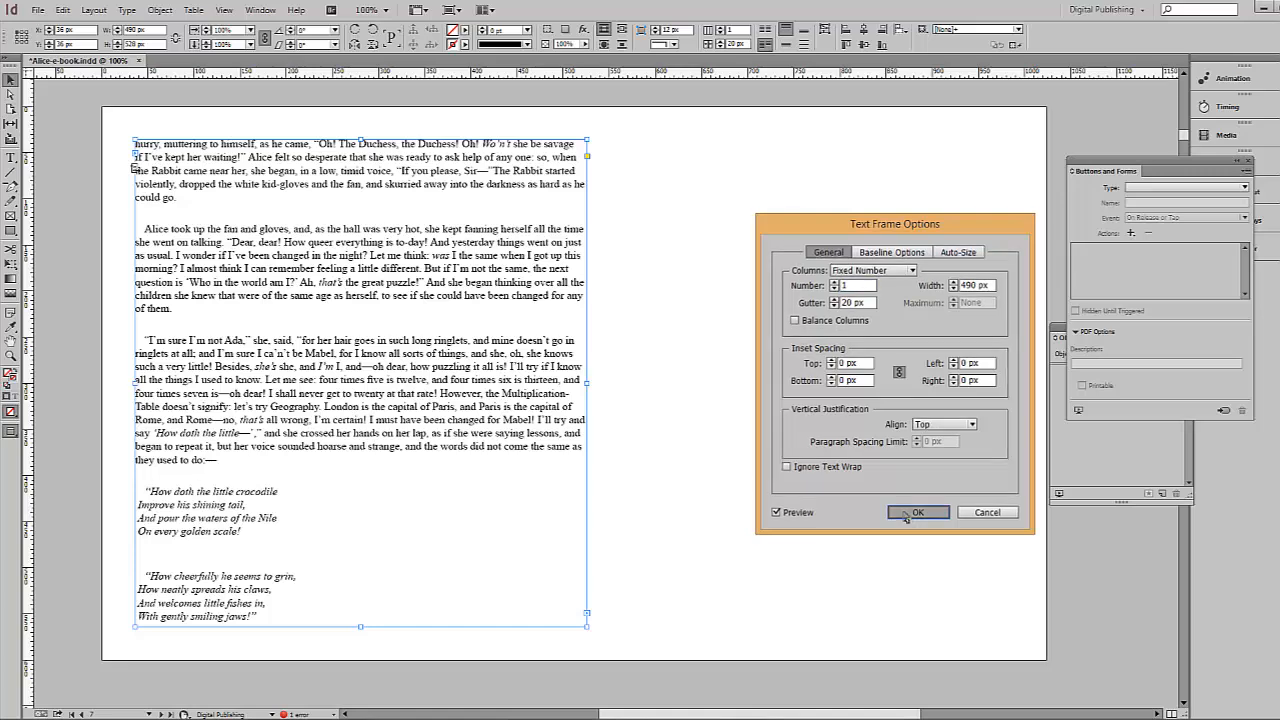
- Check the text flow on the following page, and narrow the page 7 text frame to about 481 px
click(911, 403)
scroll(911, 403, down, 5)
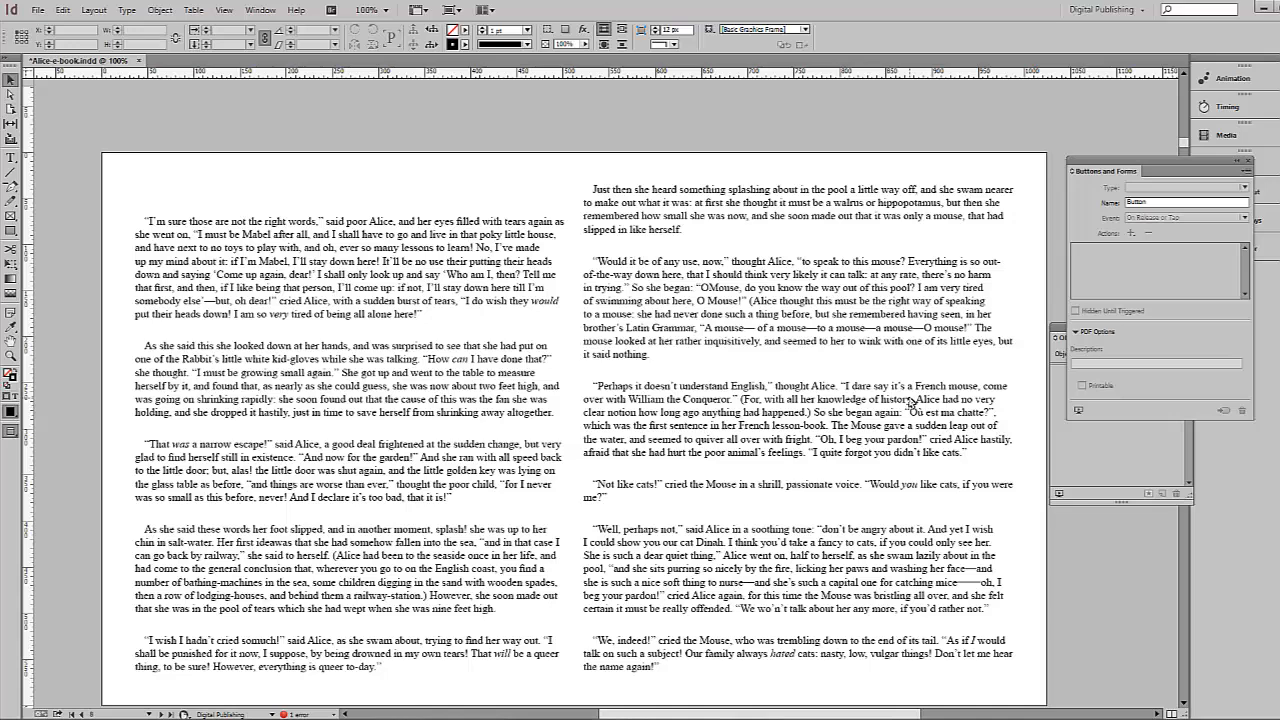
scroll(911, 403, up, 5)
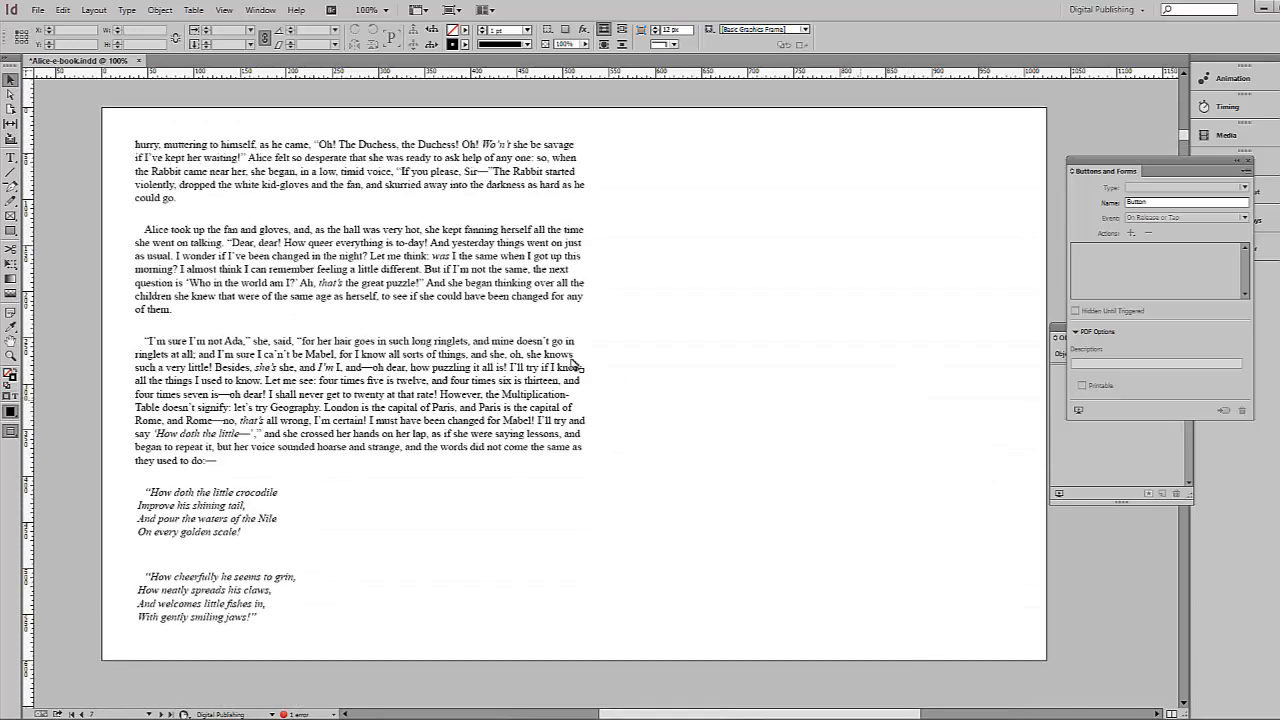
click(558, 350)
drag(588, 384, 579, 384)
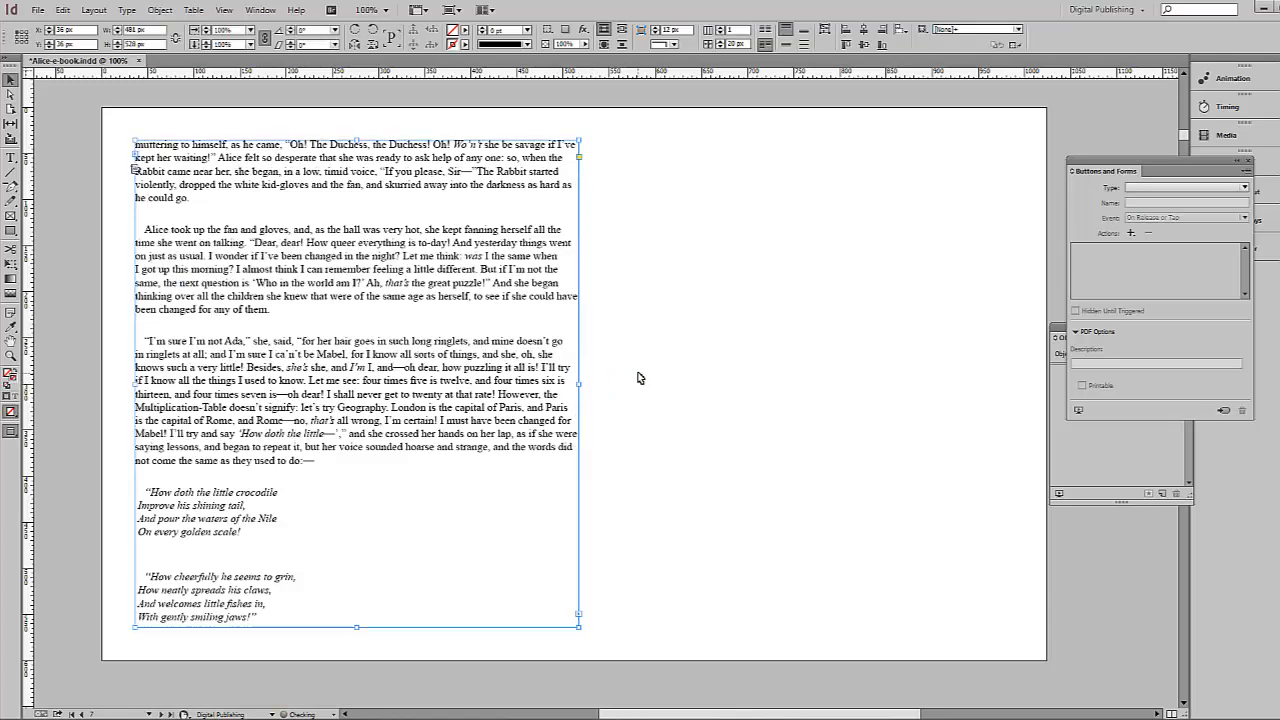
click(640, 378)
- Place the image "2" of Alice holding the bottle in the empty area beside the text on page 7
click(37, 10)
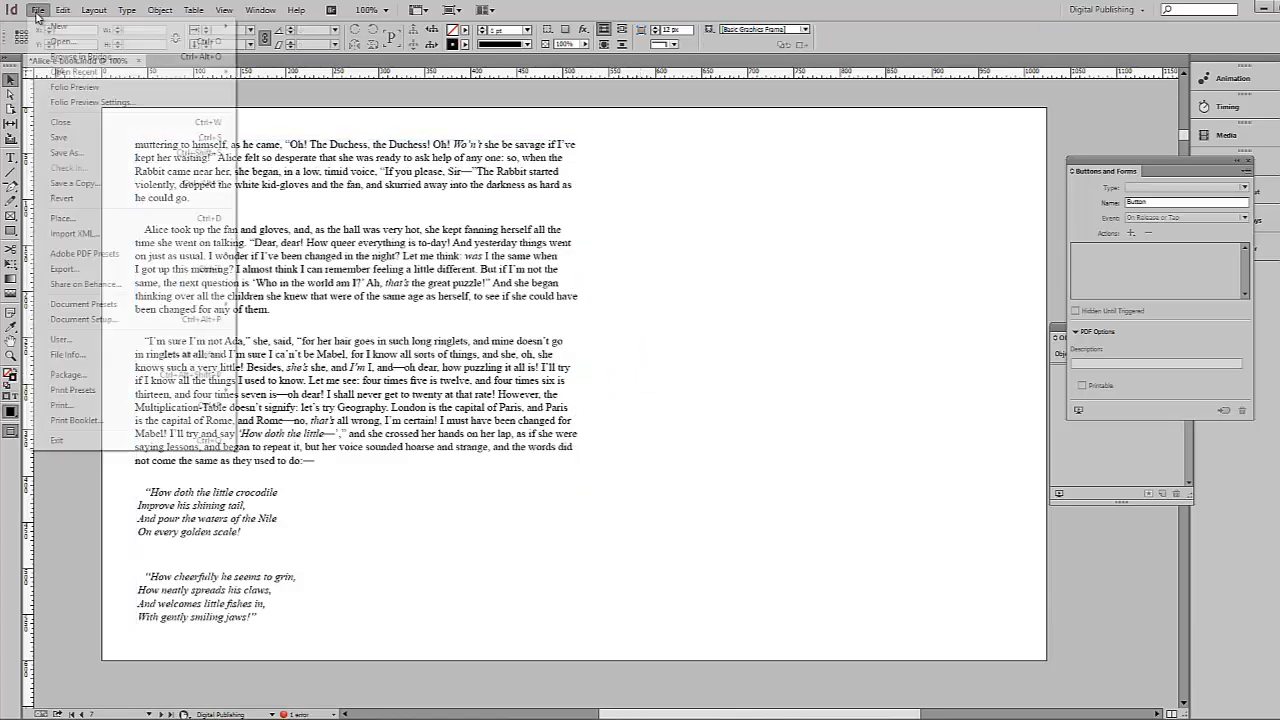
click(62, 218)
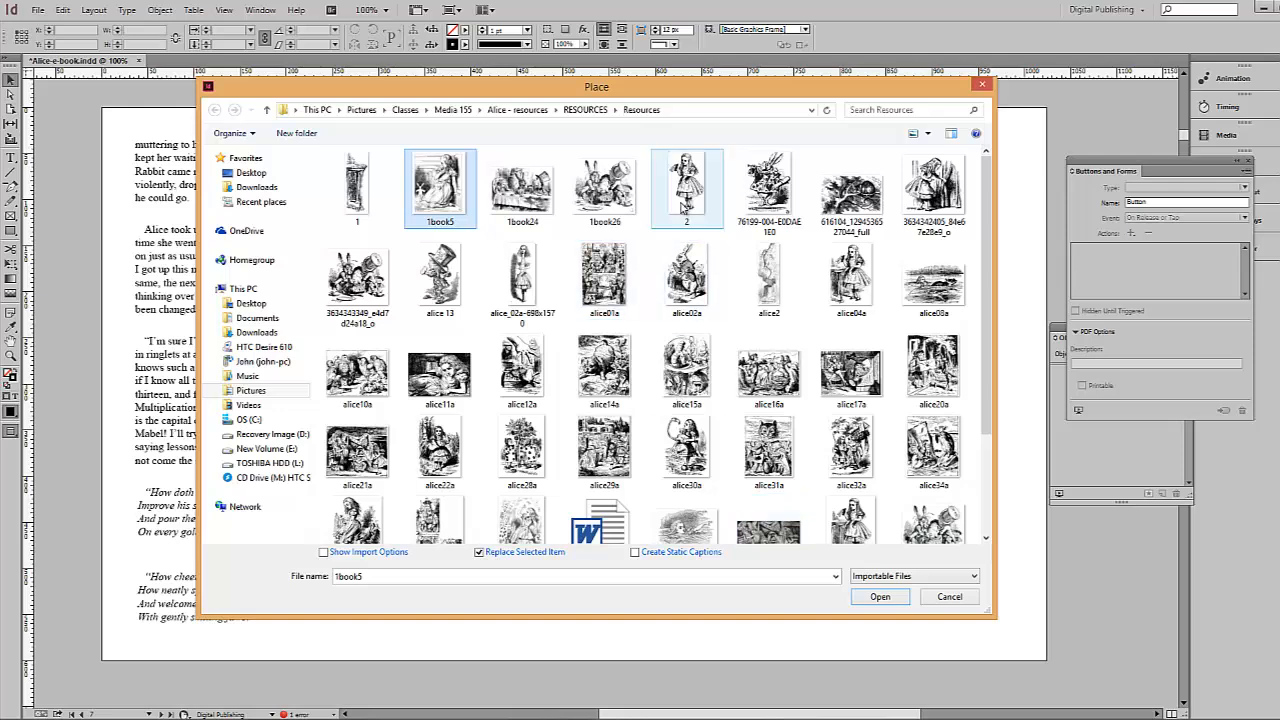
click(683, 205)
click(880, 597)
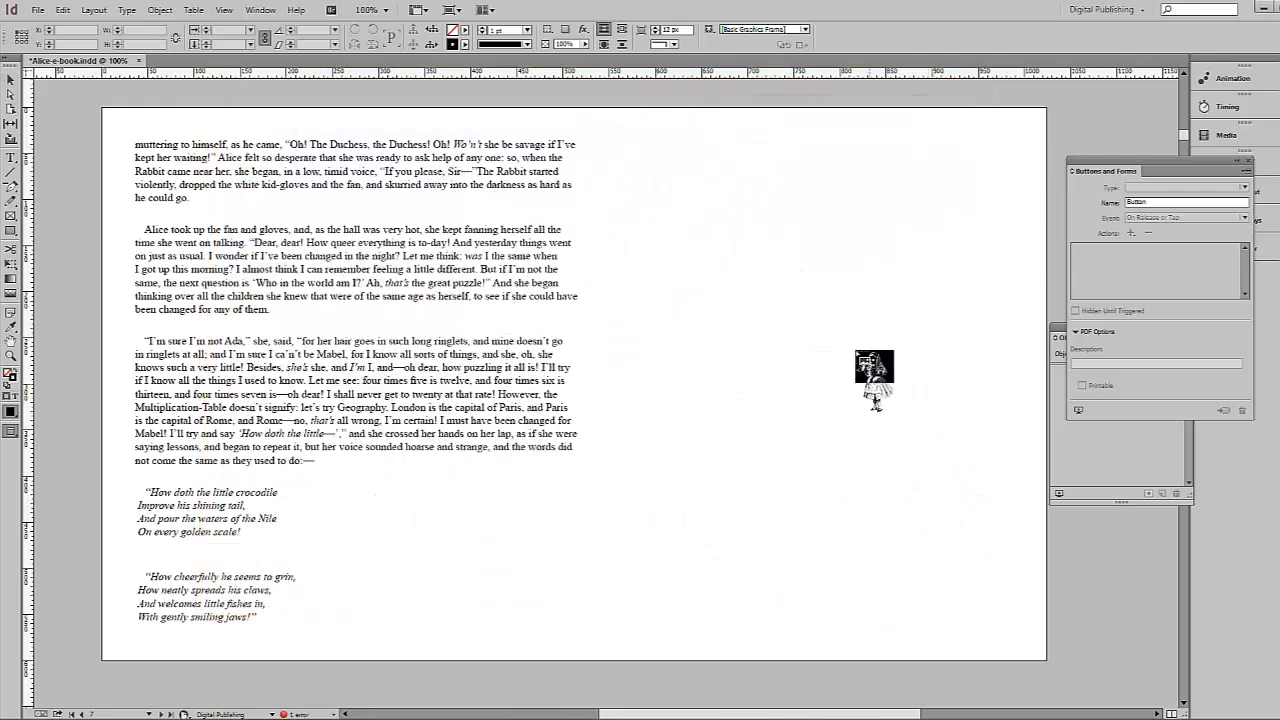
click(842, 286)
- Place the table image "1" at a small size in the lower part of the empty area beside the text
click(37, 10)
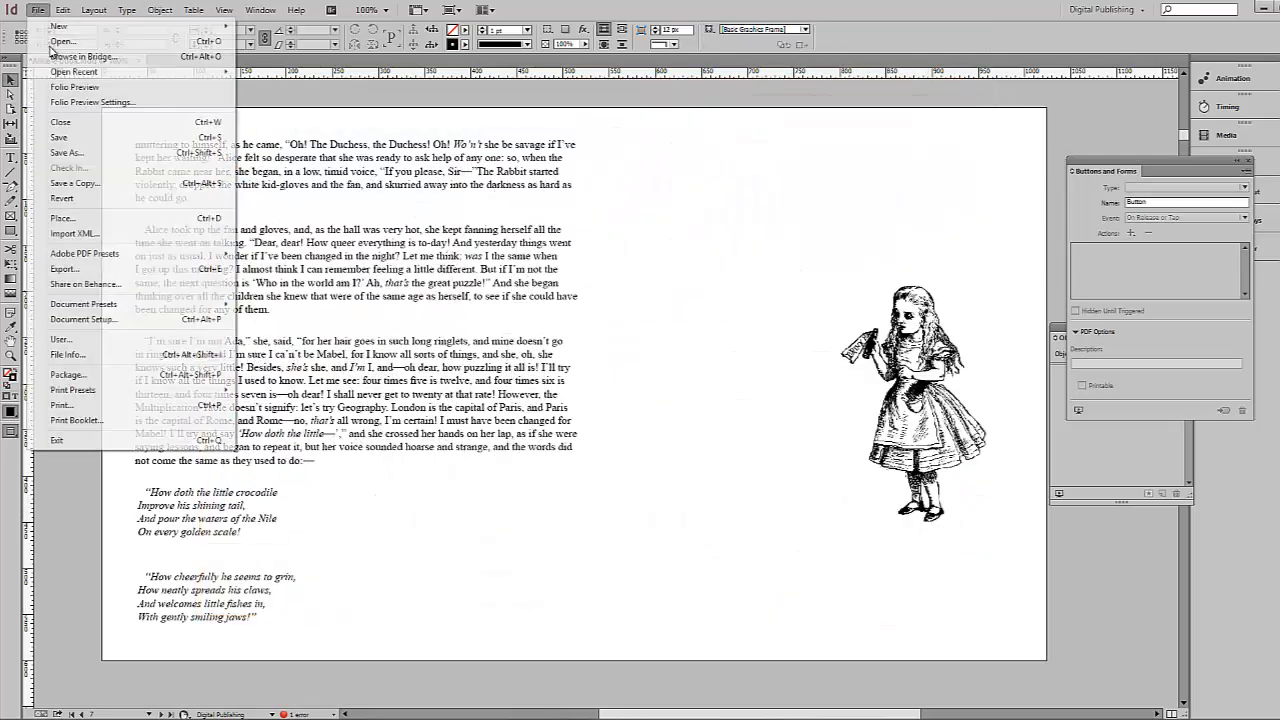
click(72, 218)
click(358, 192)
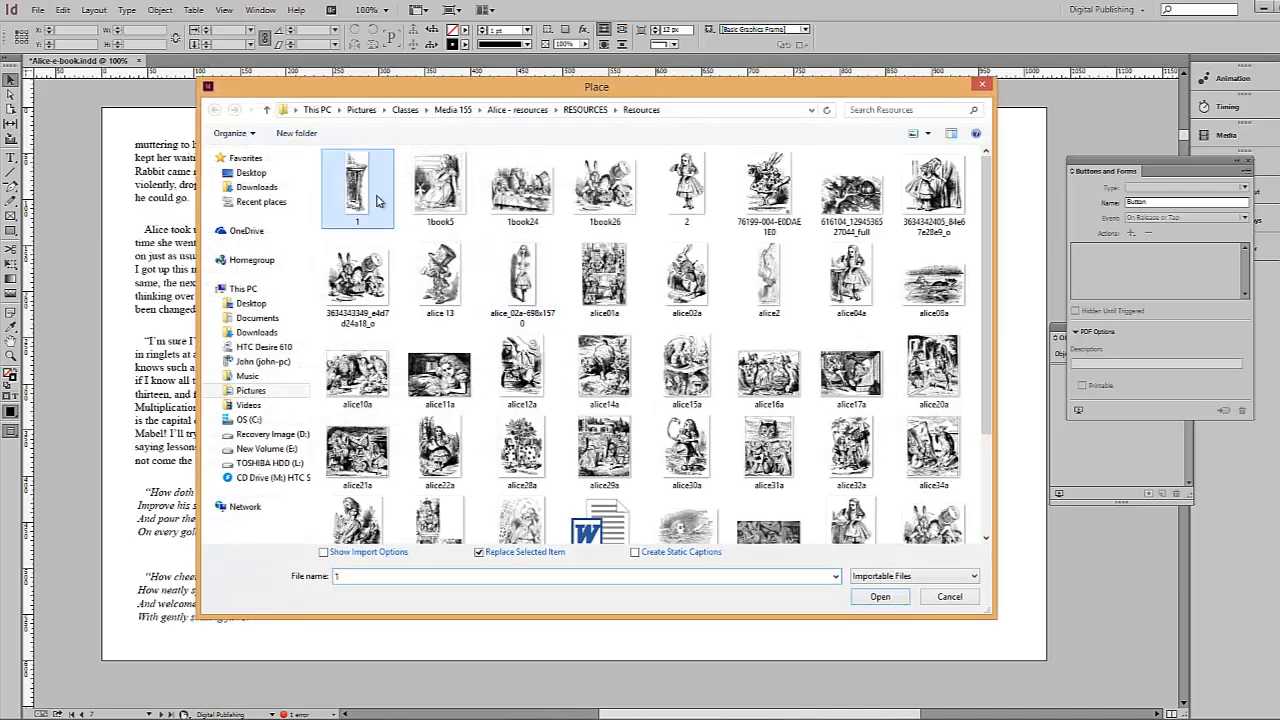
click(882, 597)
drag(744, 362, 786, 572)
- Move the Alice image down so that she stands directly beside the table
drag(935, 466, 845, 530)
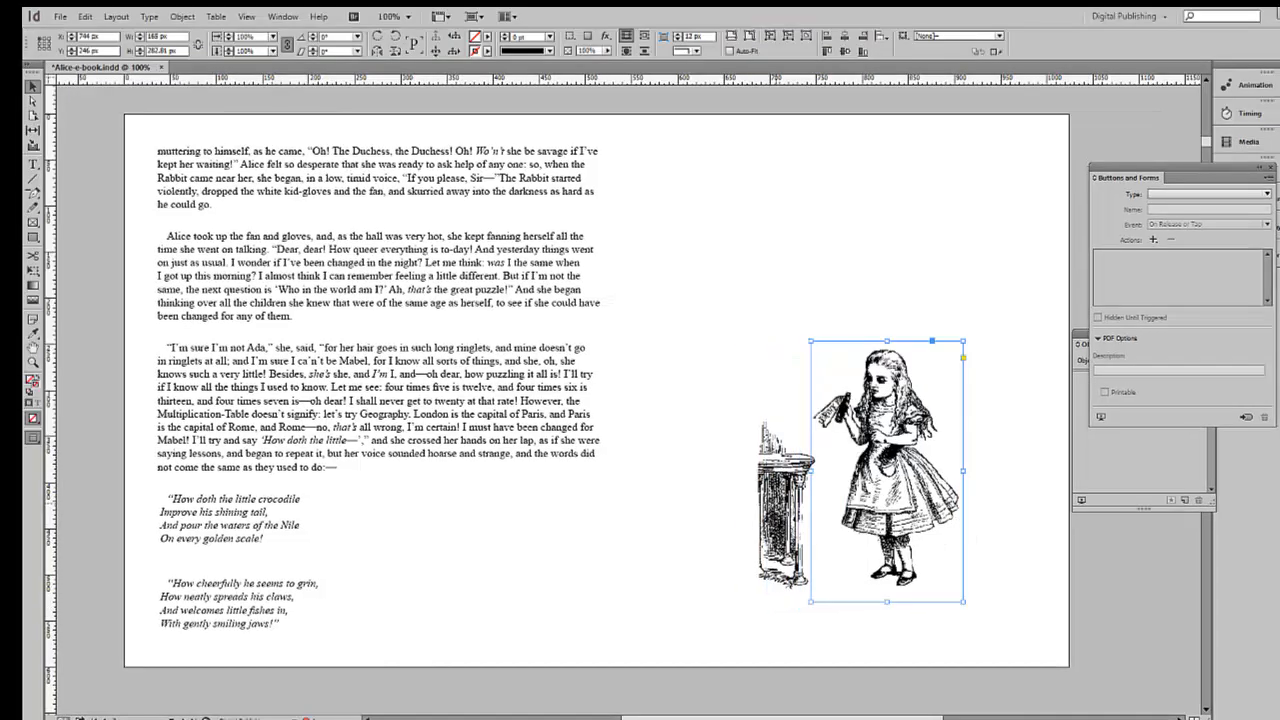
click(759, 504)
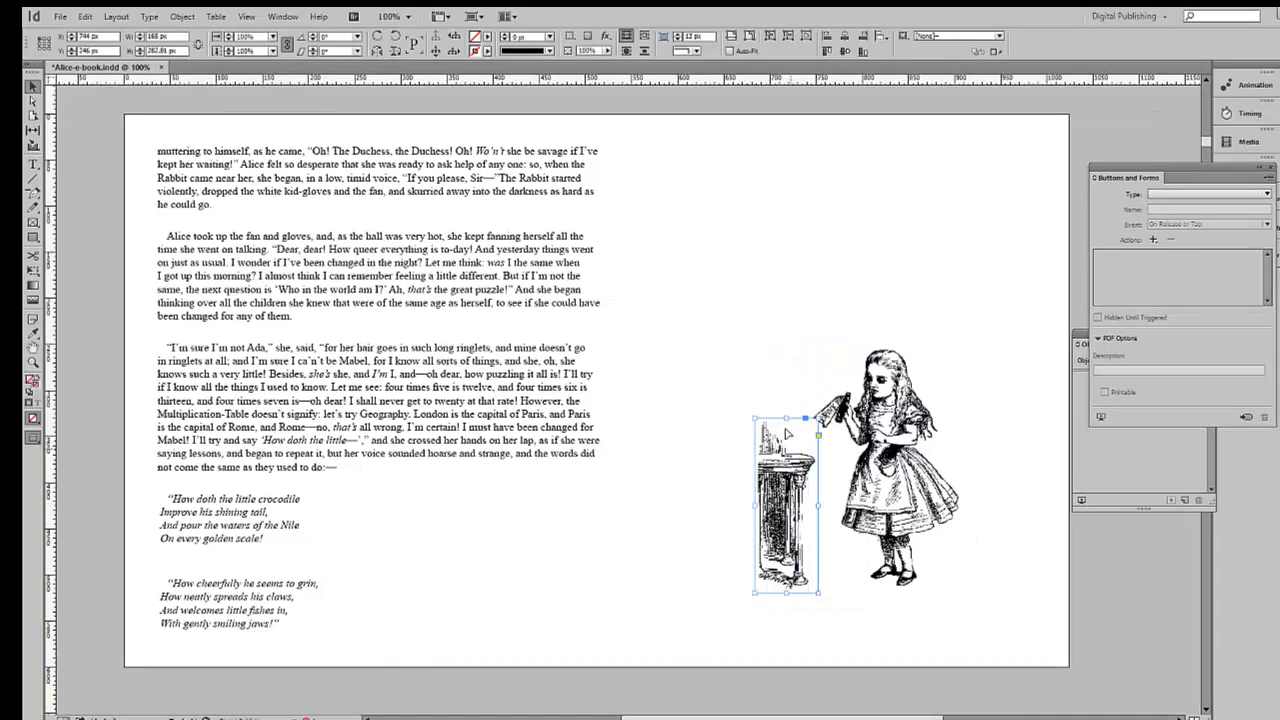
click(940, 510)
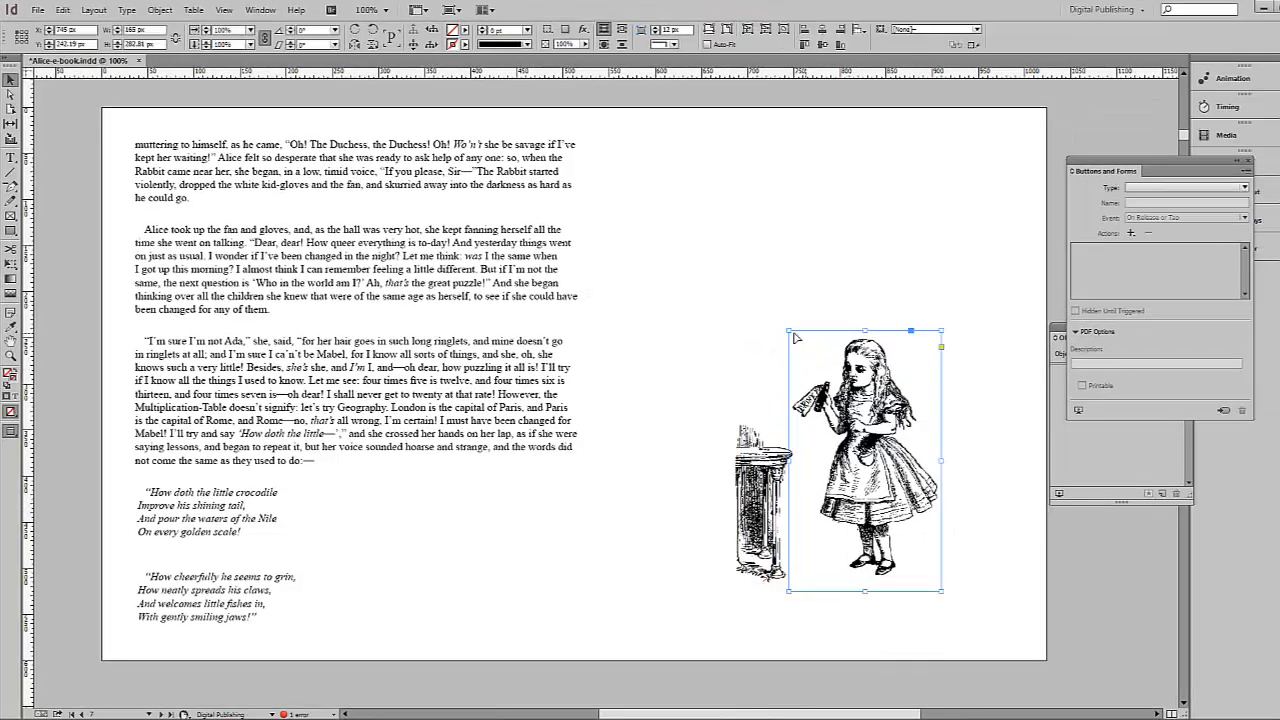
- Extend the Alice image's frame to 487 × 600 px at X 537, Y 0, without scaling the picture
drag(787, 331, 597, 124)
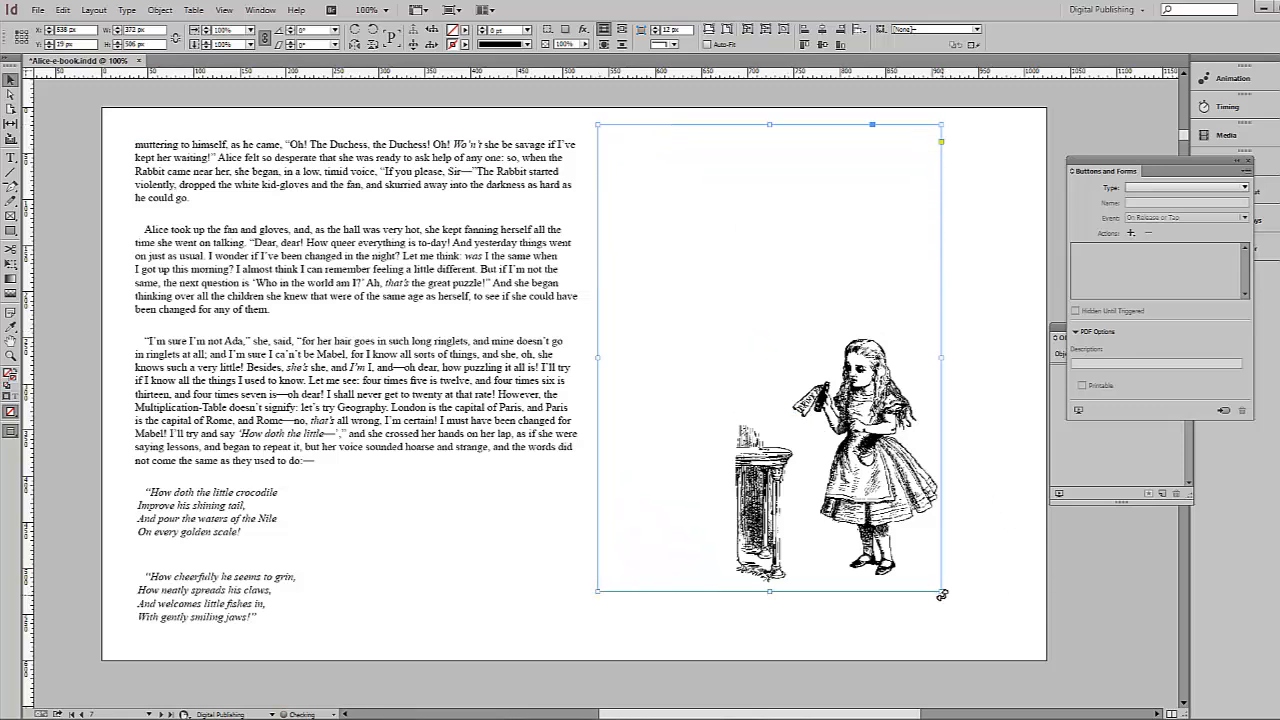
drag(942, 593, 1045, 660)
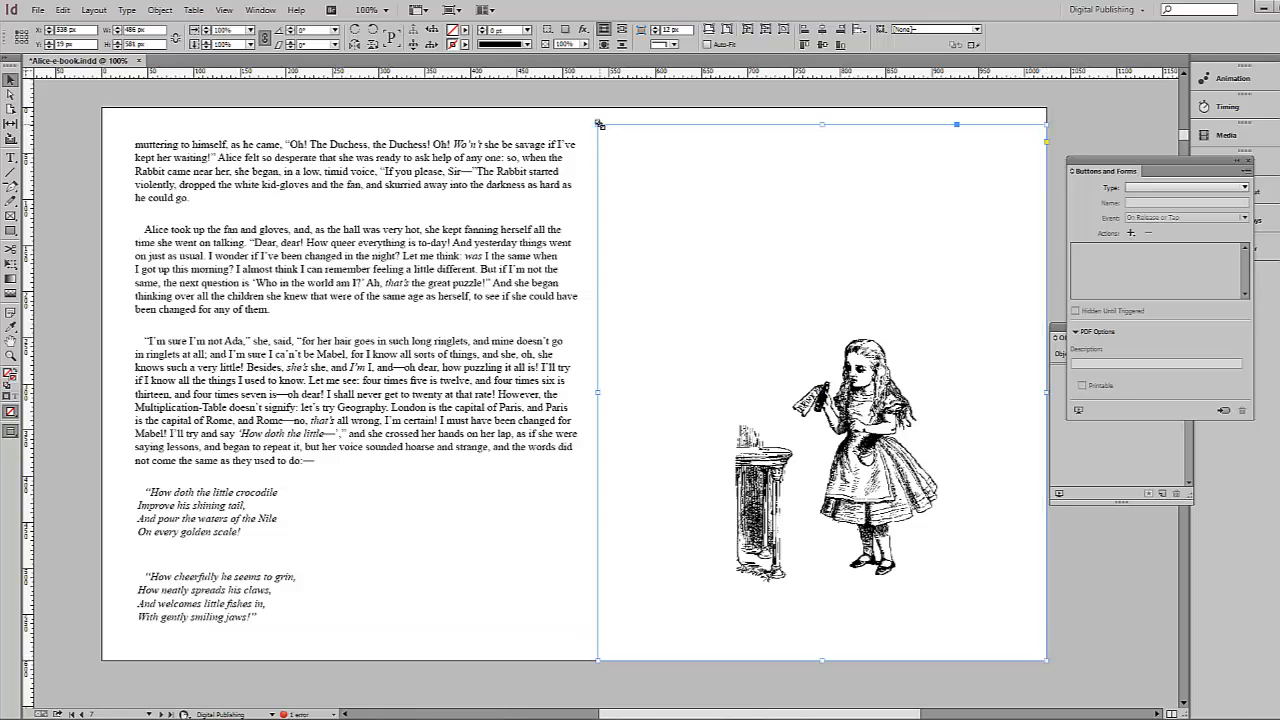
drag(597, 124, 596, 107)
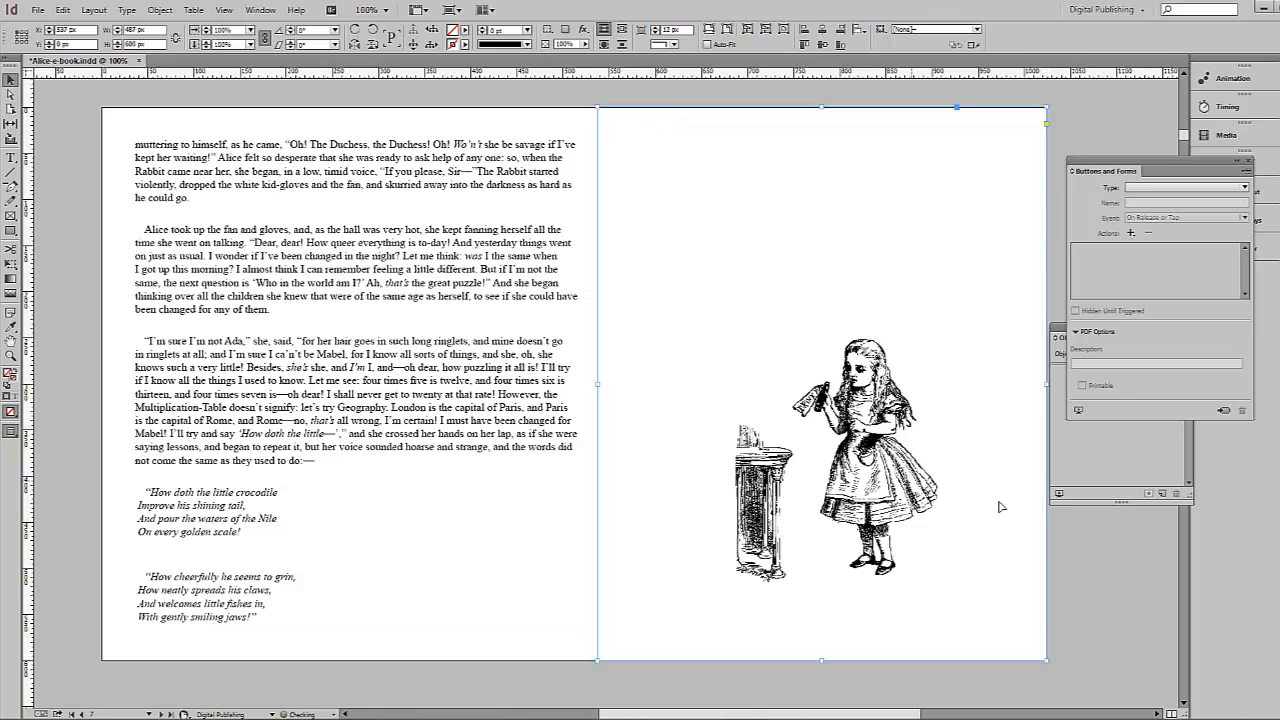
click(1068, 558)
- Move the Buttons and Forms panel clear of the artwork and convert the Alice frame to a button
click(912, 465)
drag(1145, 165, 407, 243)
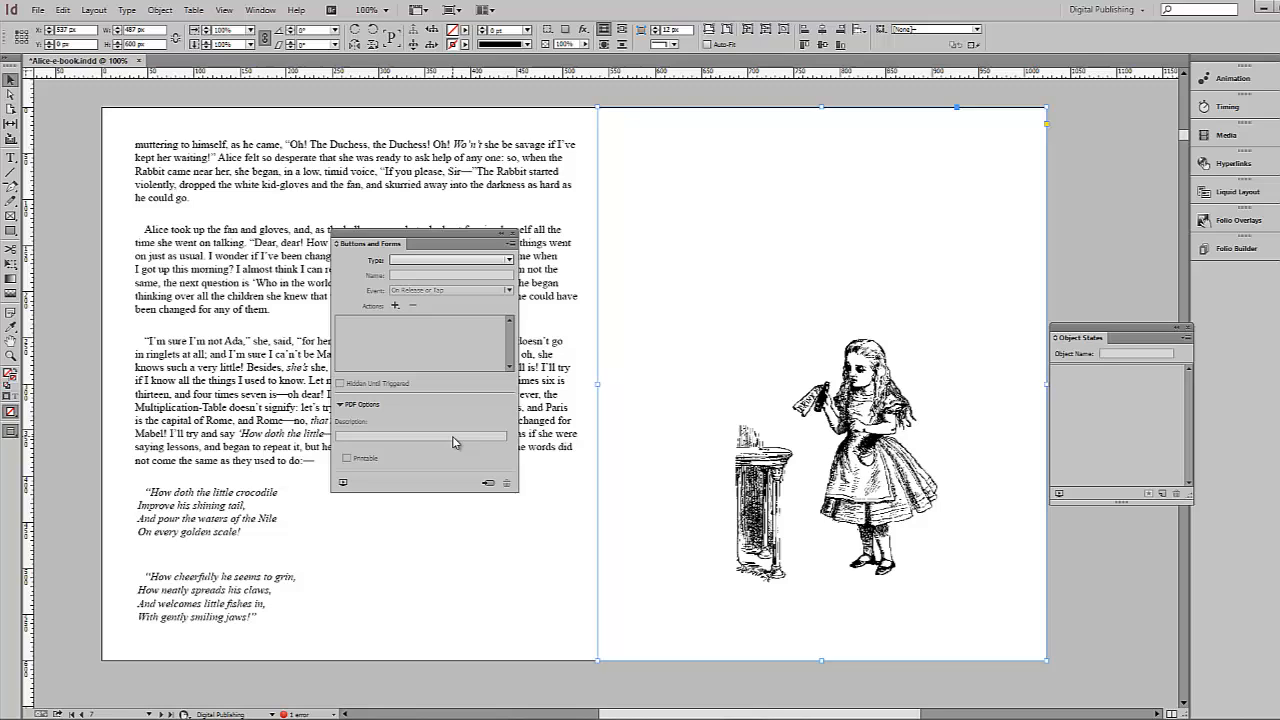
click(488, 484)
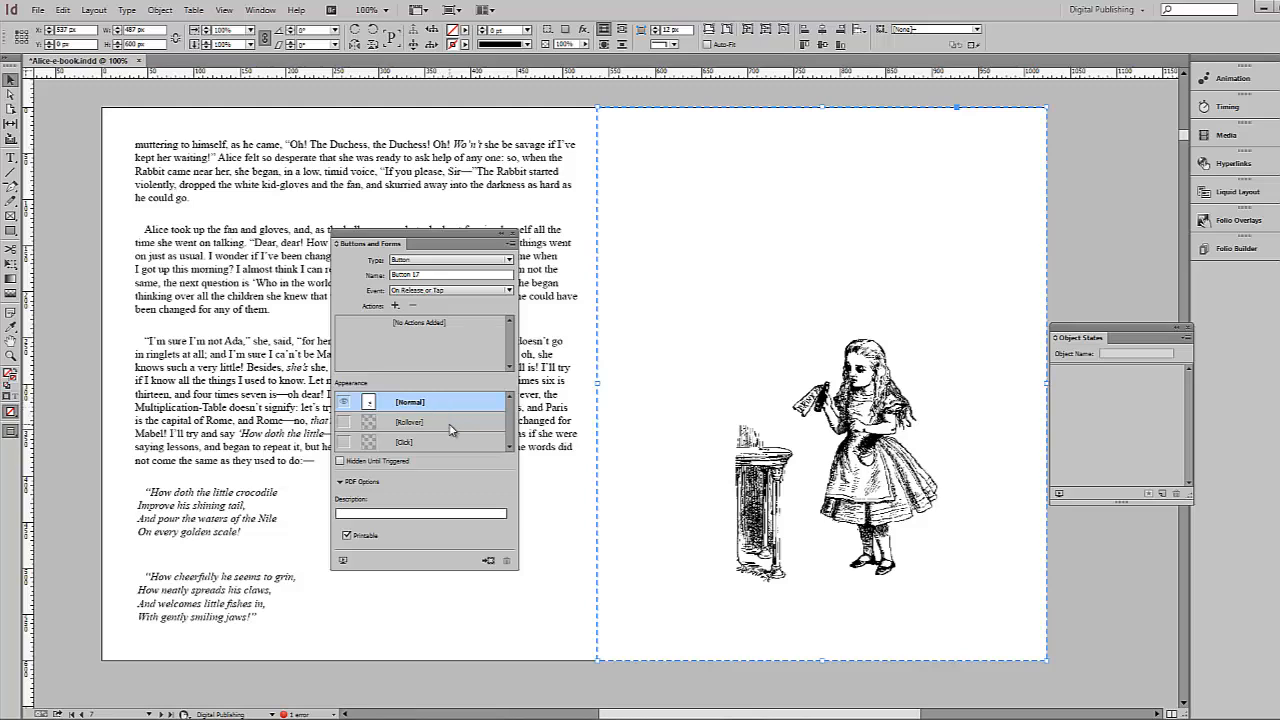
- Add a Rollover appearance to the Alice button and enlarge the picture inside it to about 63%, filling the page height
click(450, 422)
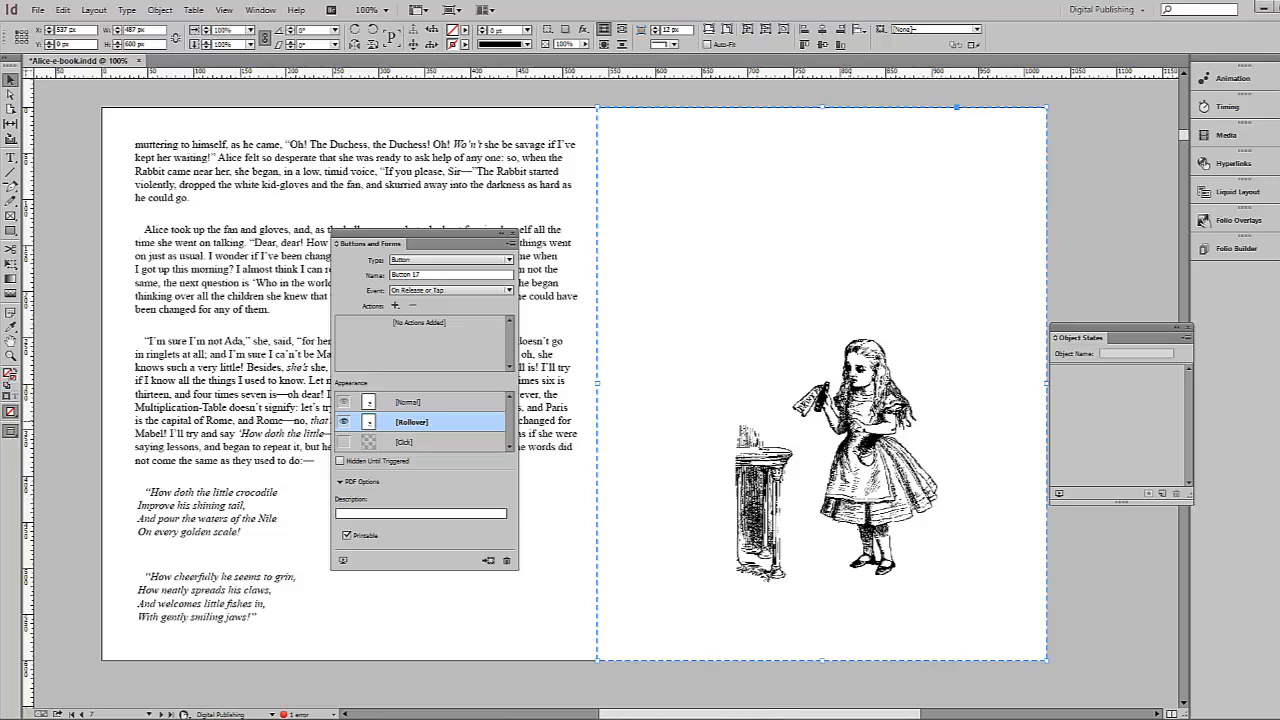
double_click(880, 421)
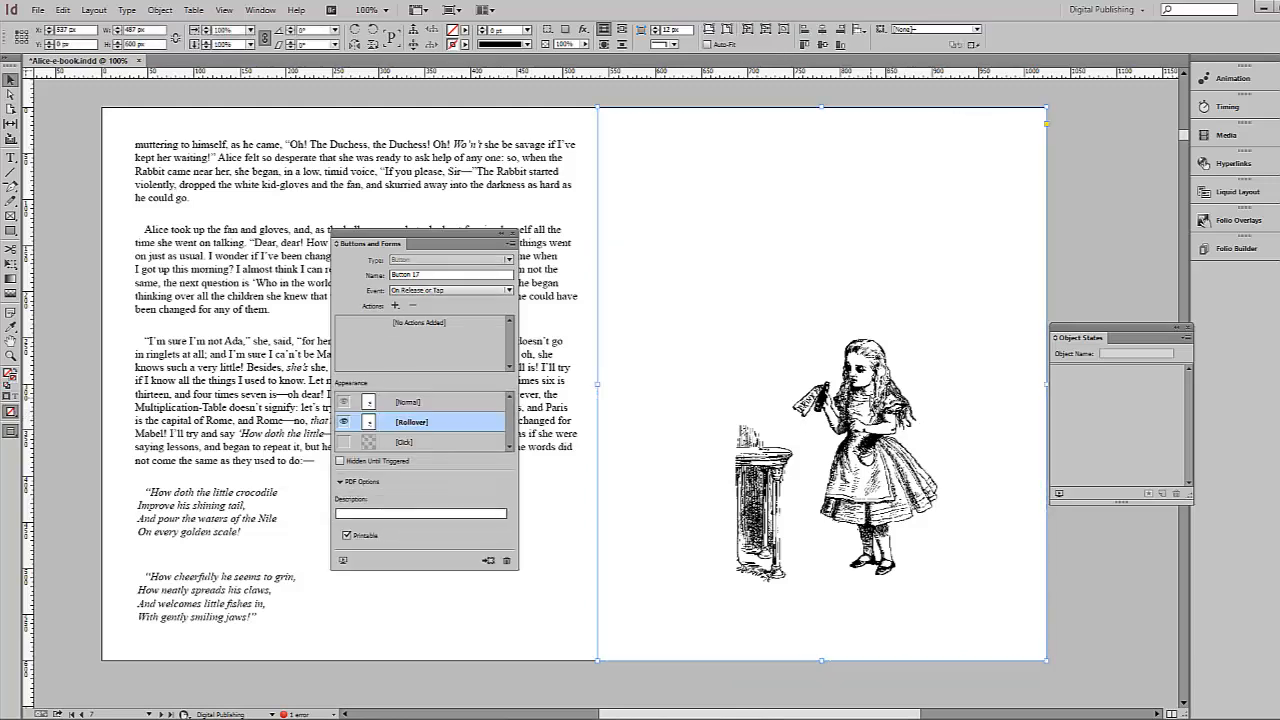
double_click(876, 428)
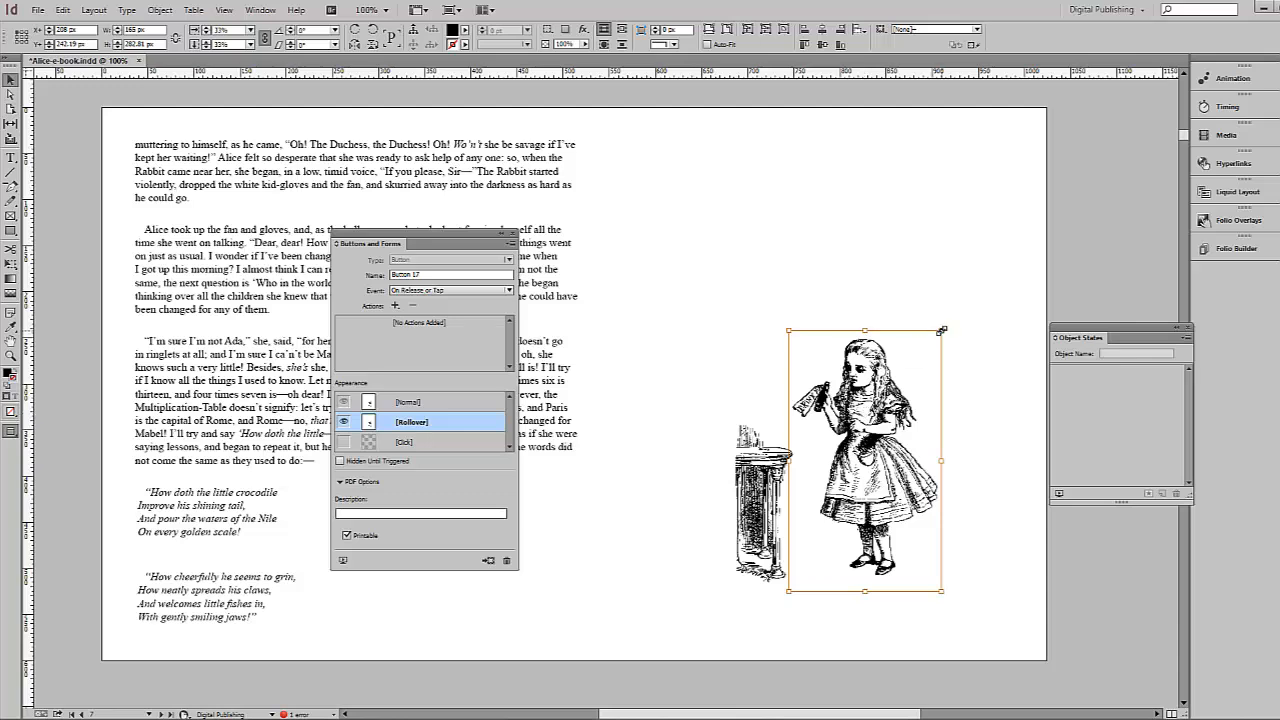
drag(941, 330, 1033, 172)
drag(789, 172, 748, 104)
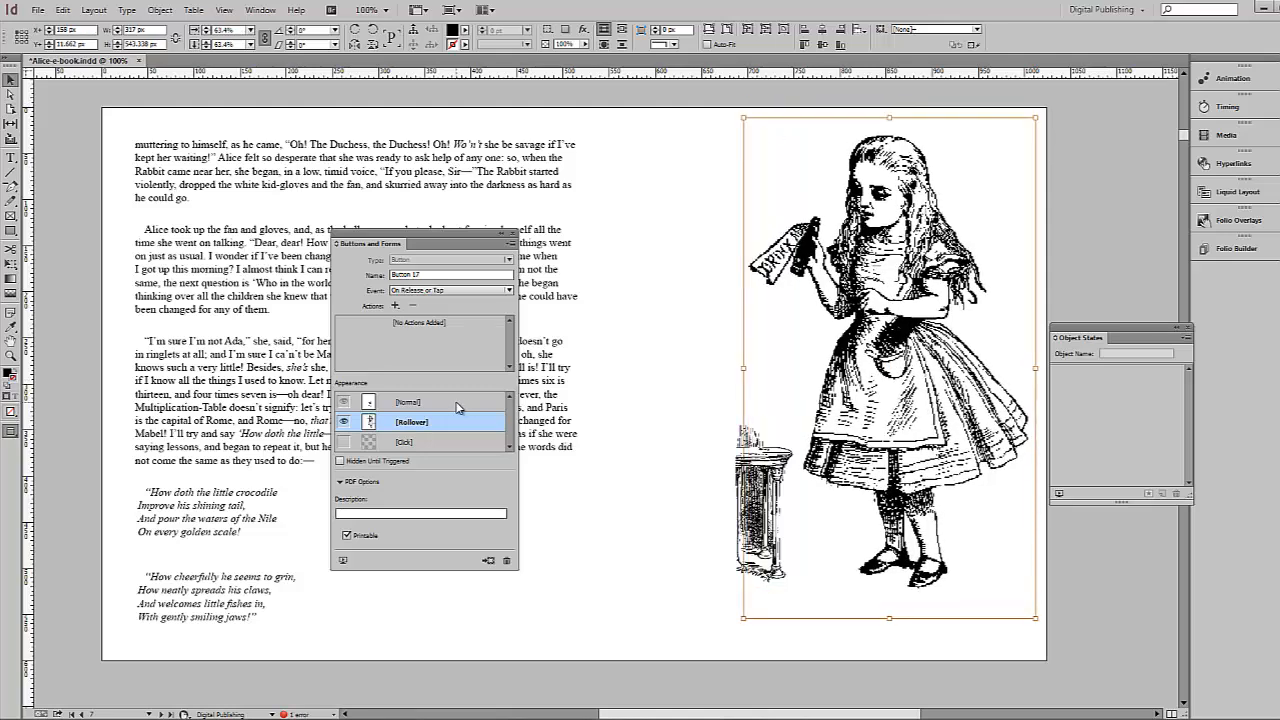
- Compare the Alice button's Normal and Rollover appearances, return to Normal, and open the spread's EPUB preview
click(458, 407)
click(463, 429)
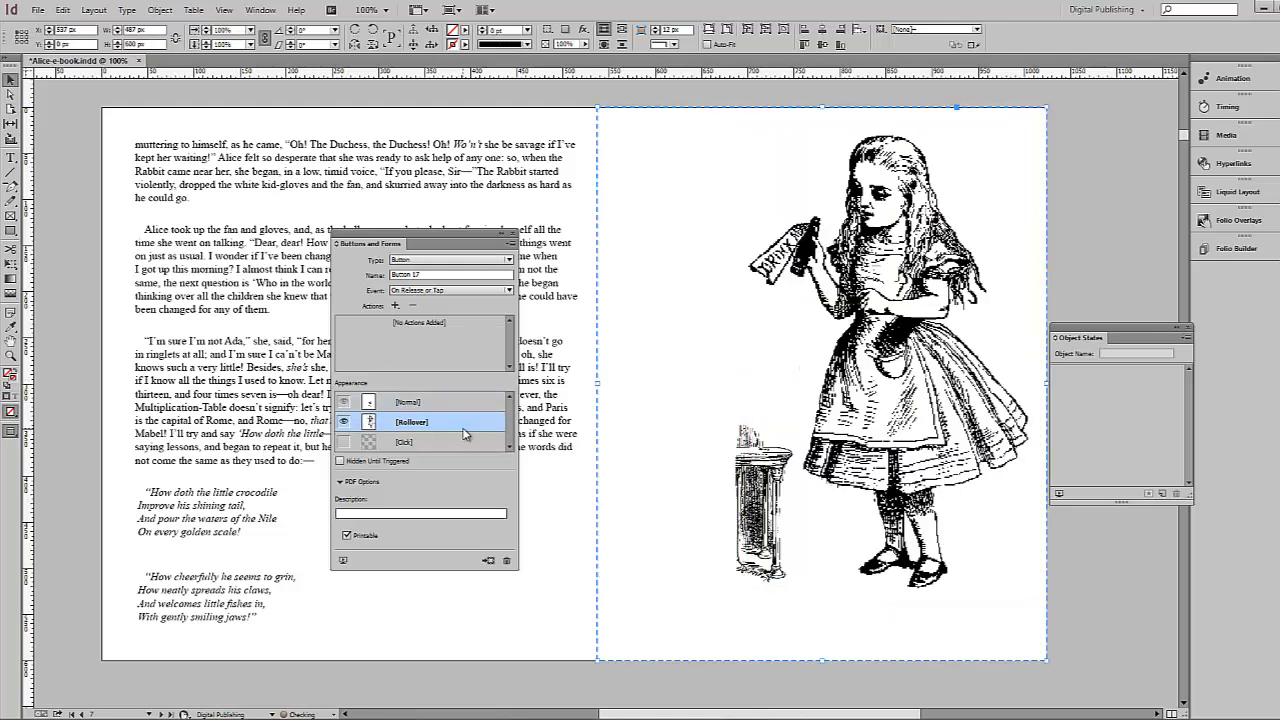
click(453, 404)
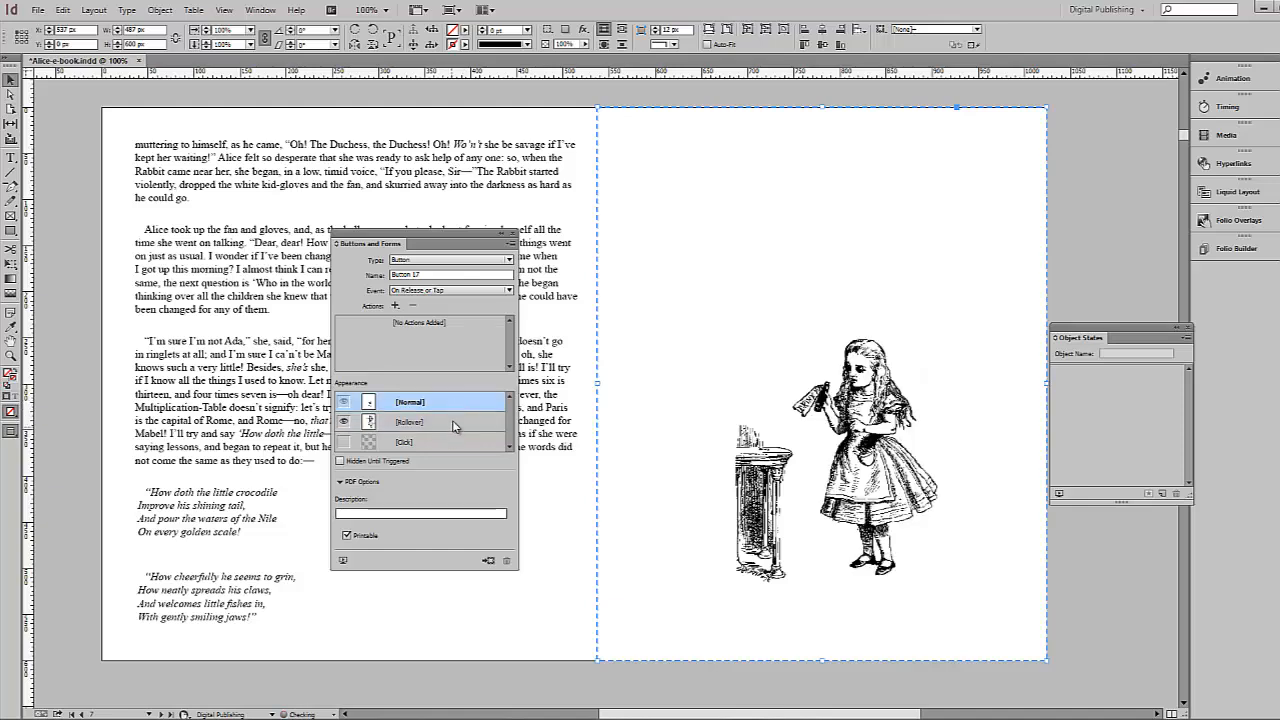
click(452, 428)
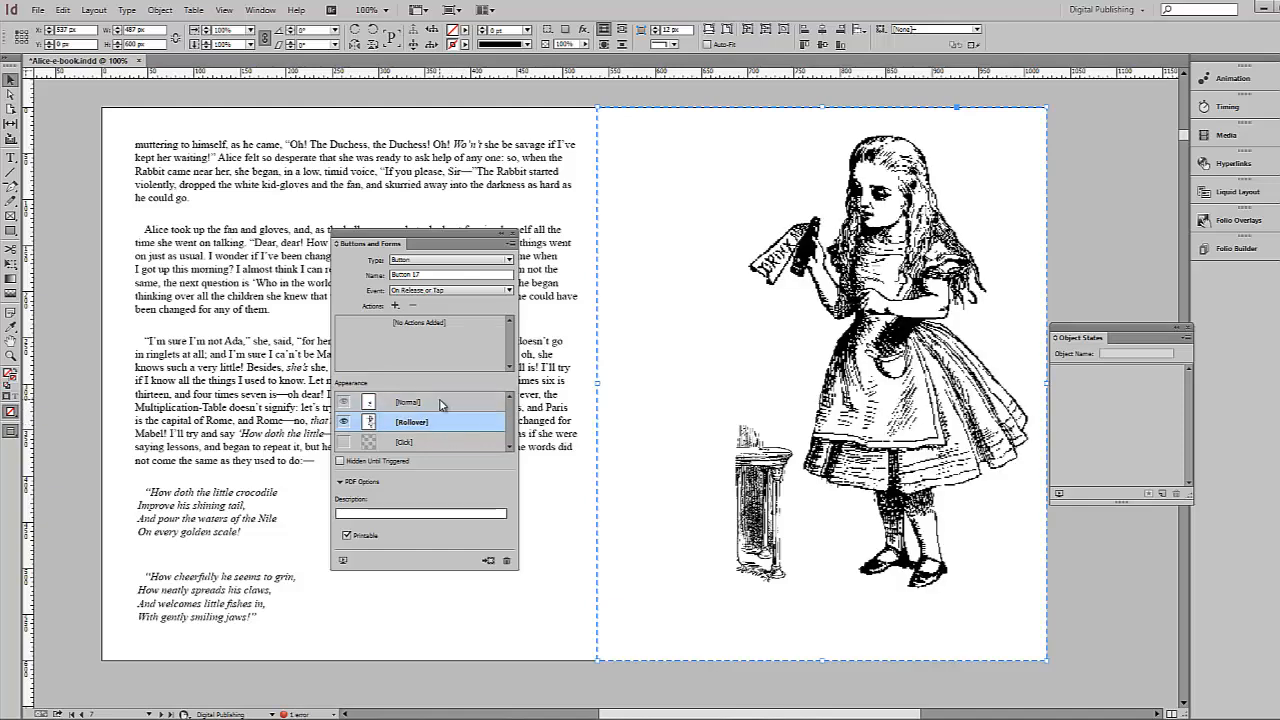
click(442, 404)
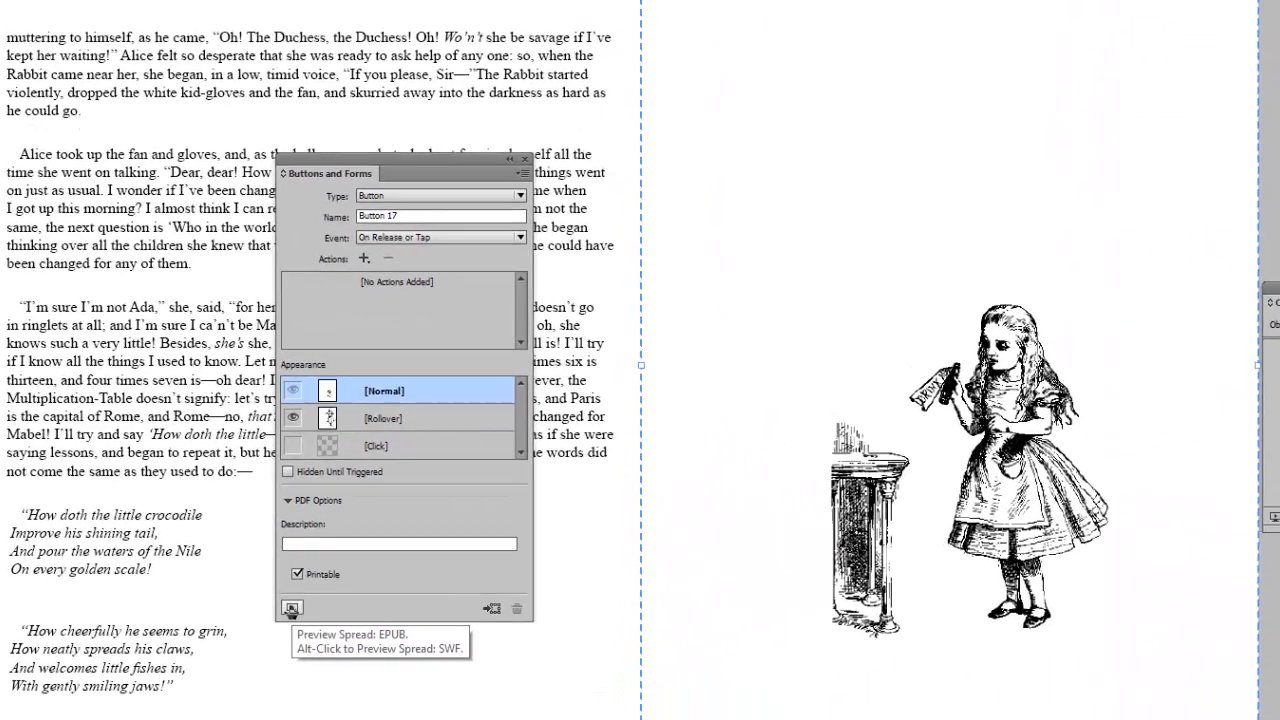
click(342, 562)
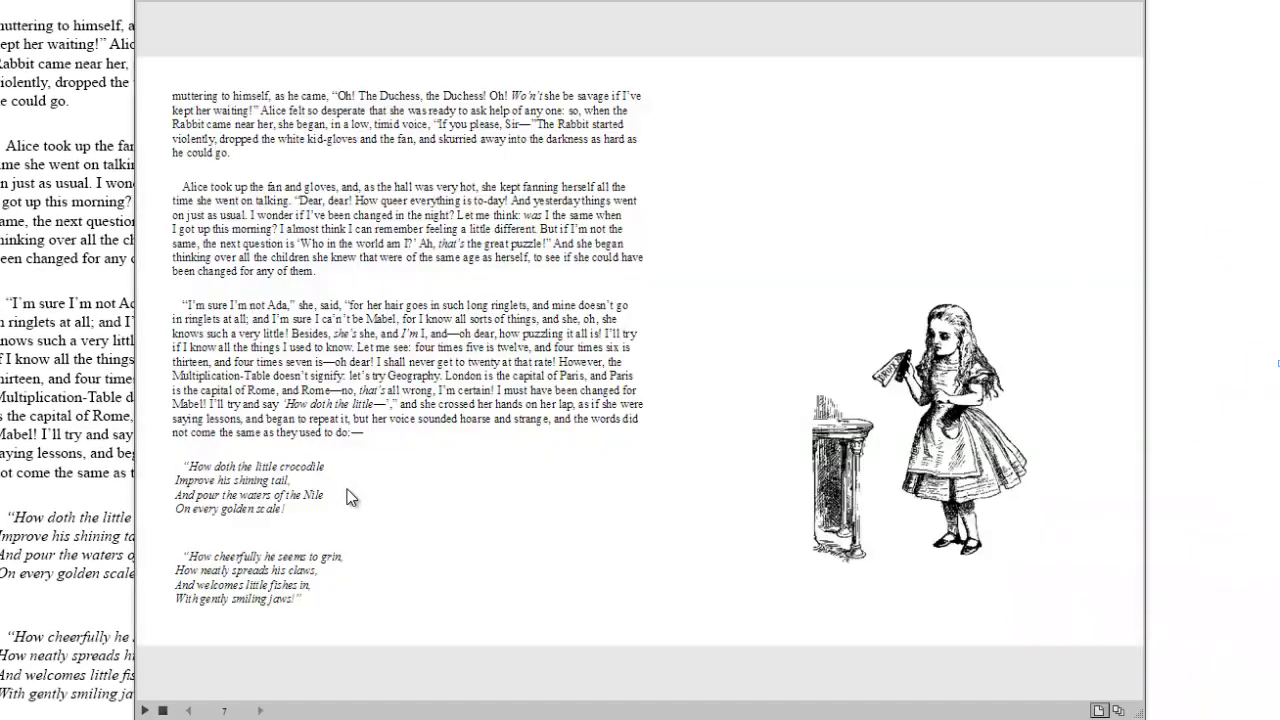